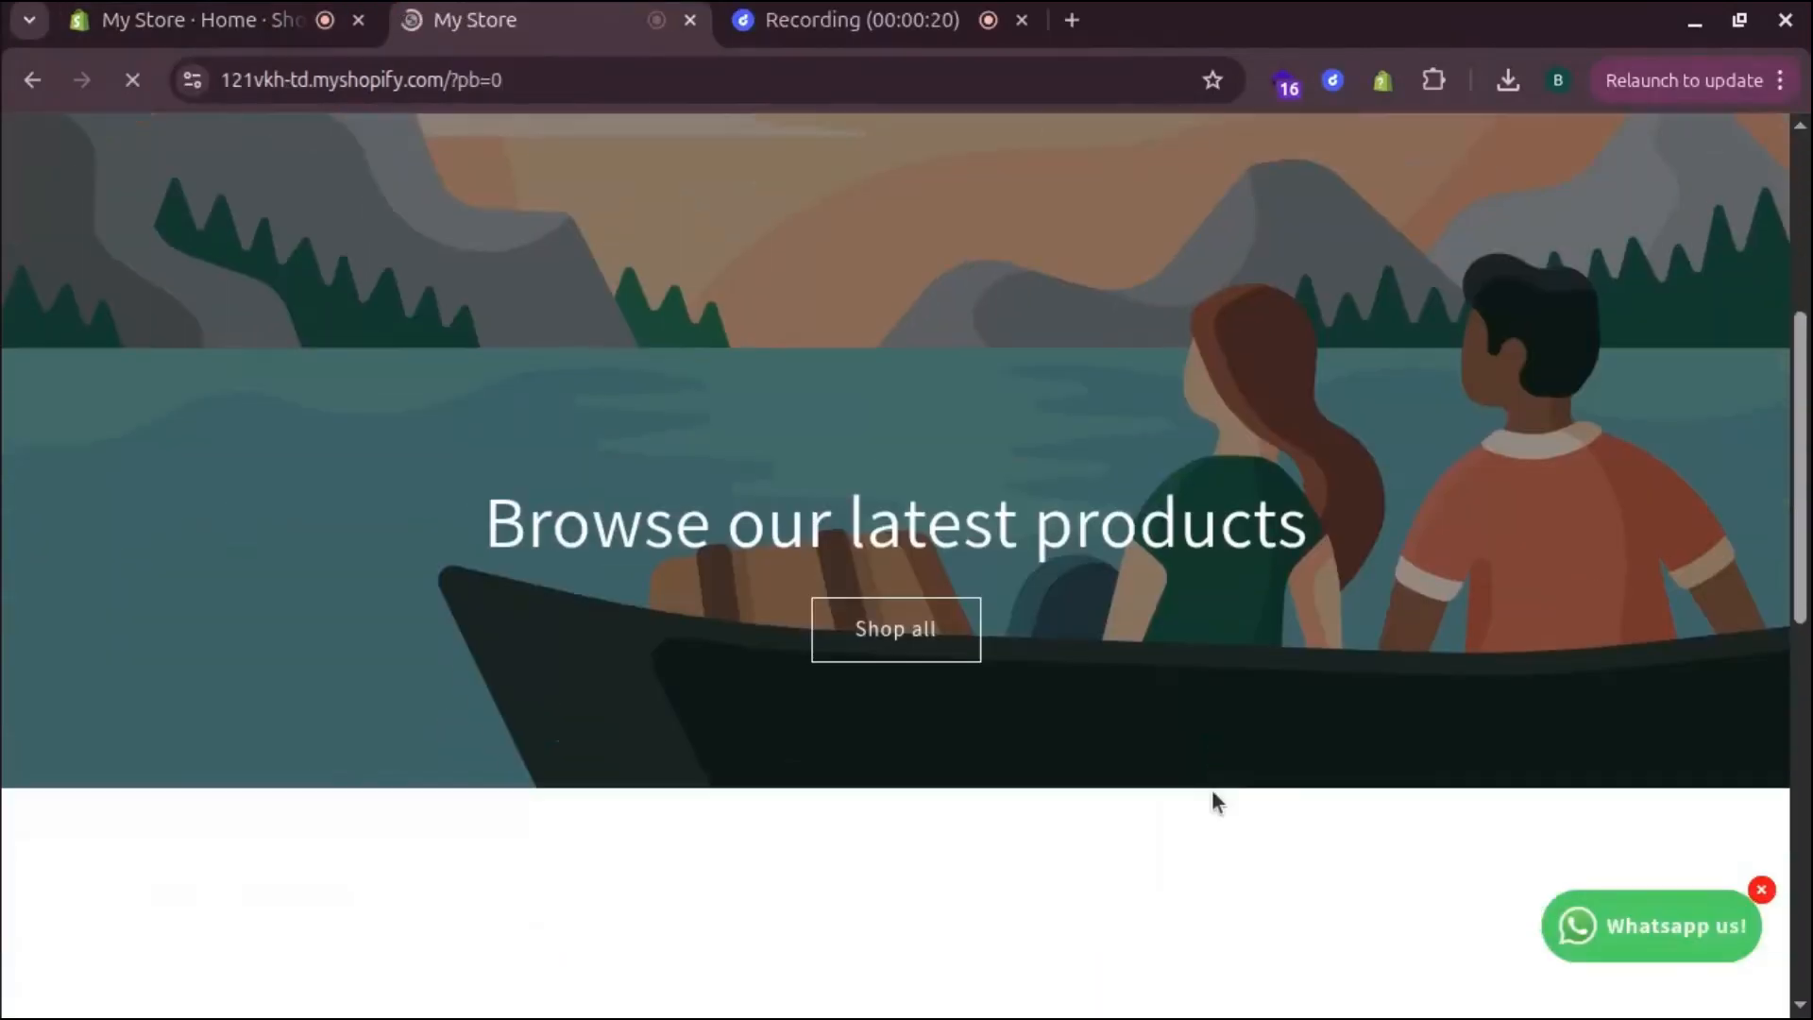
Open the Ray Ben Glasses product page from the storefront
scroll(1213, 799, down, 5)
scroll(1212, 799, down, 3)
scroll(1211, 785, up, 3)
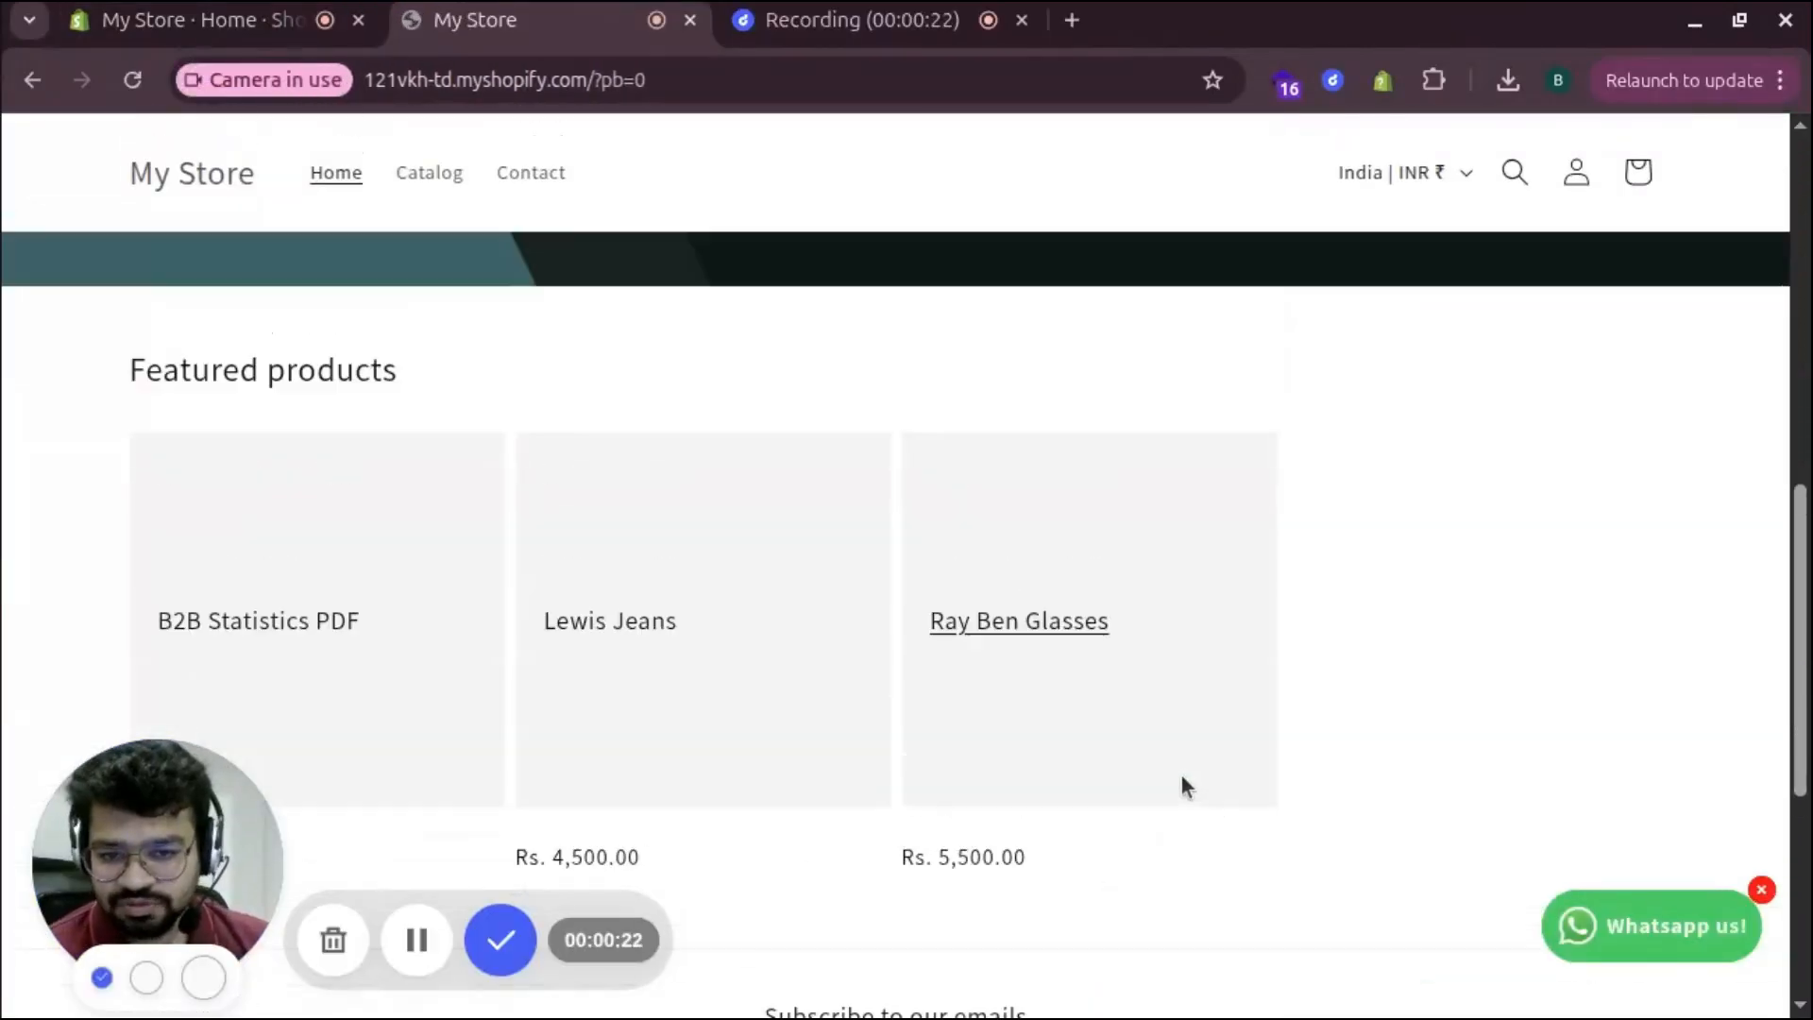
scroll(1249, 726, down, 2)
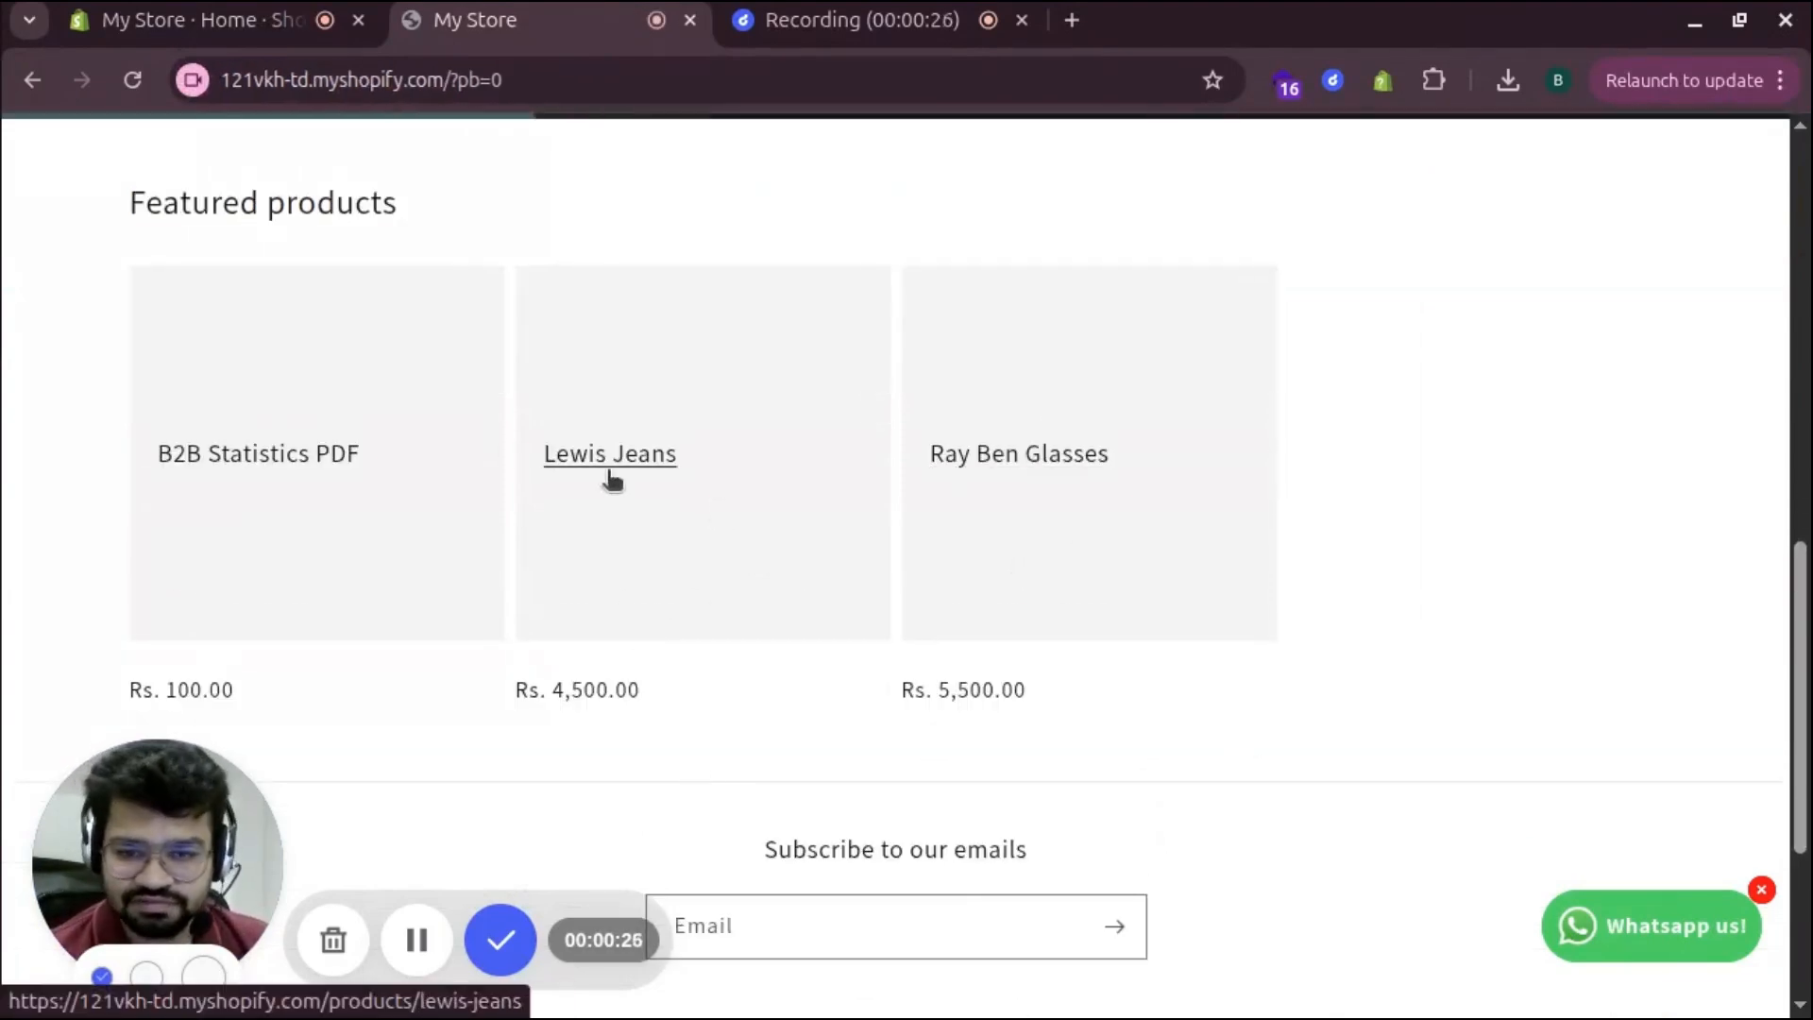
click(988, 453)
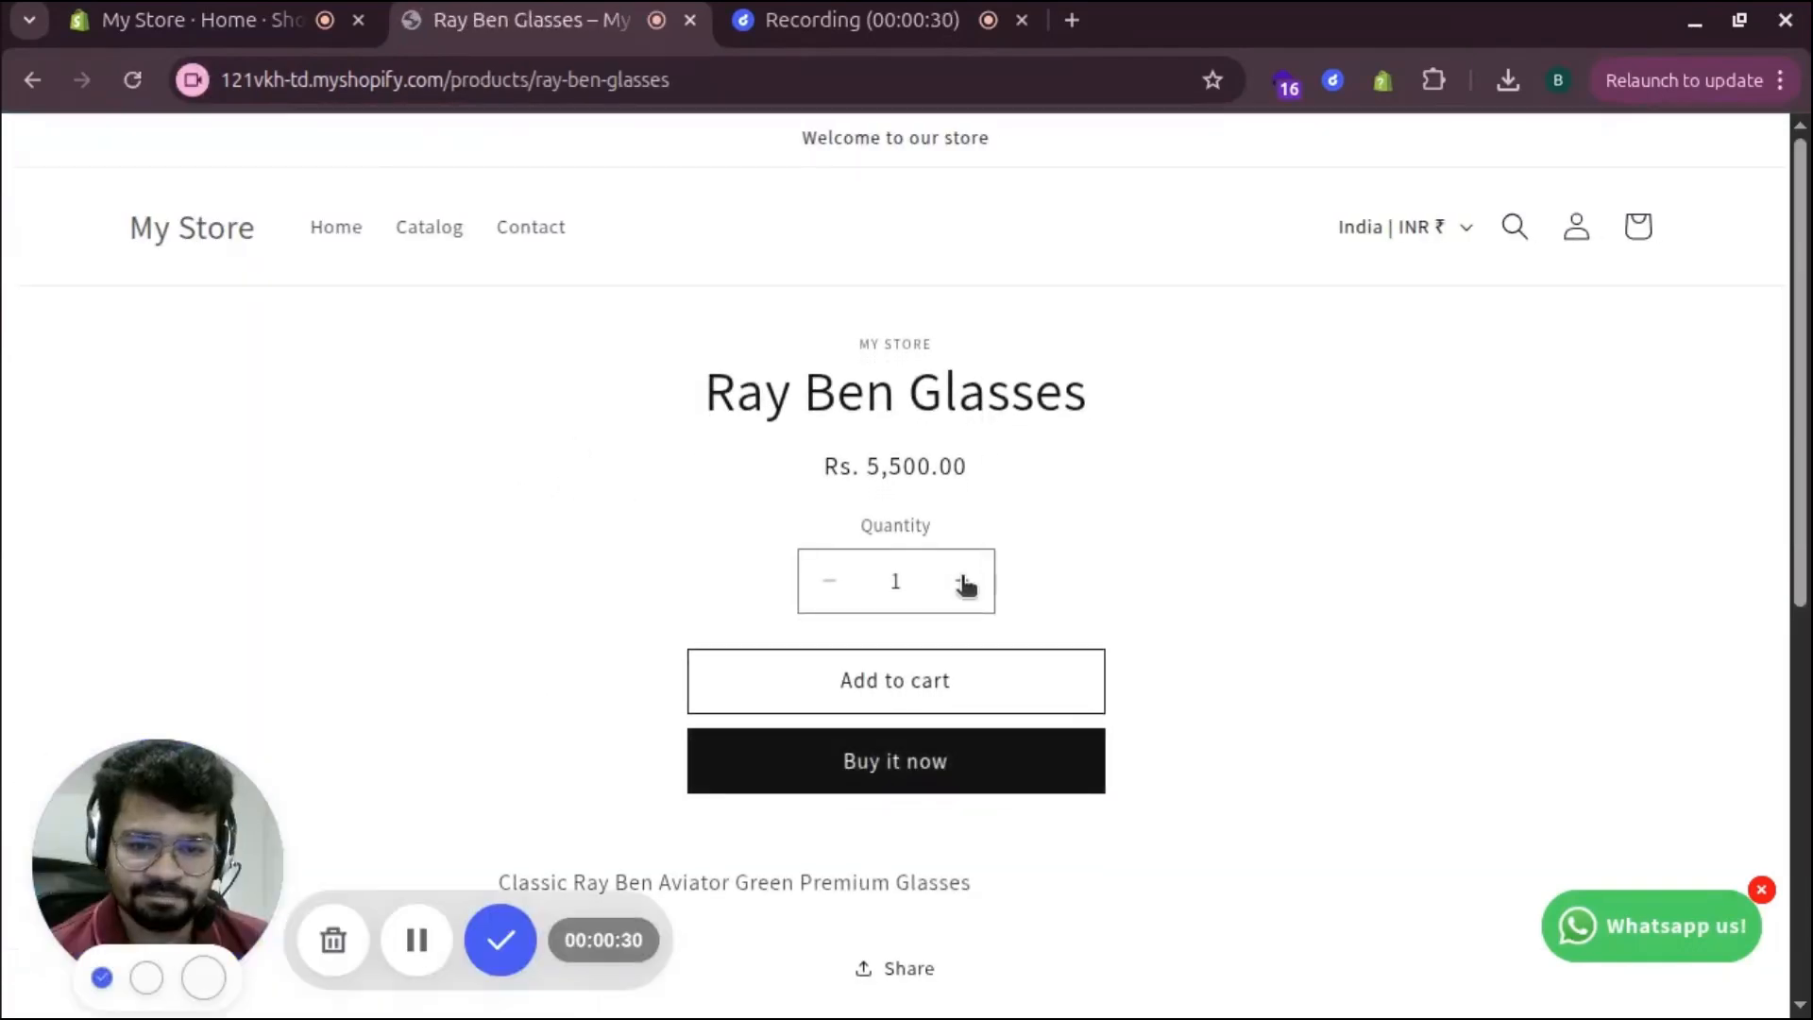
Buy the glasses now with contact details and test card, placing the ₹6,490.00 order
click(892, 784)
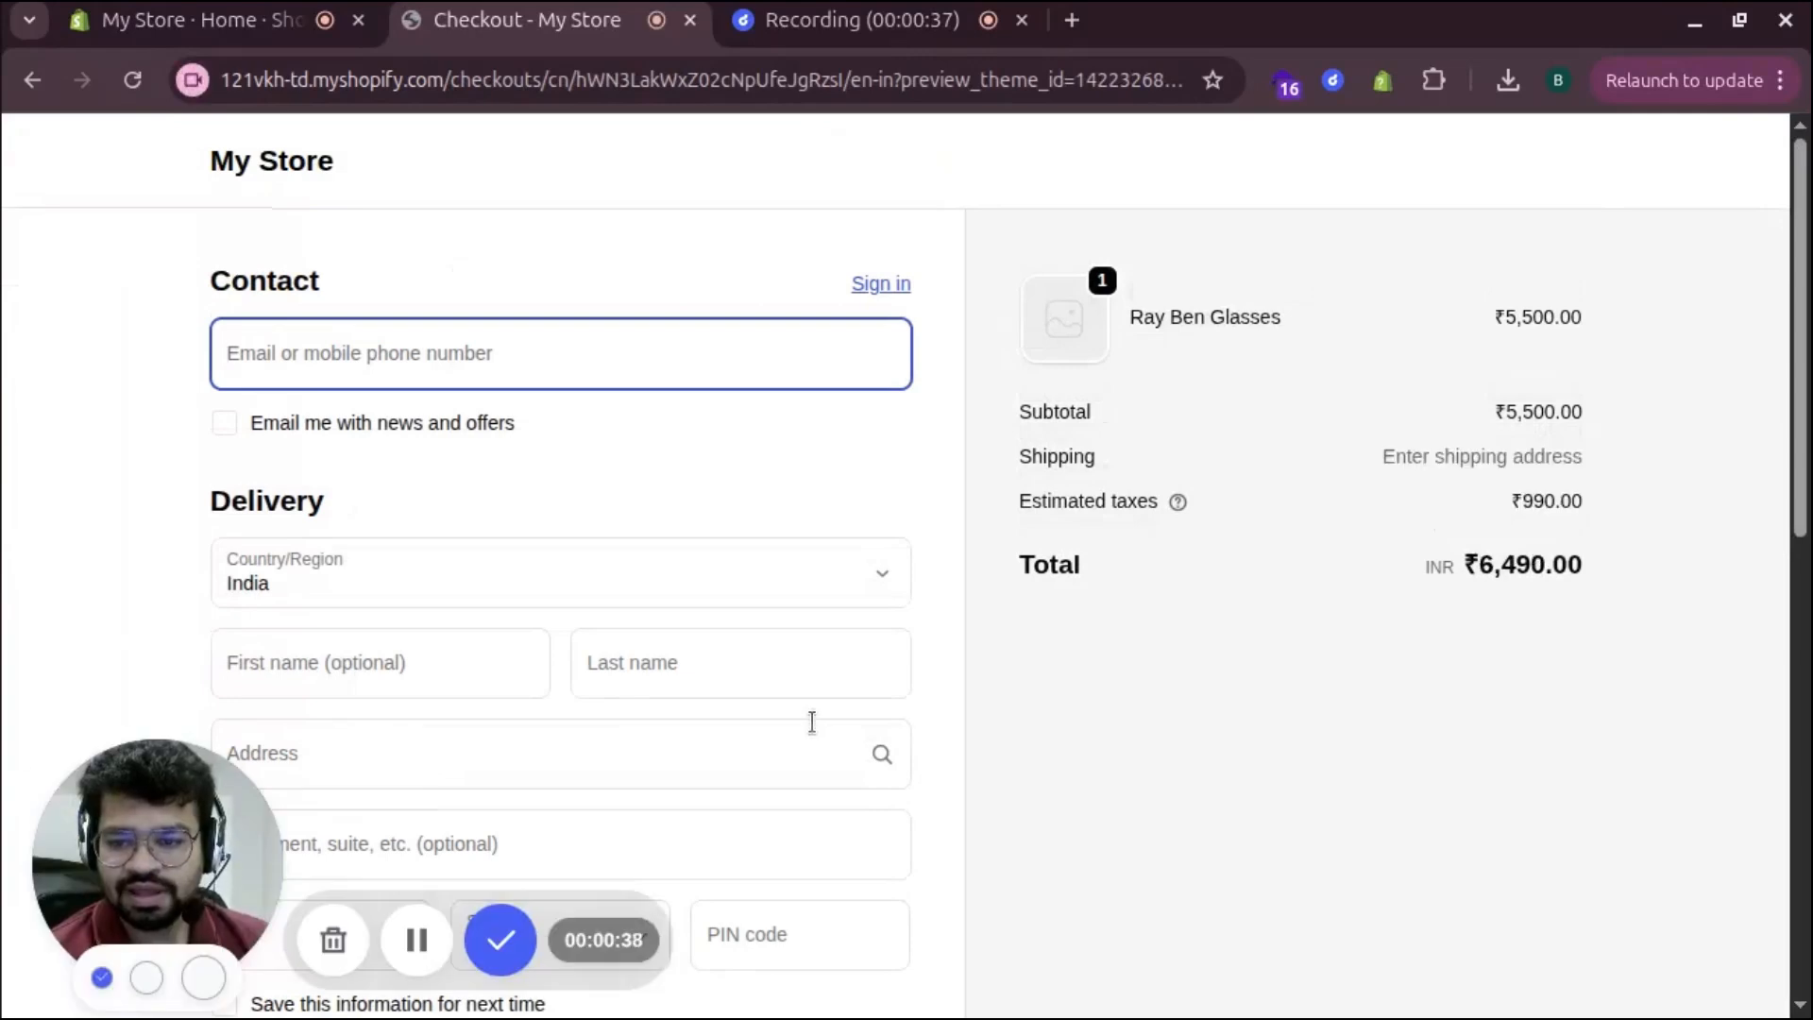
click(586, 368)
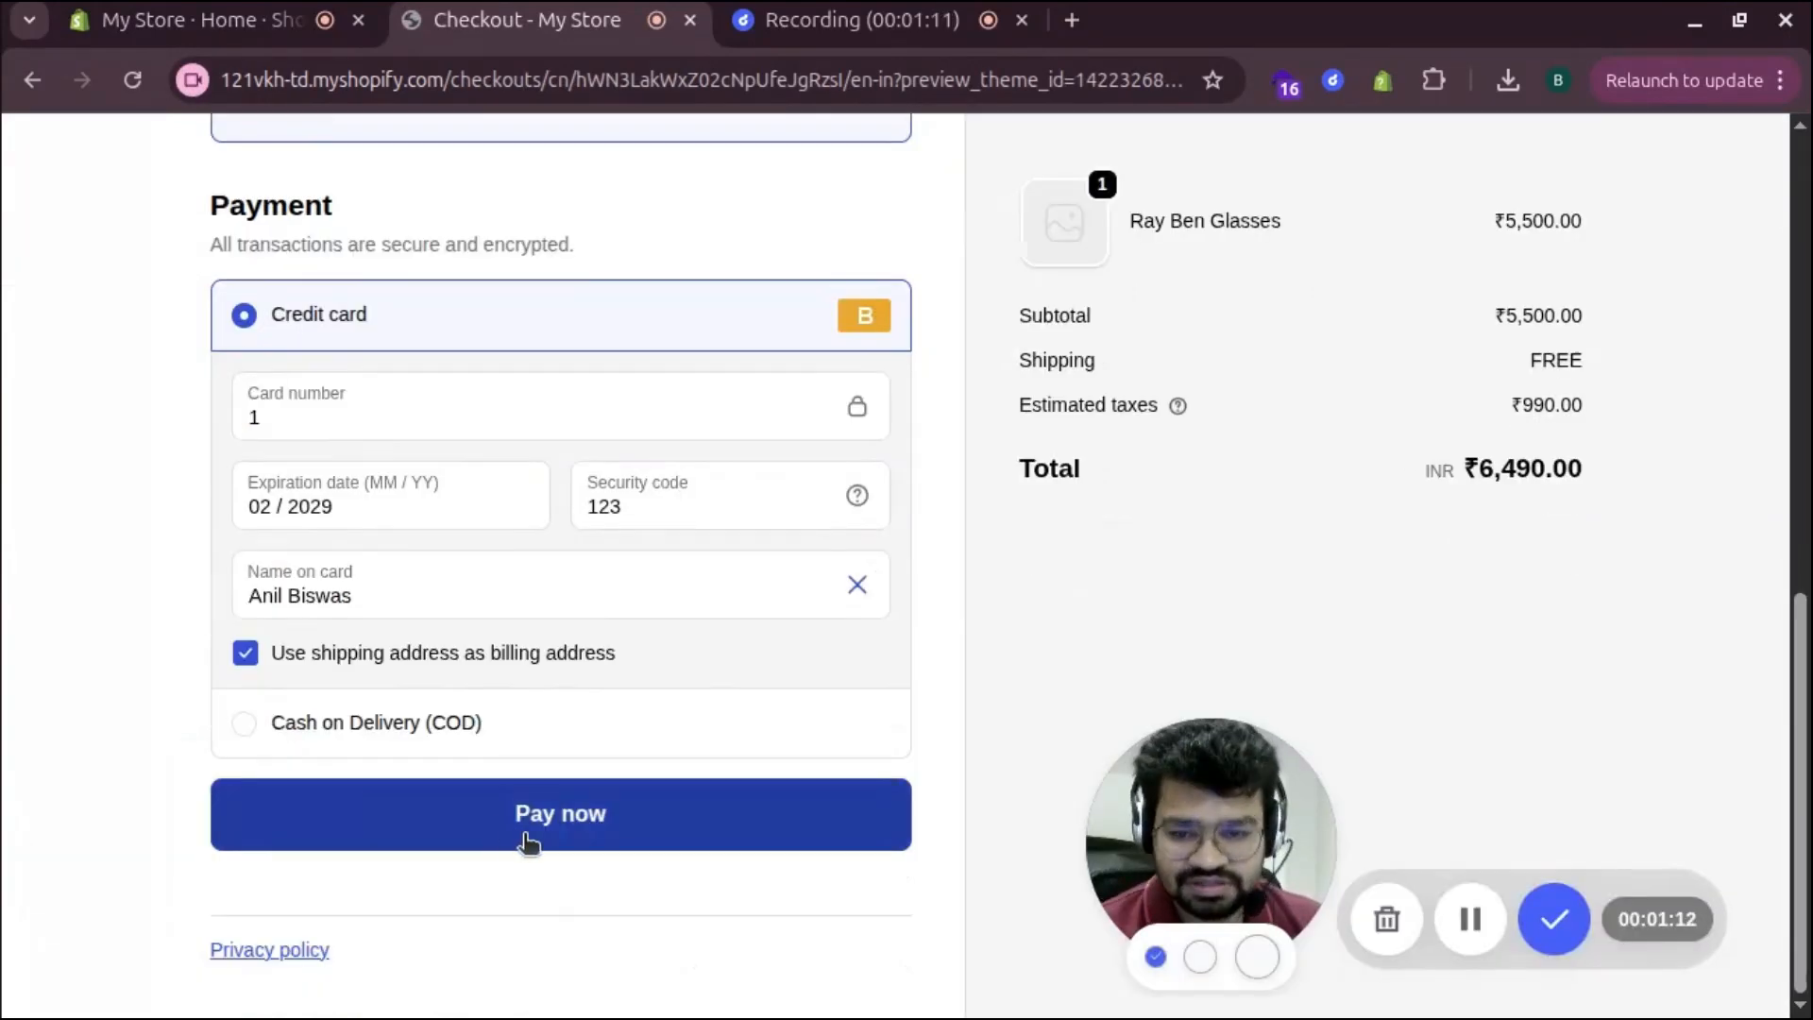
click(545, 826)
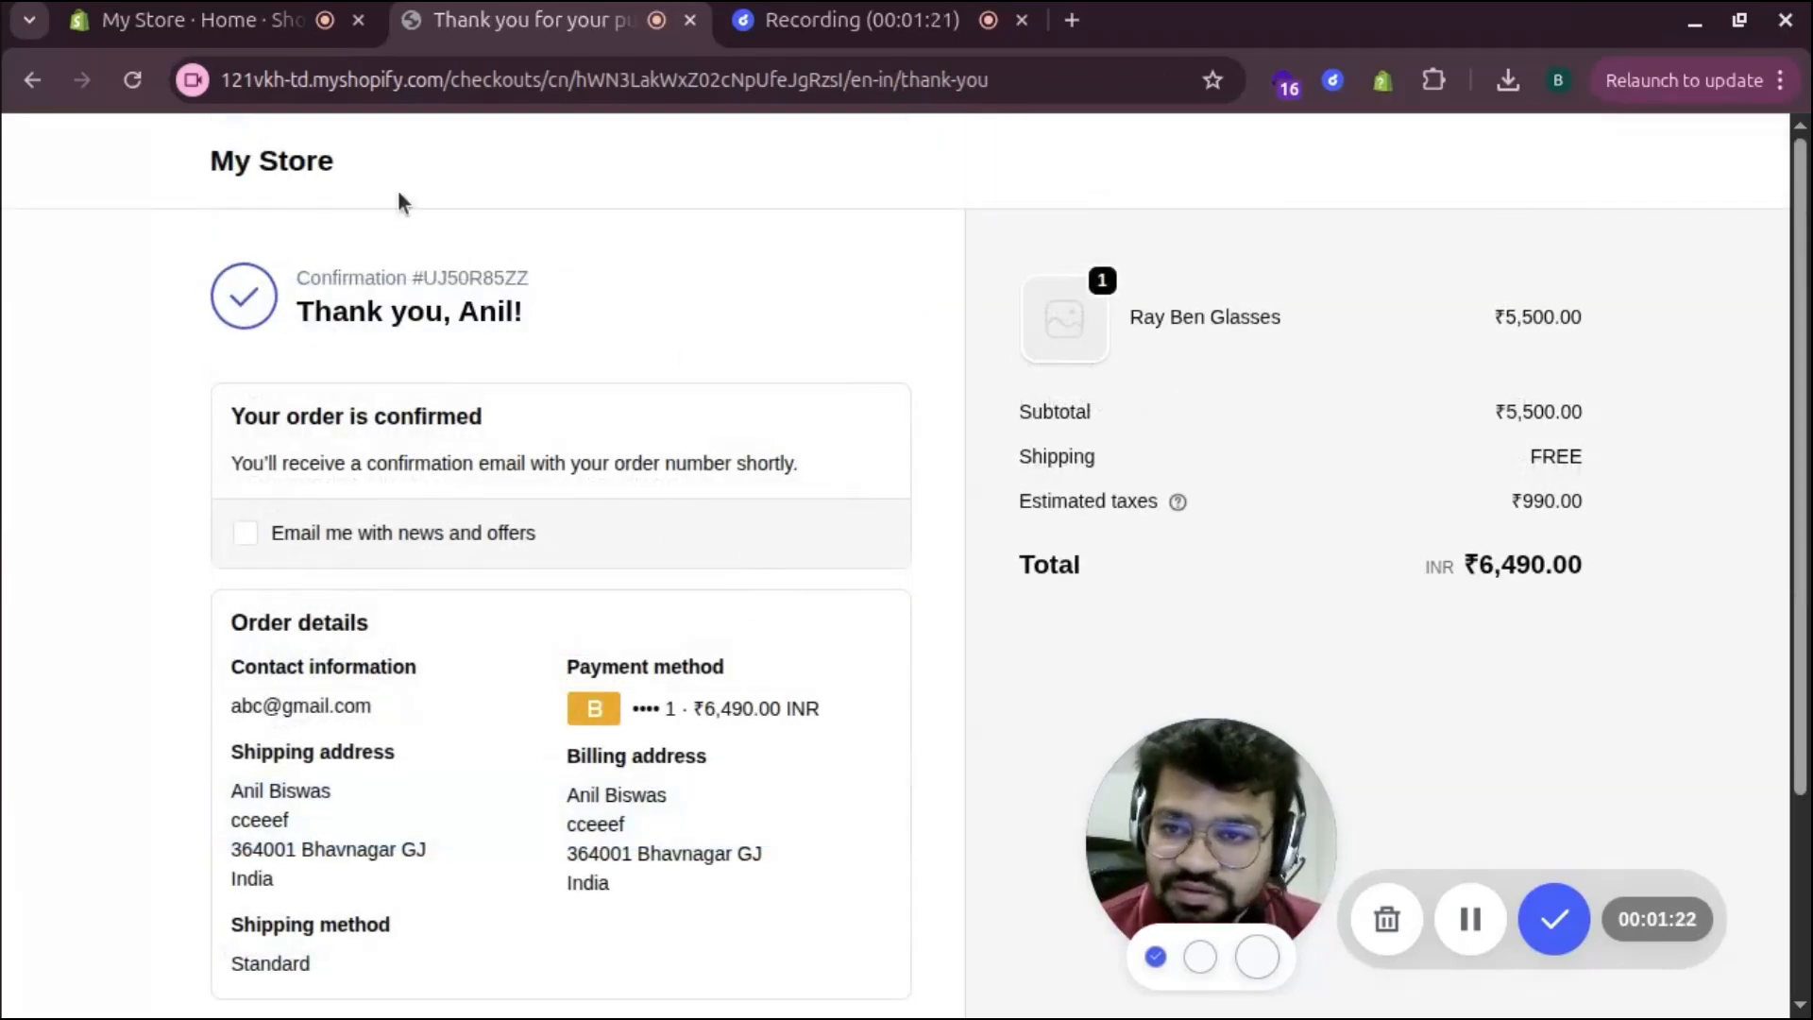
In the admin, open order #1014 and start fulfilling its Ray Ben Glasses item
click(179, 23)
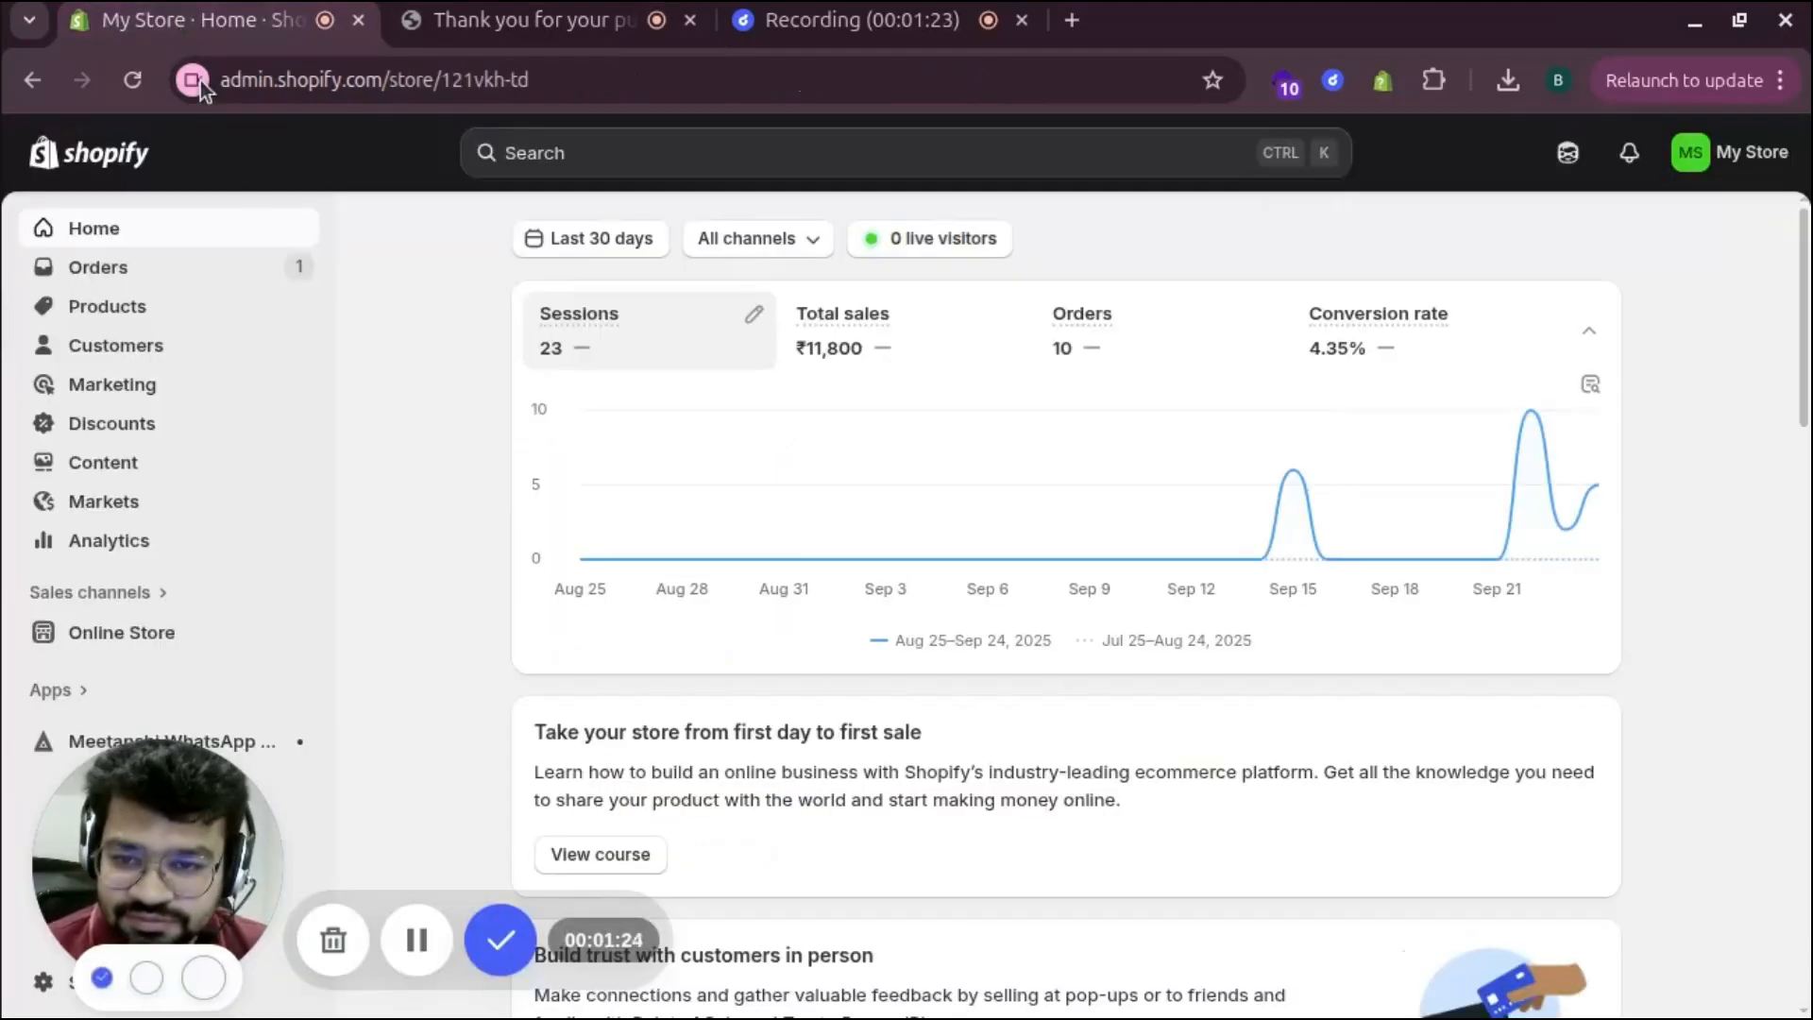
click(87, 277)
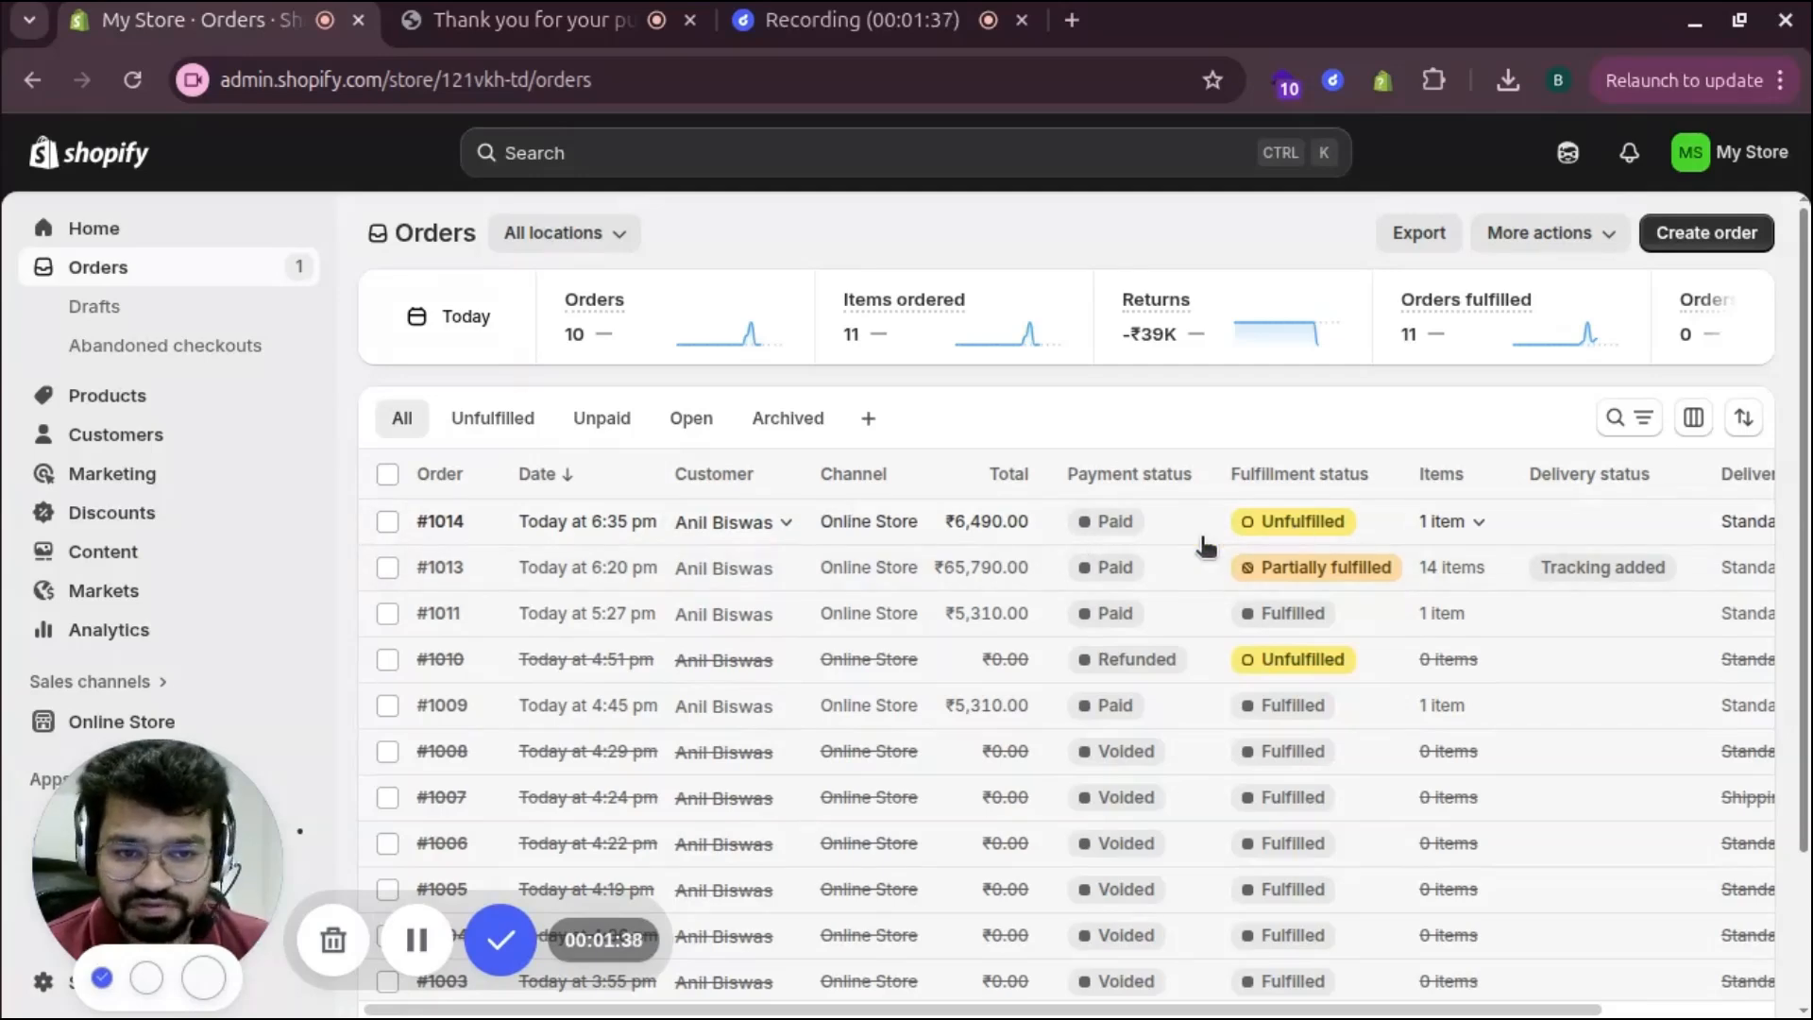
click(439, 525)
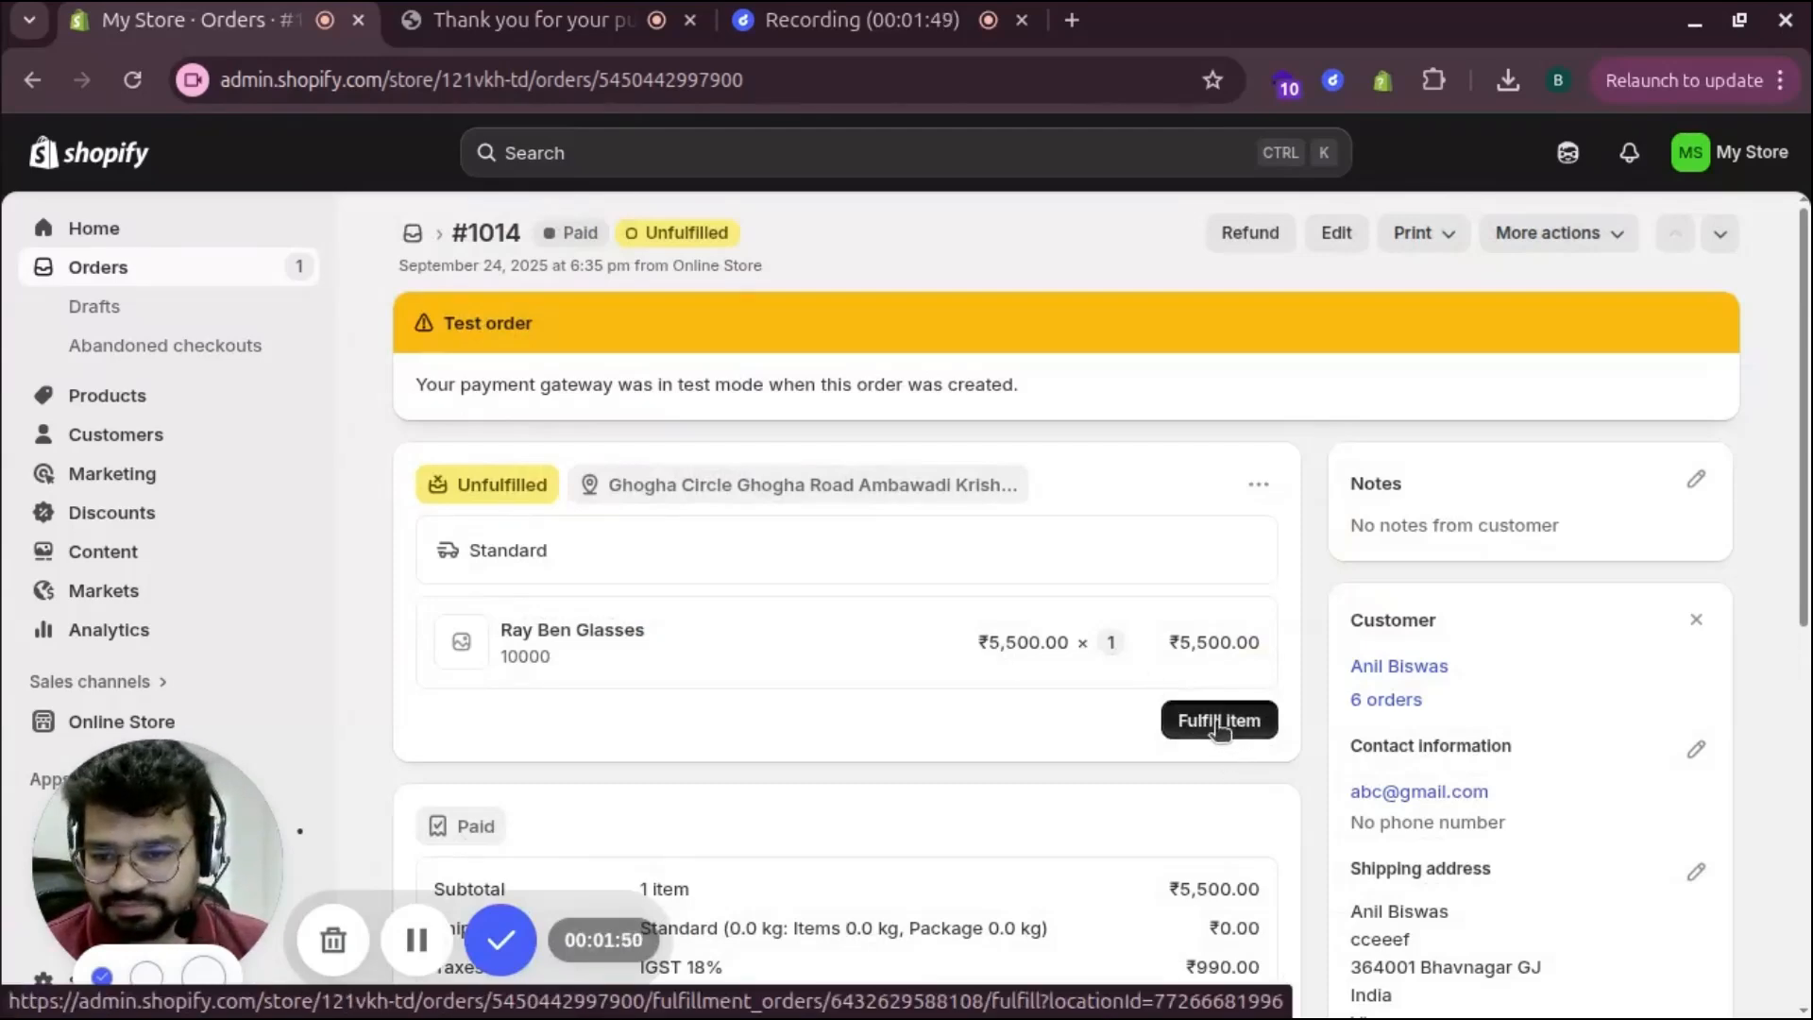
click(1220, 722)
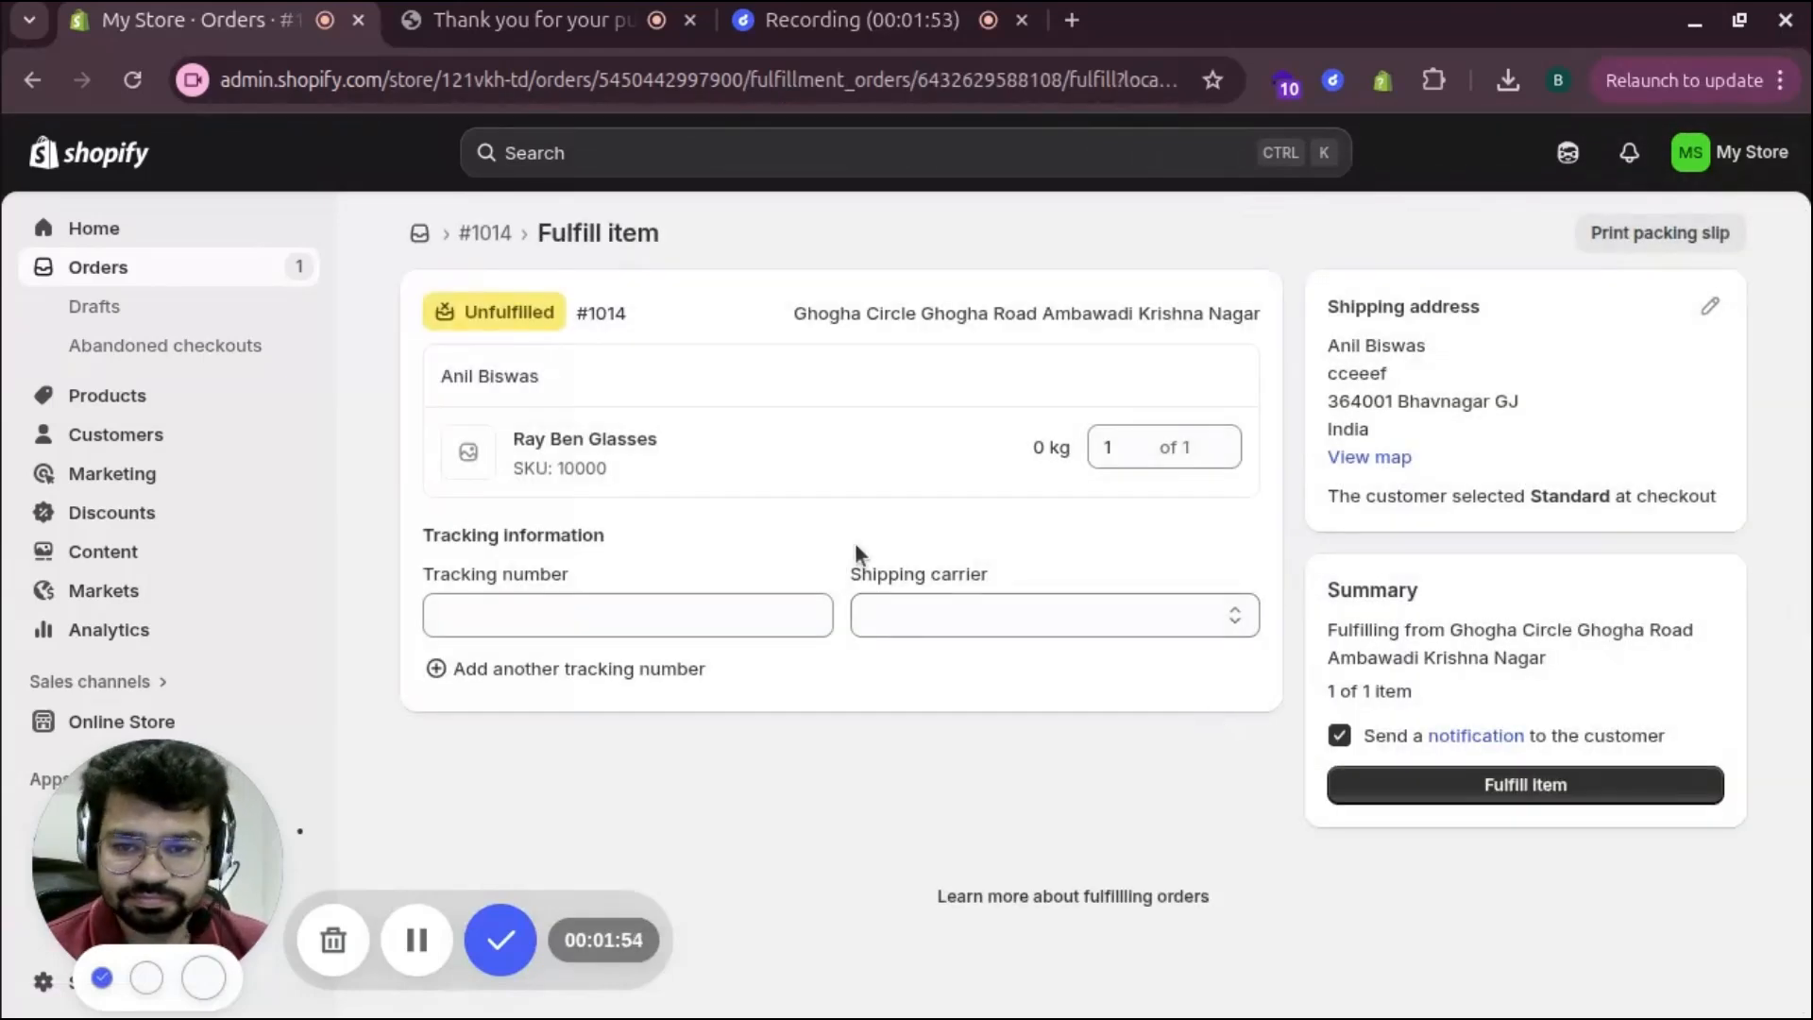
Fulfill the item with tracking number 123456789 and carrier An Post
click(611, 604)
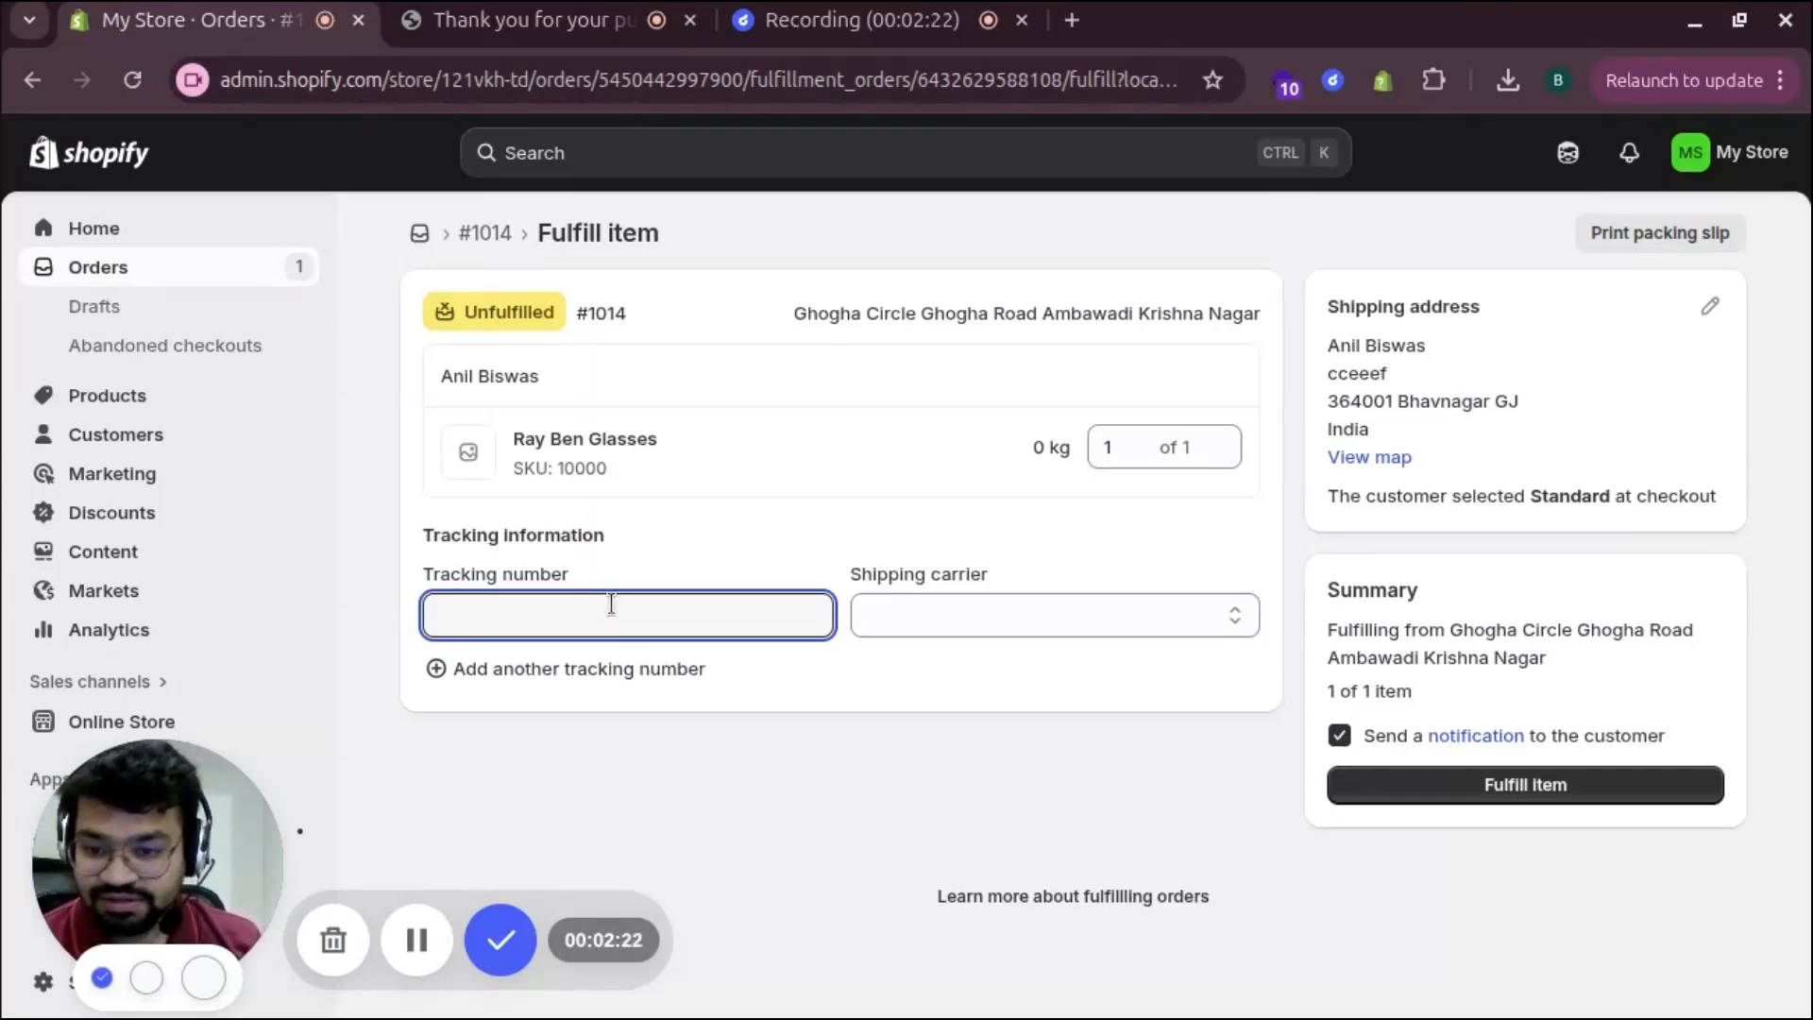
text(123)
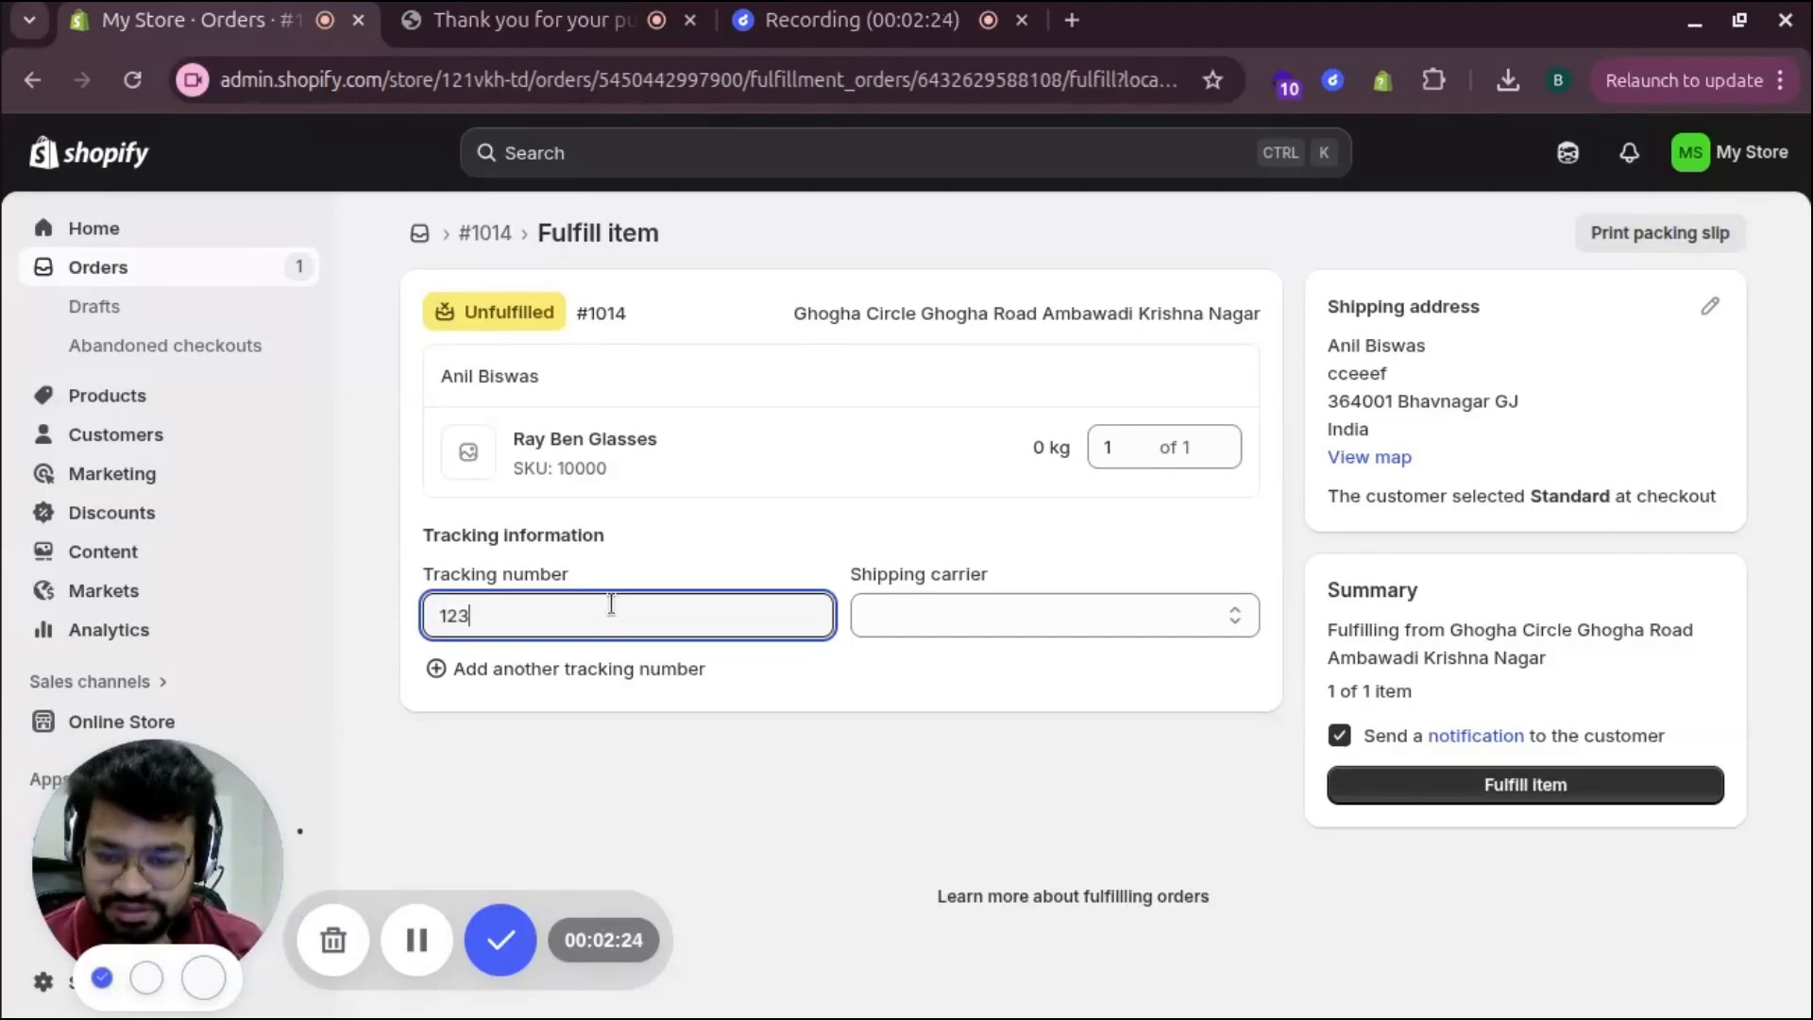
text(4567890)
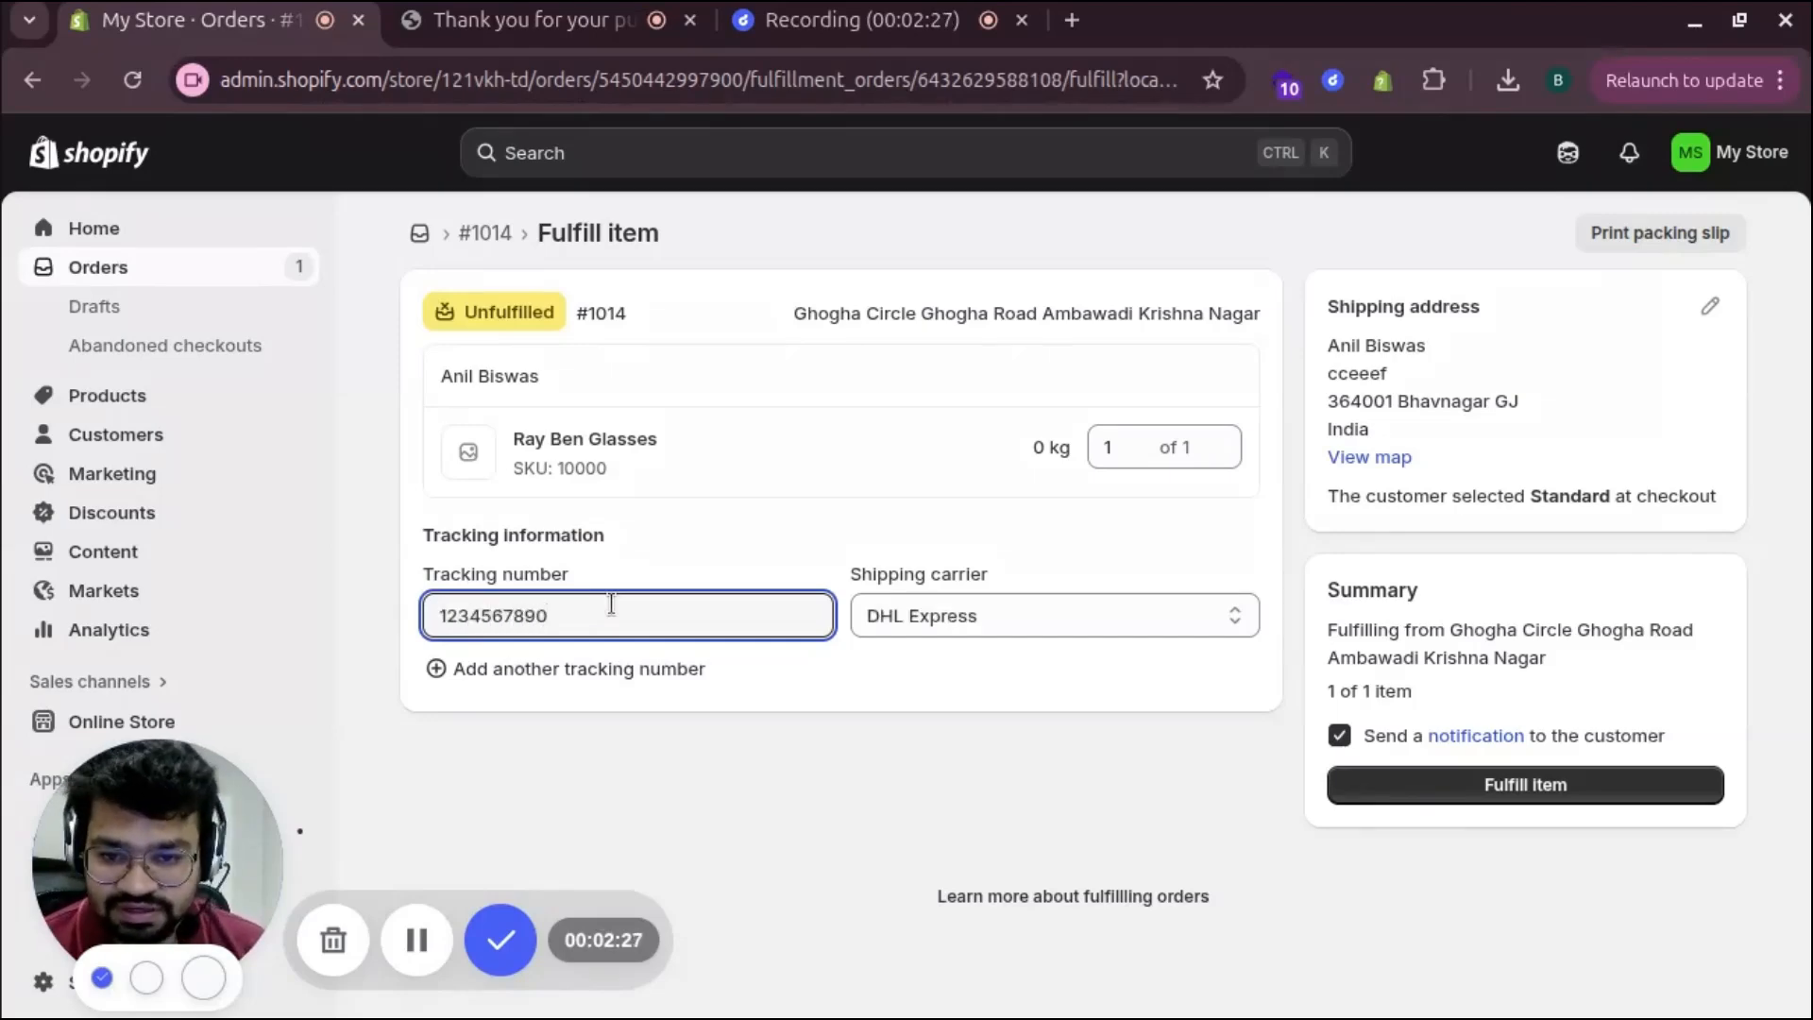
key(BackSpace)
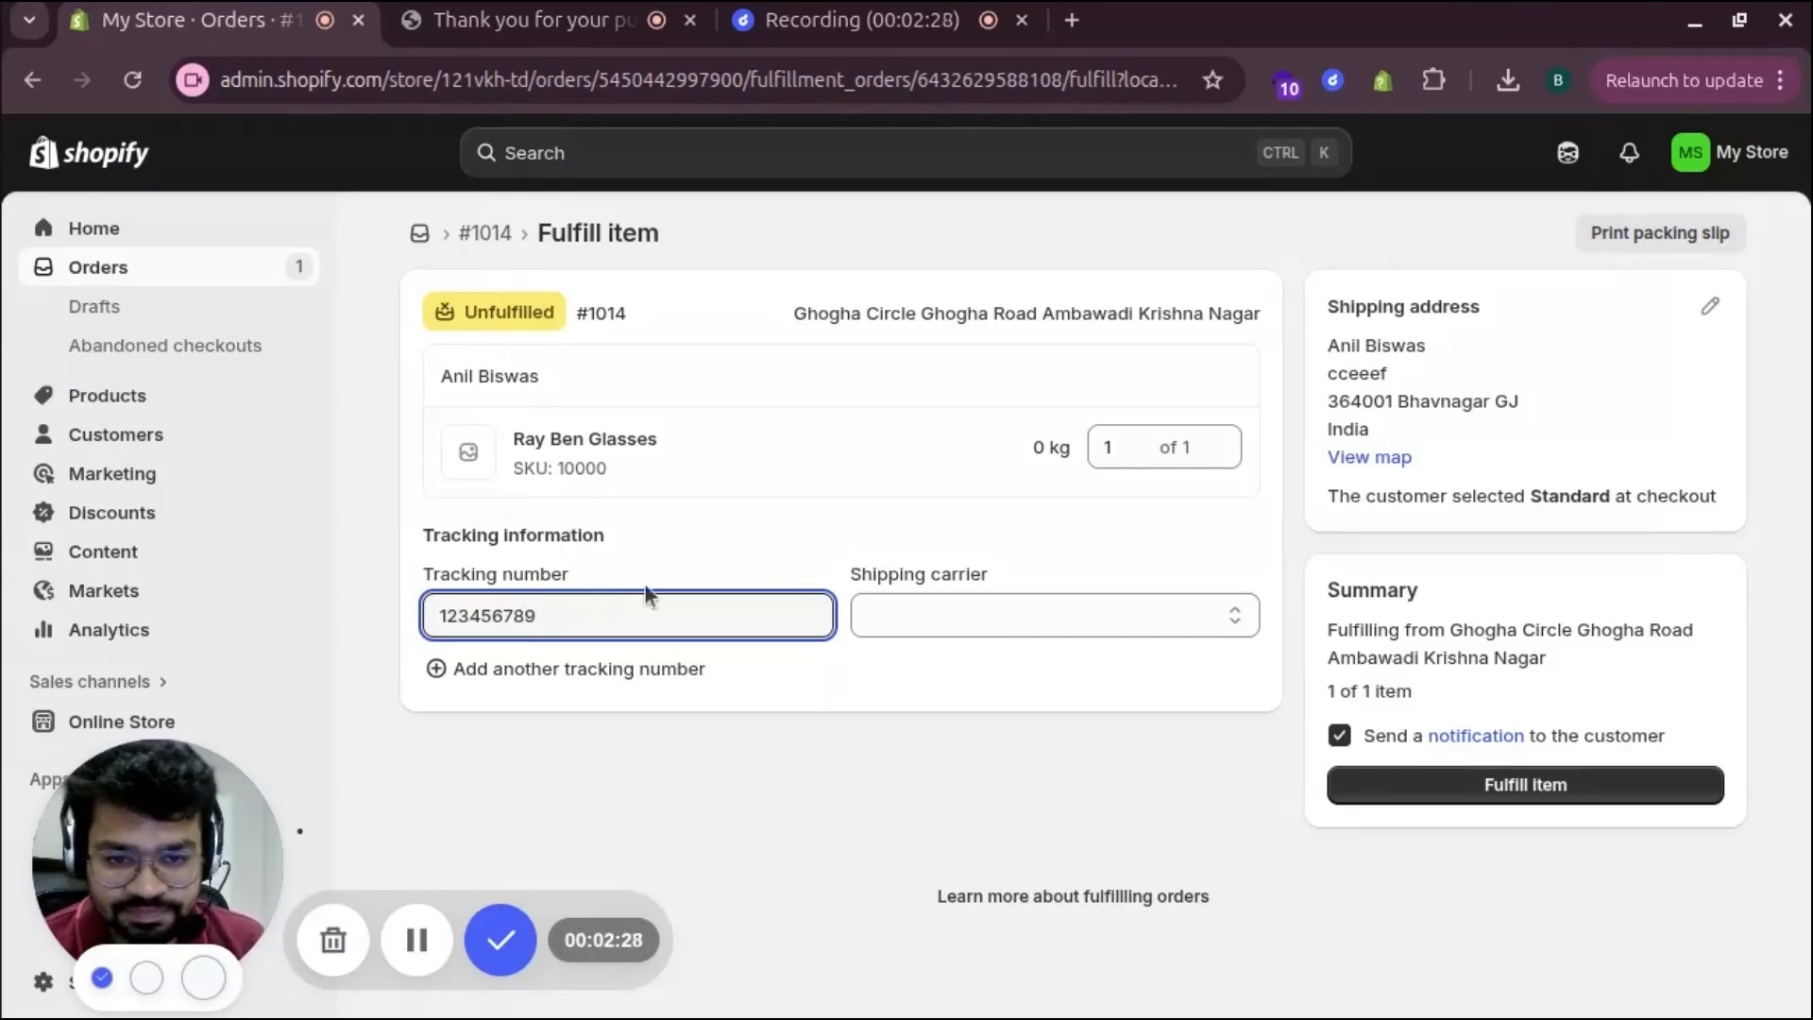
click(966, 604)
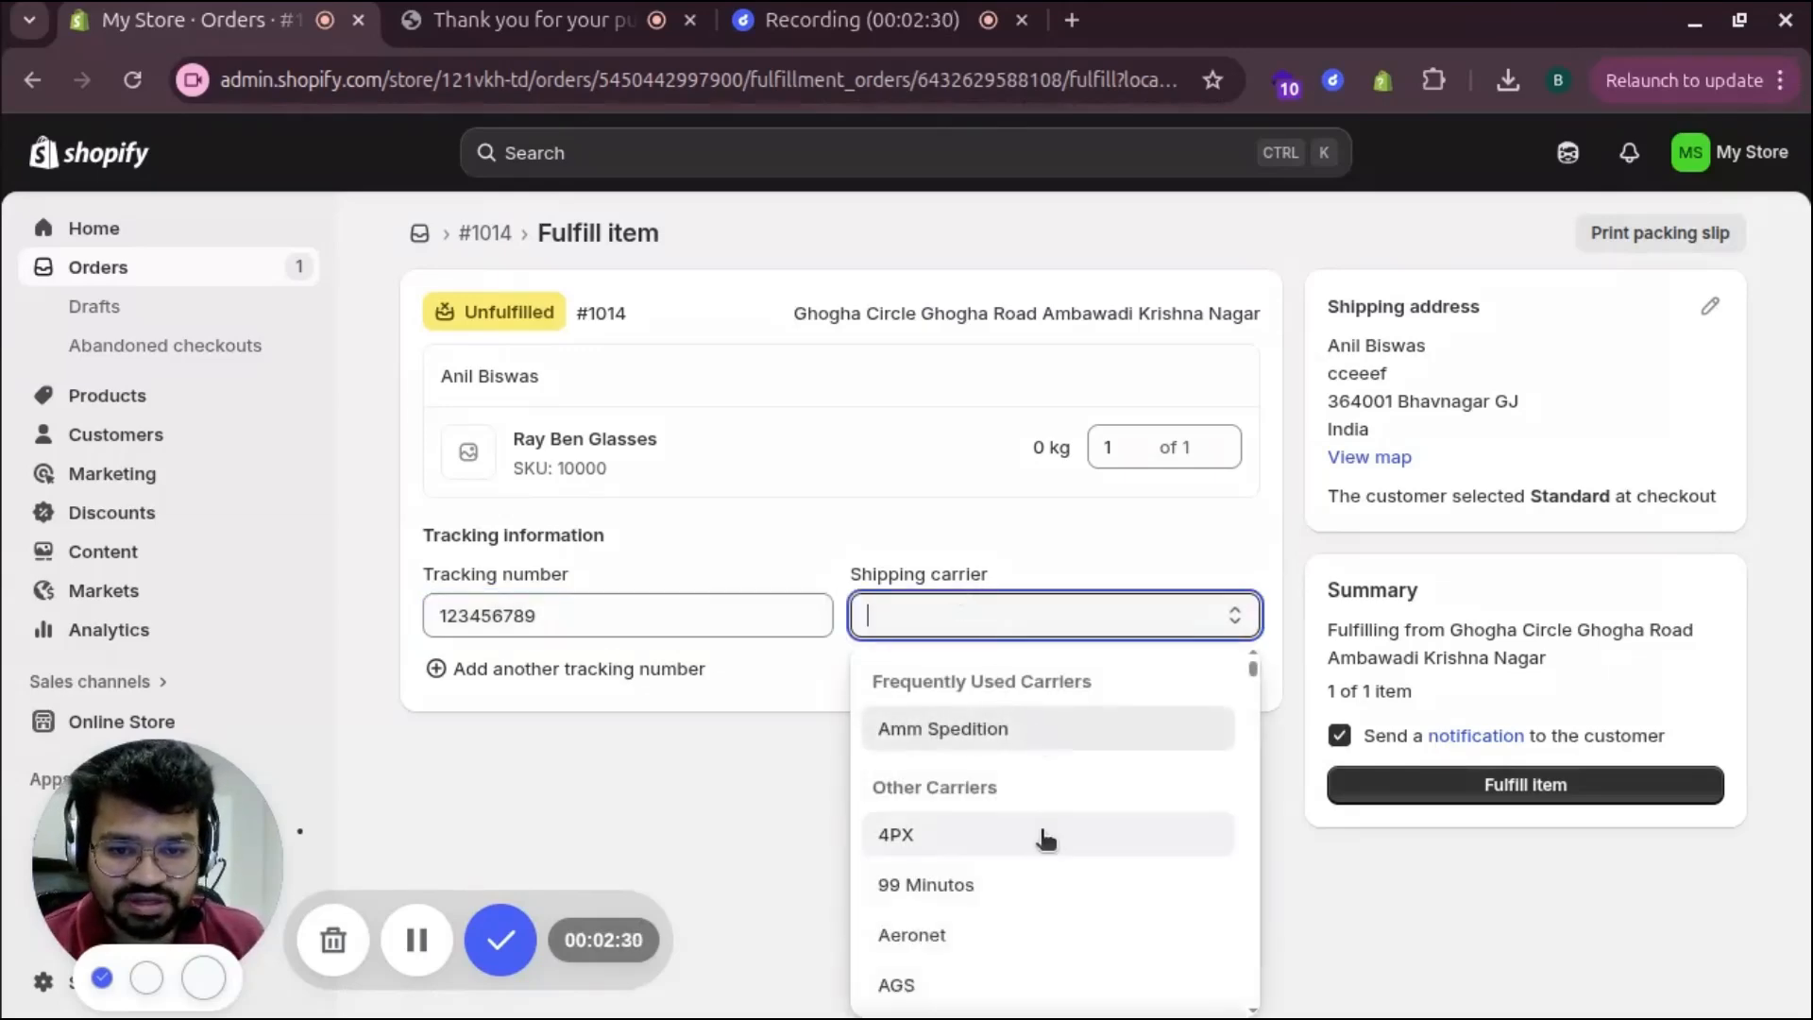
scroll(1040, 838, down, 3)
click(914, 805)
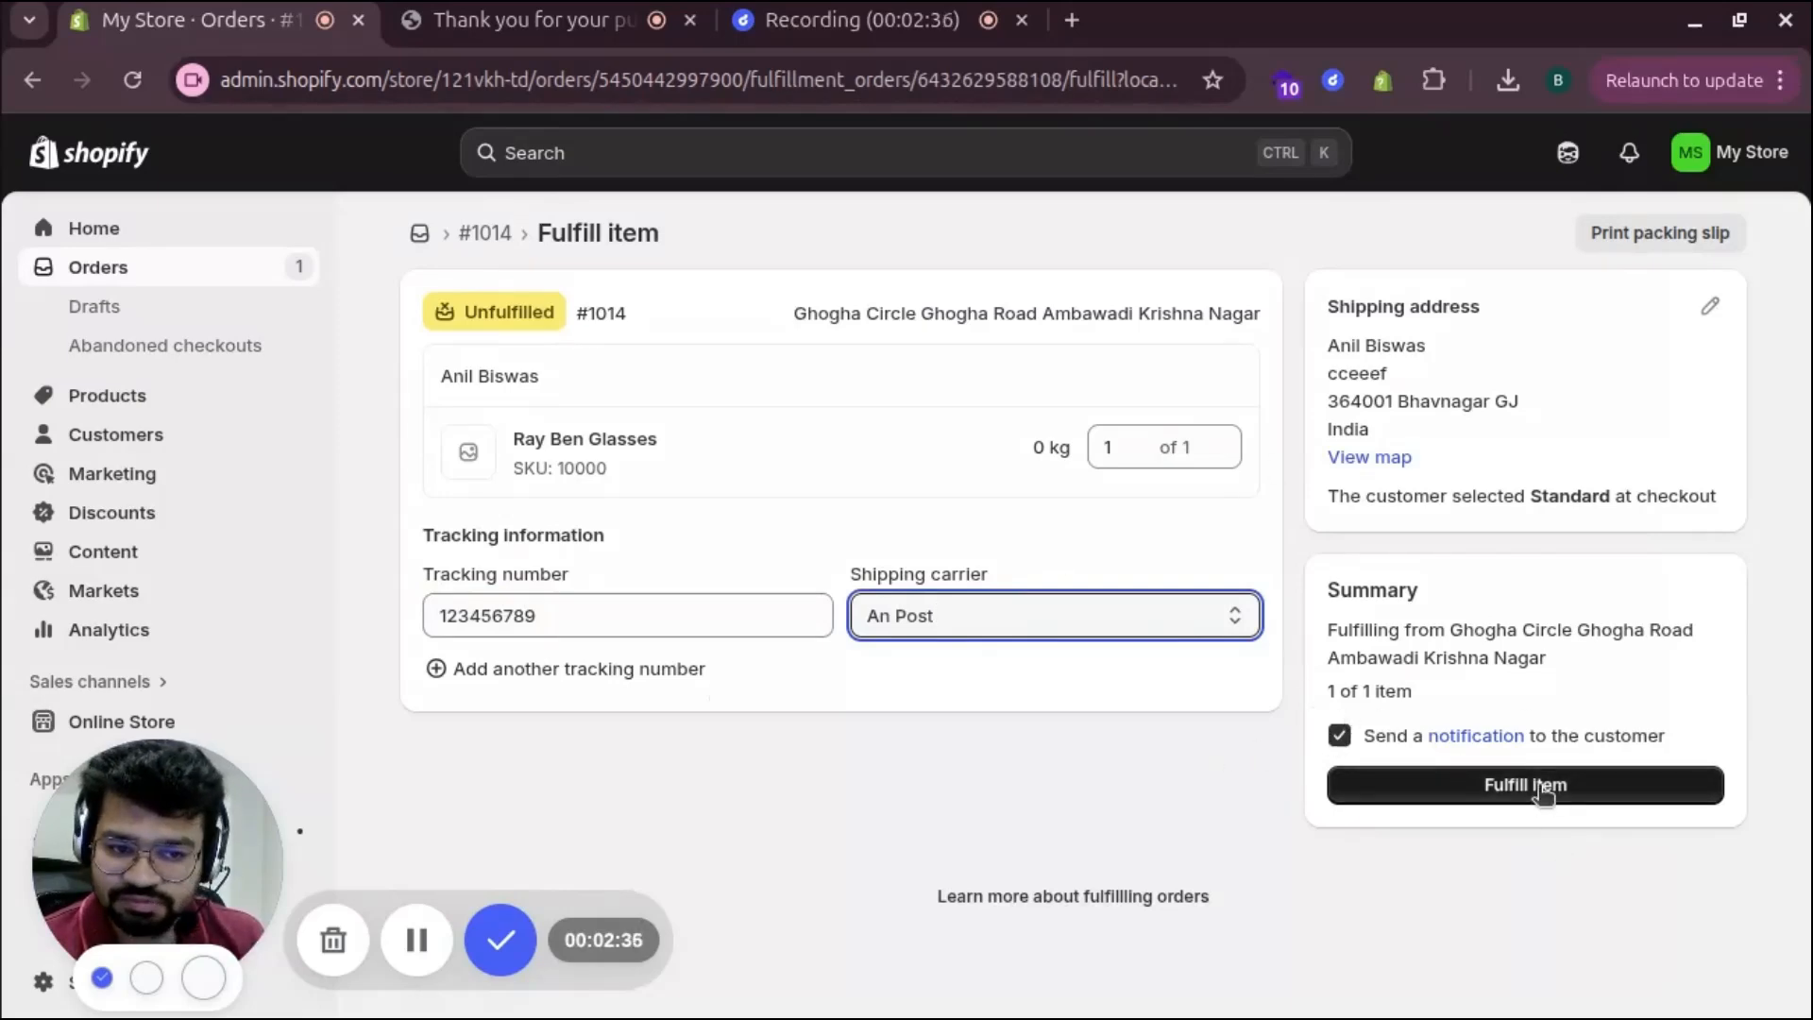
click(1541, 792)
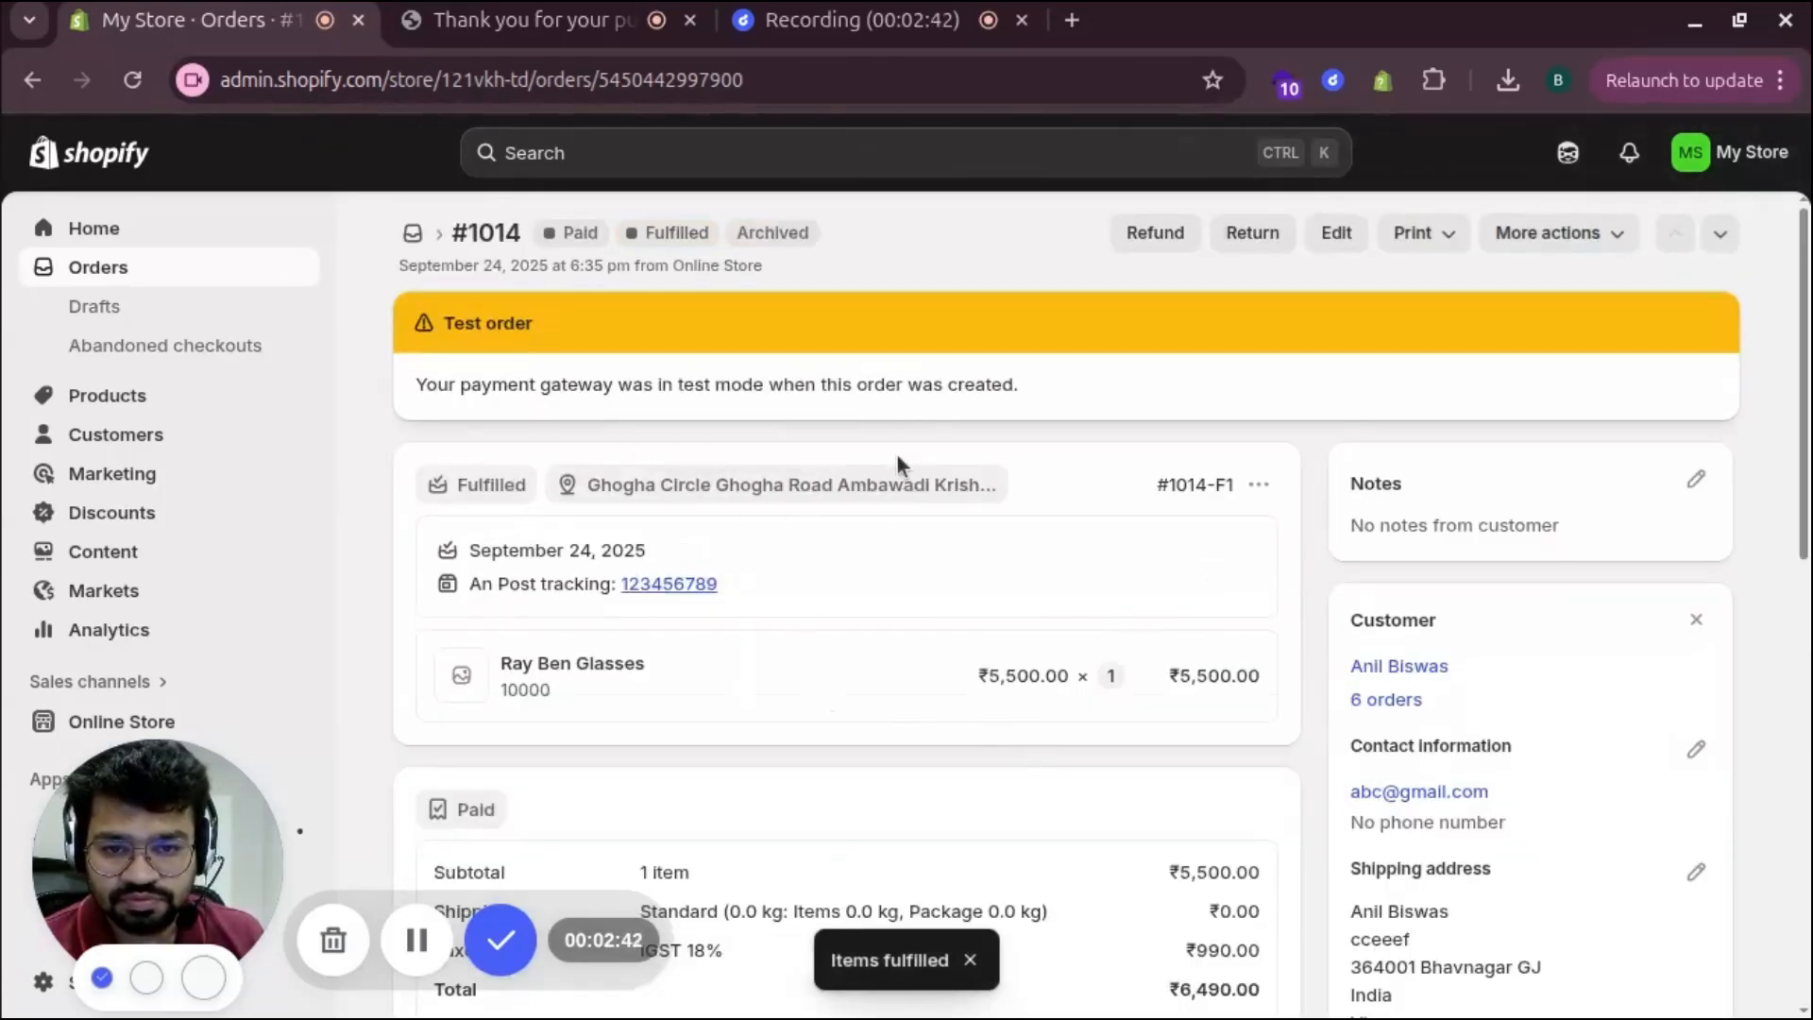
Review the fulfilled order, then return to the orders list
scroll(910, 690, down, 1)
scroll(909, 689, down, 3)
scroll(548, 538, up, 4)
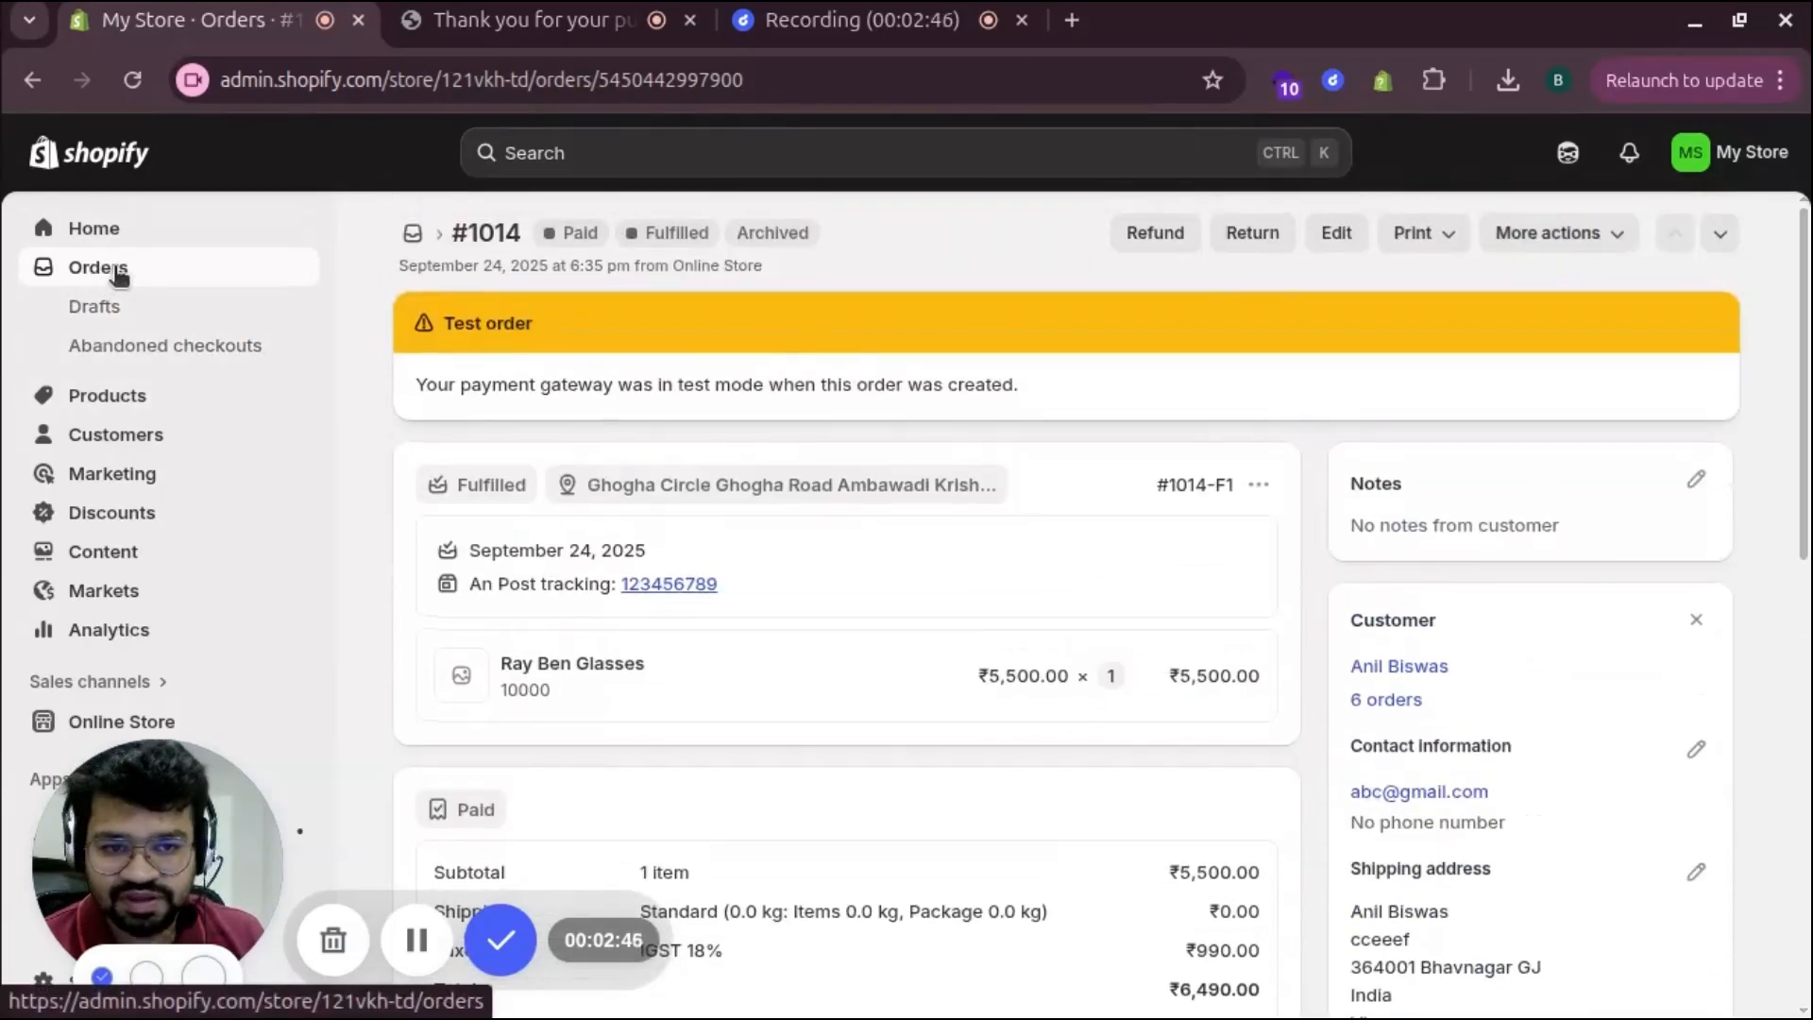
click(118, 272)
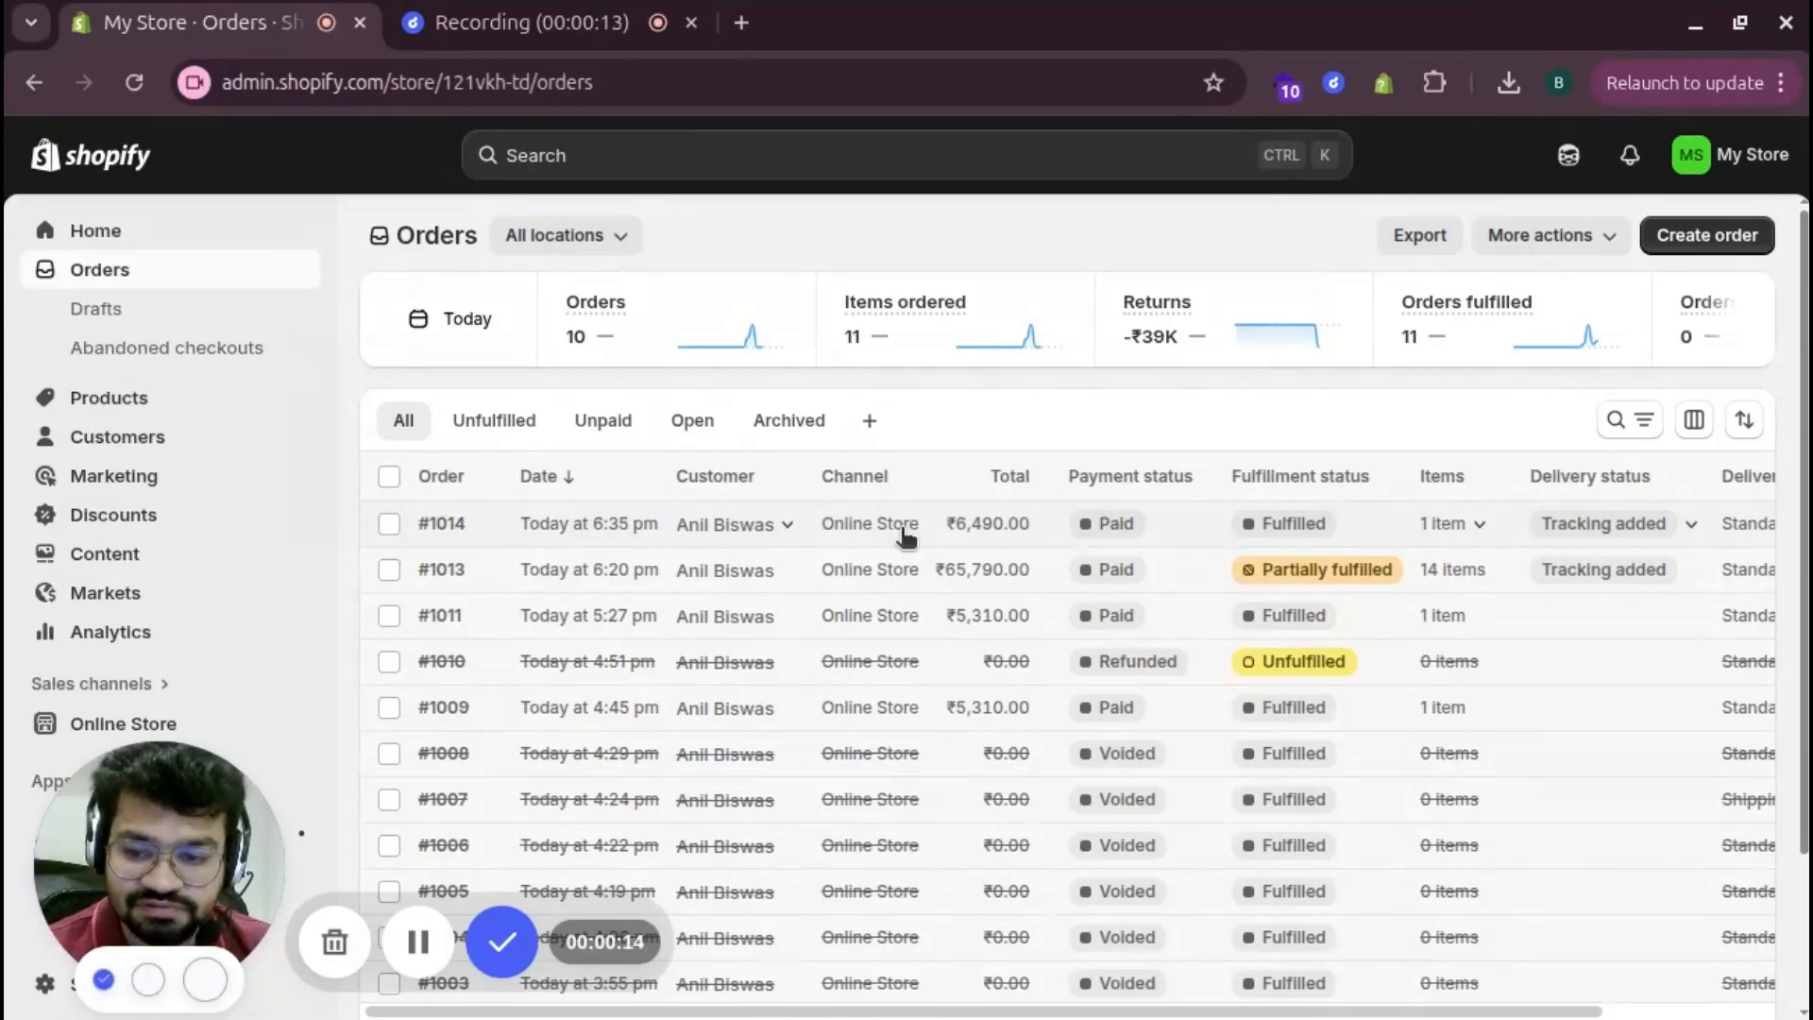
Search the admin for 'order processing' and open the Order processing settings result
click(696, 162)
text(ord)
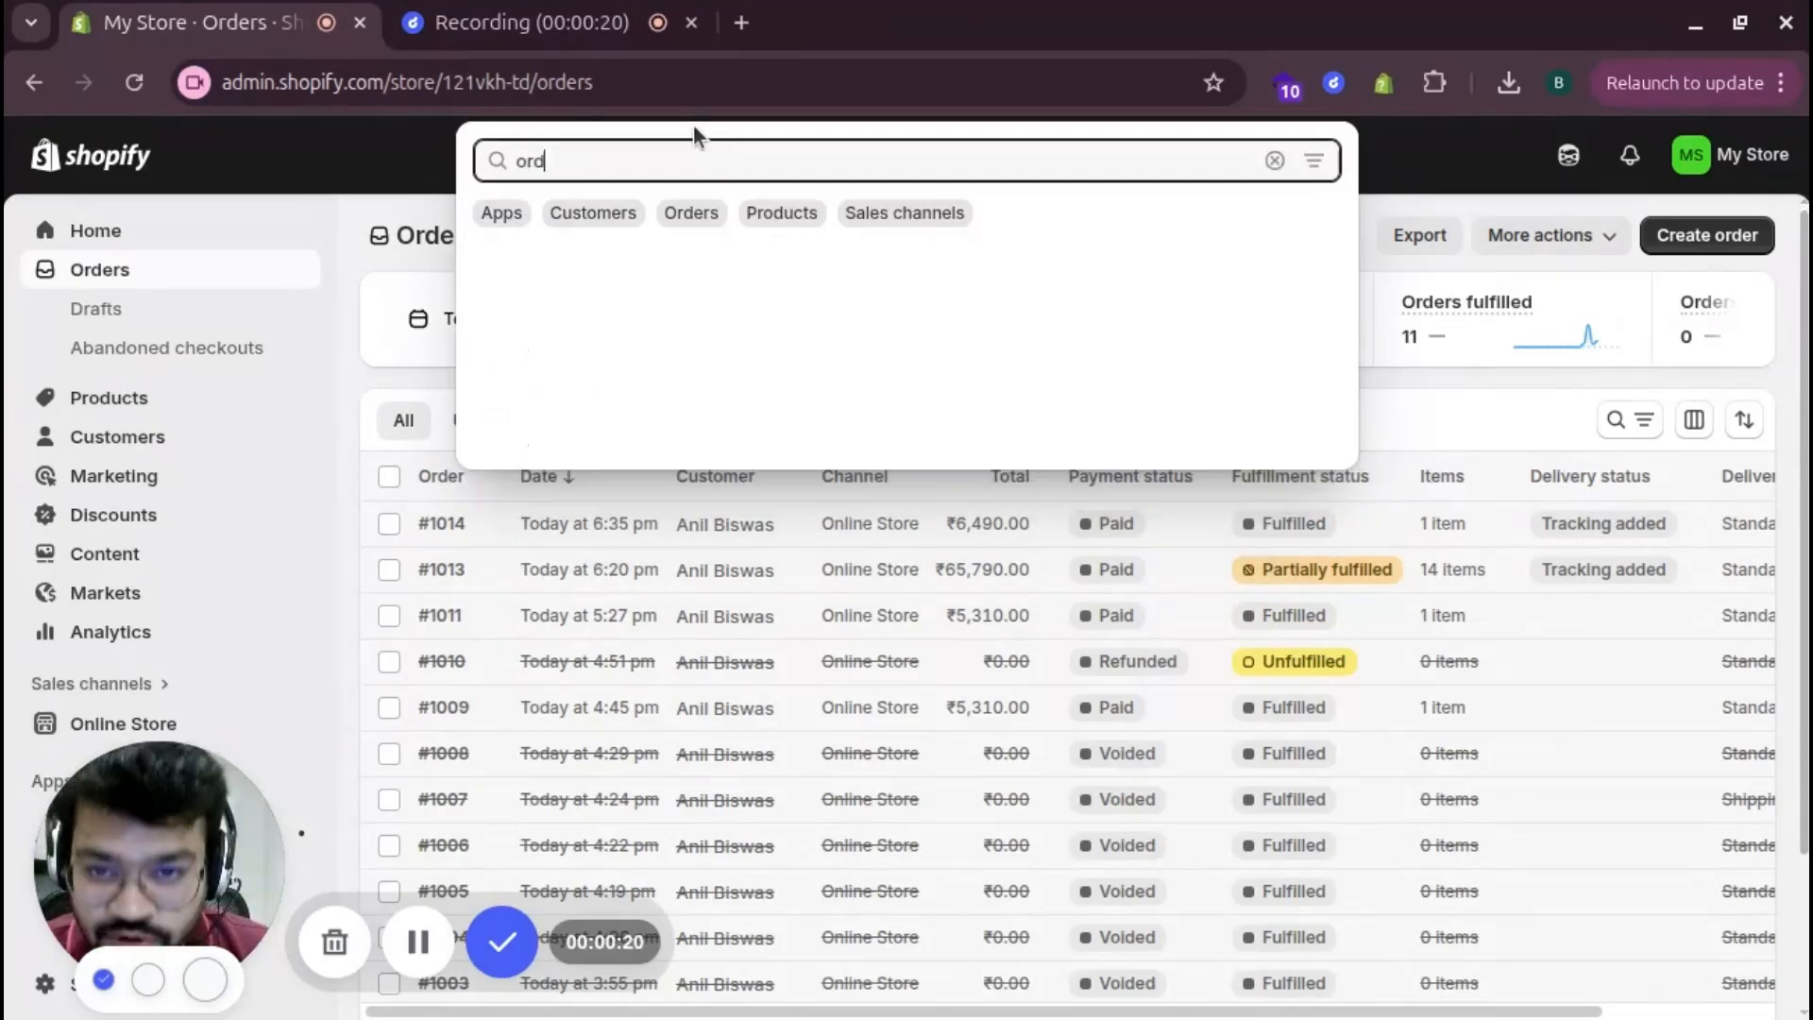
text(er process)
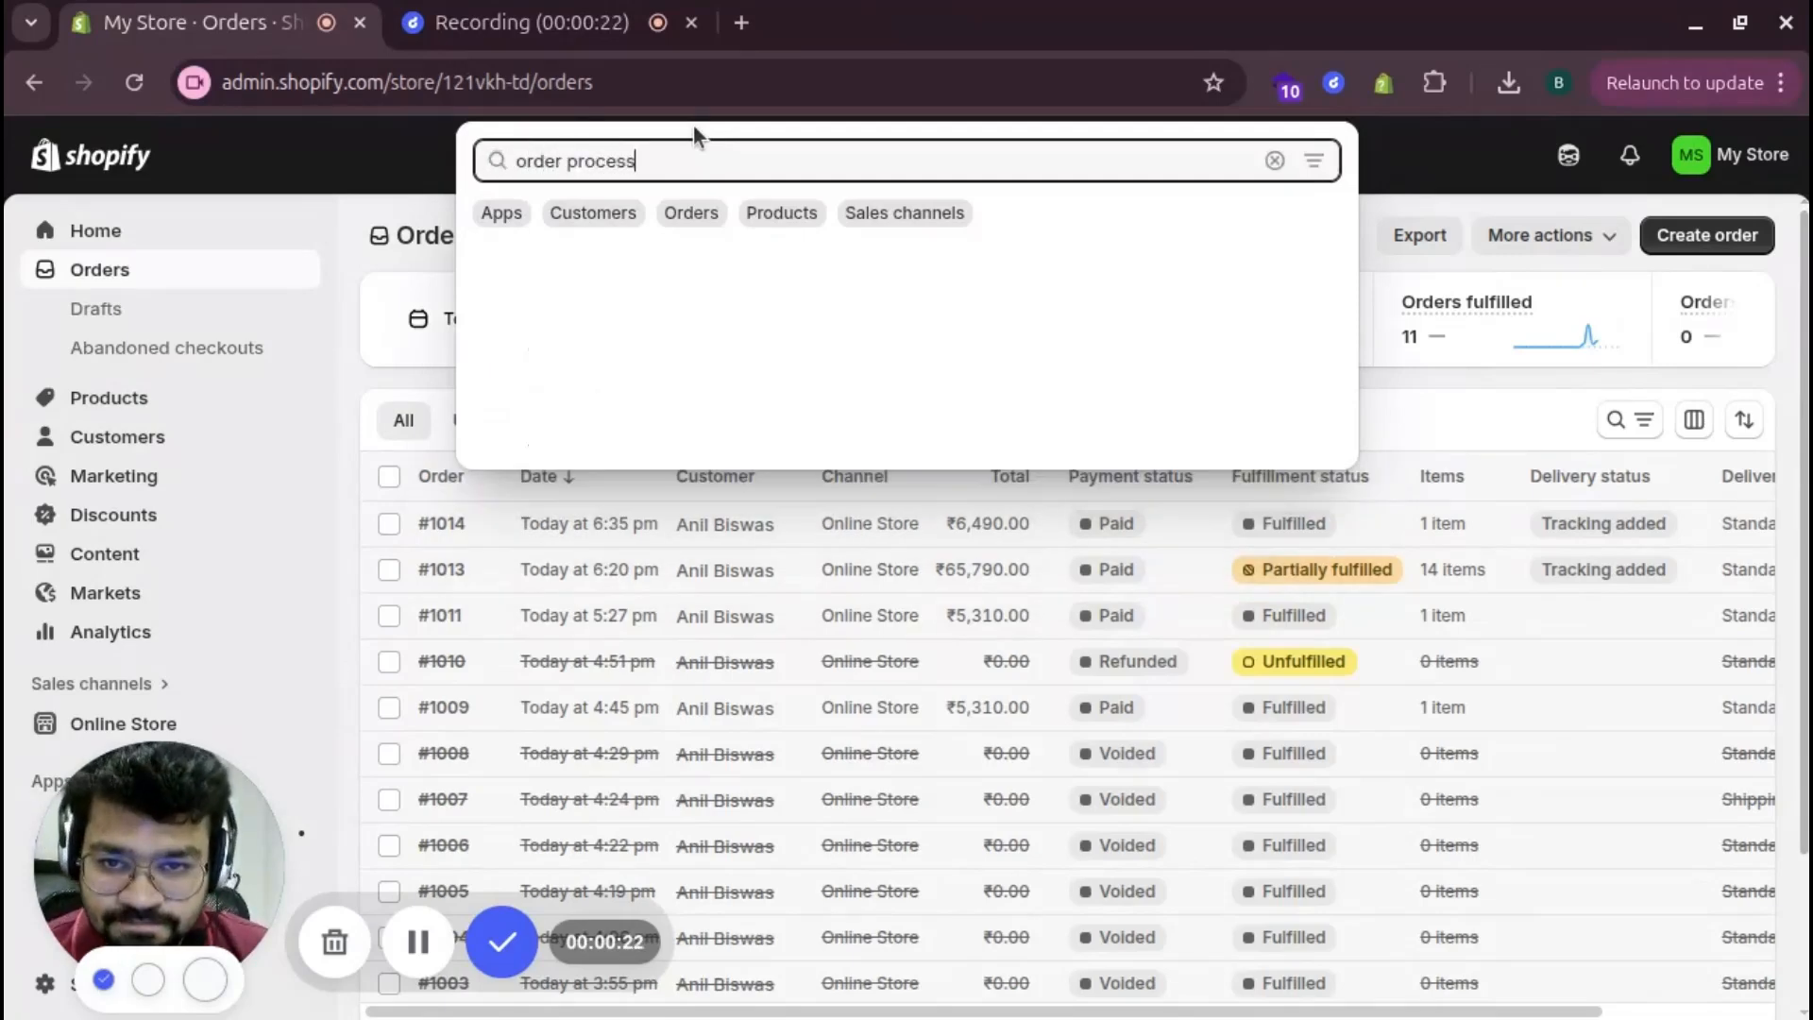
text(ing)
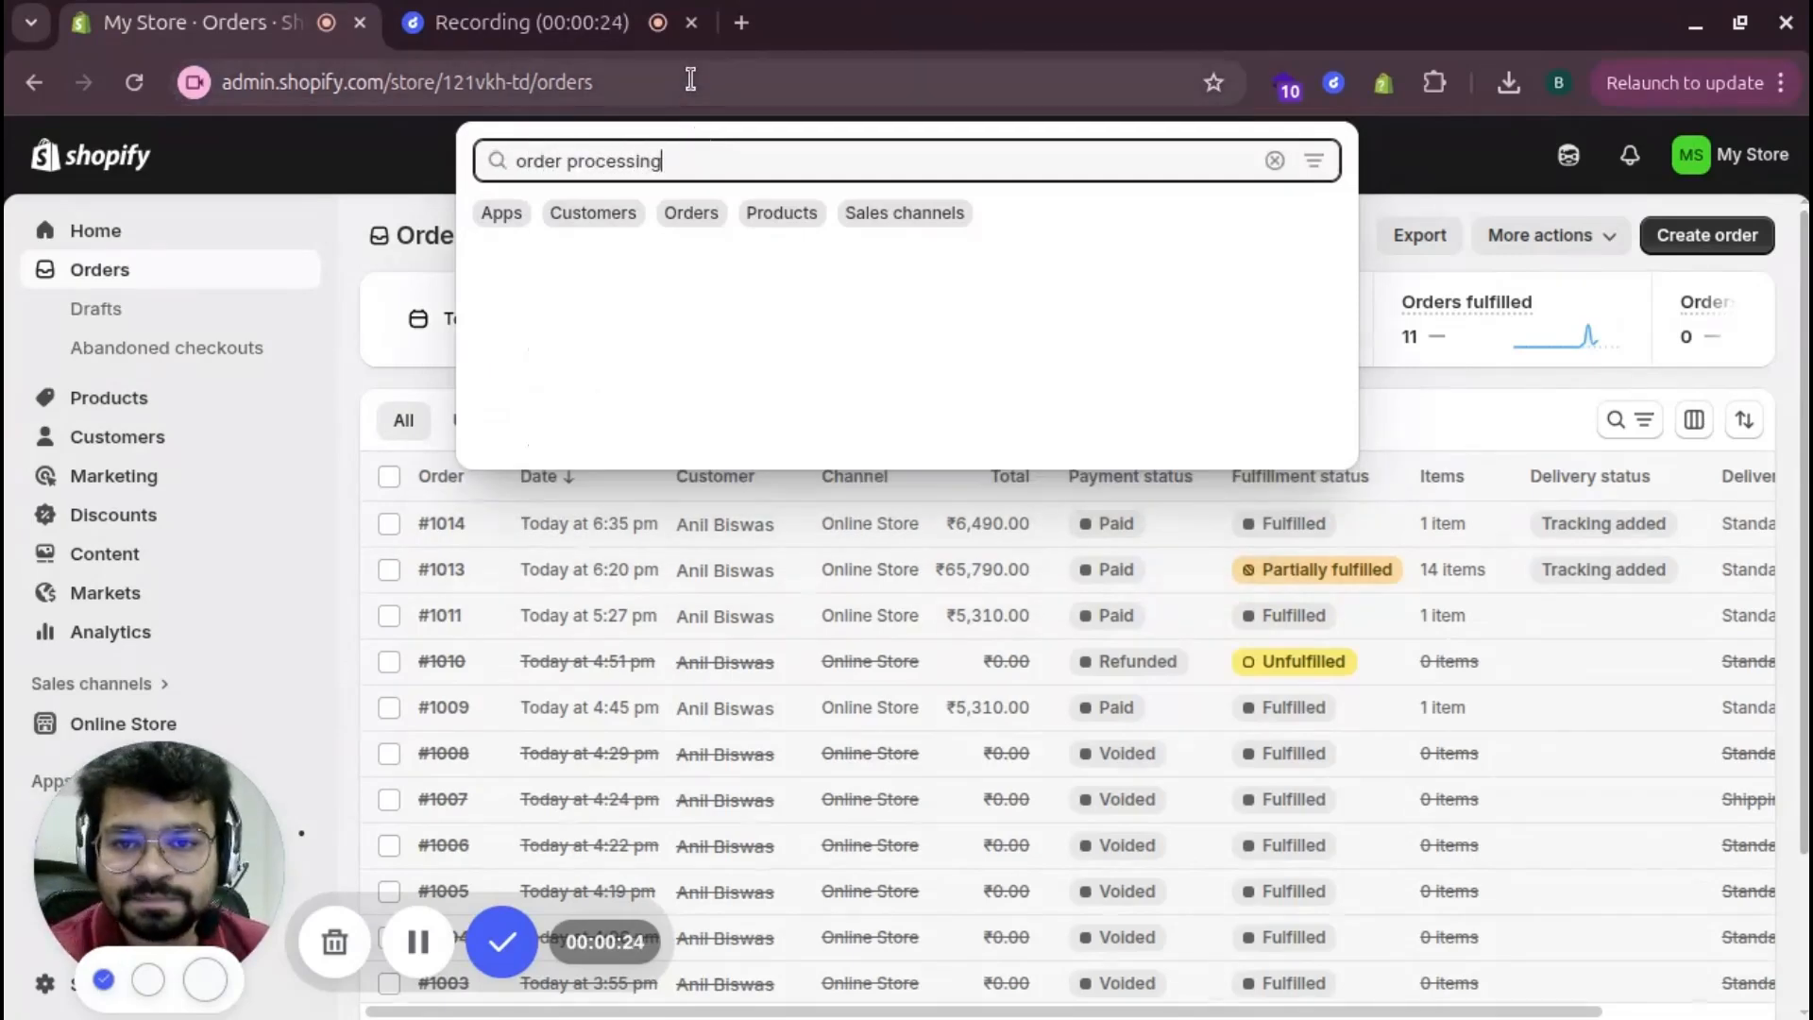
click(699, 269)
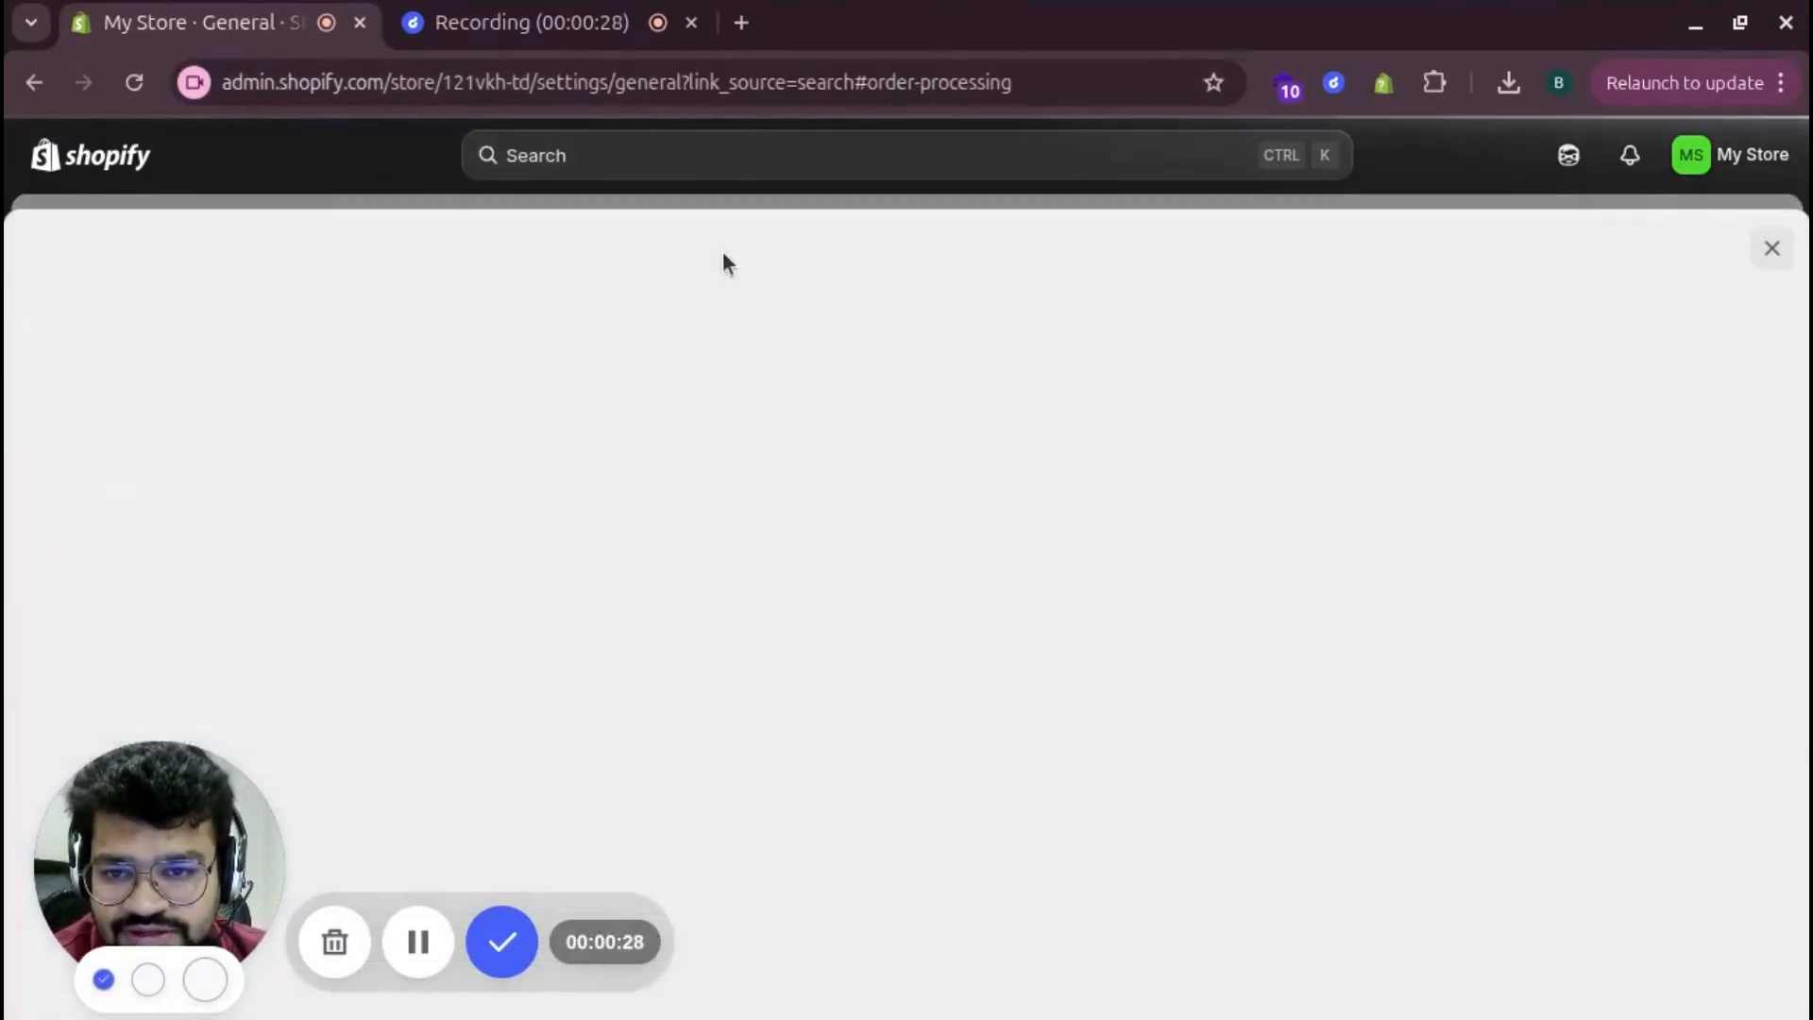
Select automatically fulfilling the order's line items once orders are paid
scroll(722, 251, up, 6)
scroll(723, 252, up, 5)
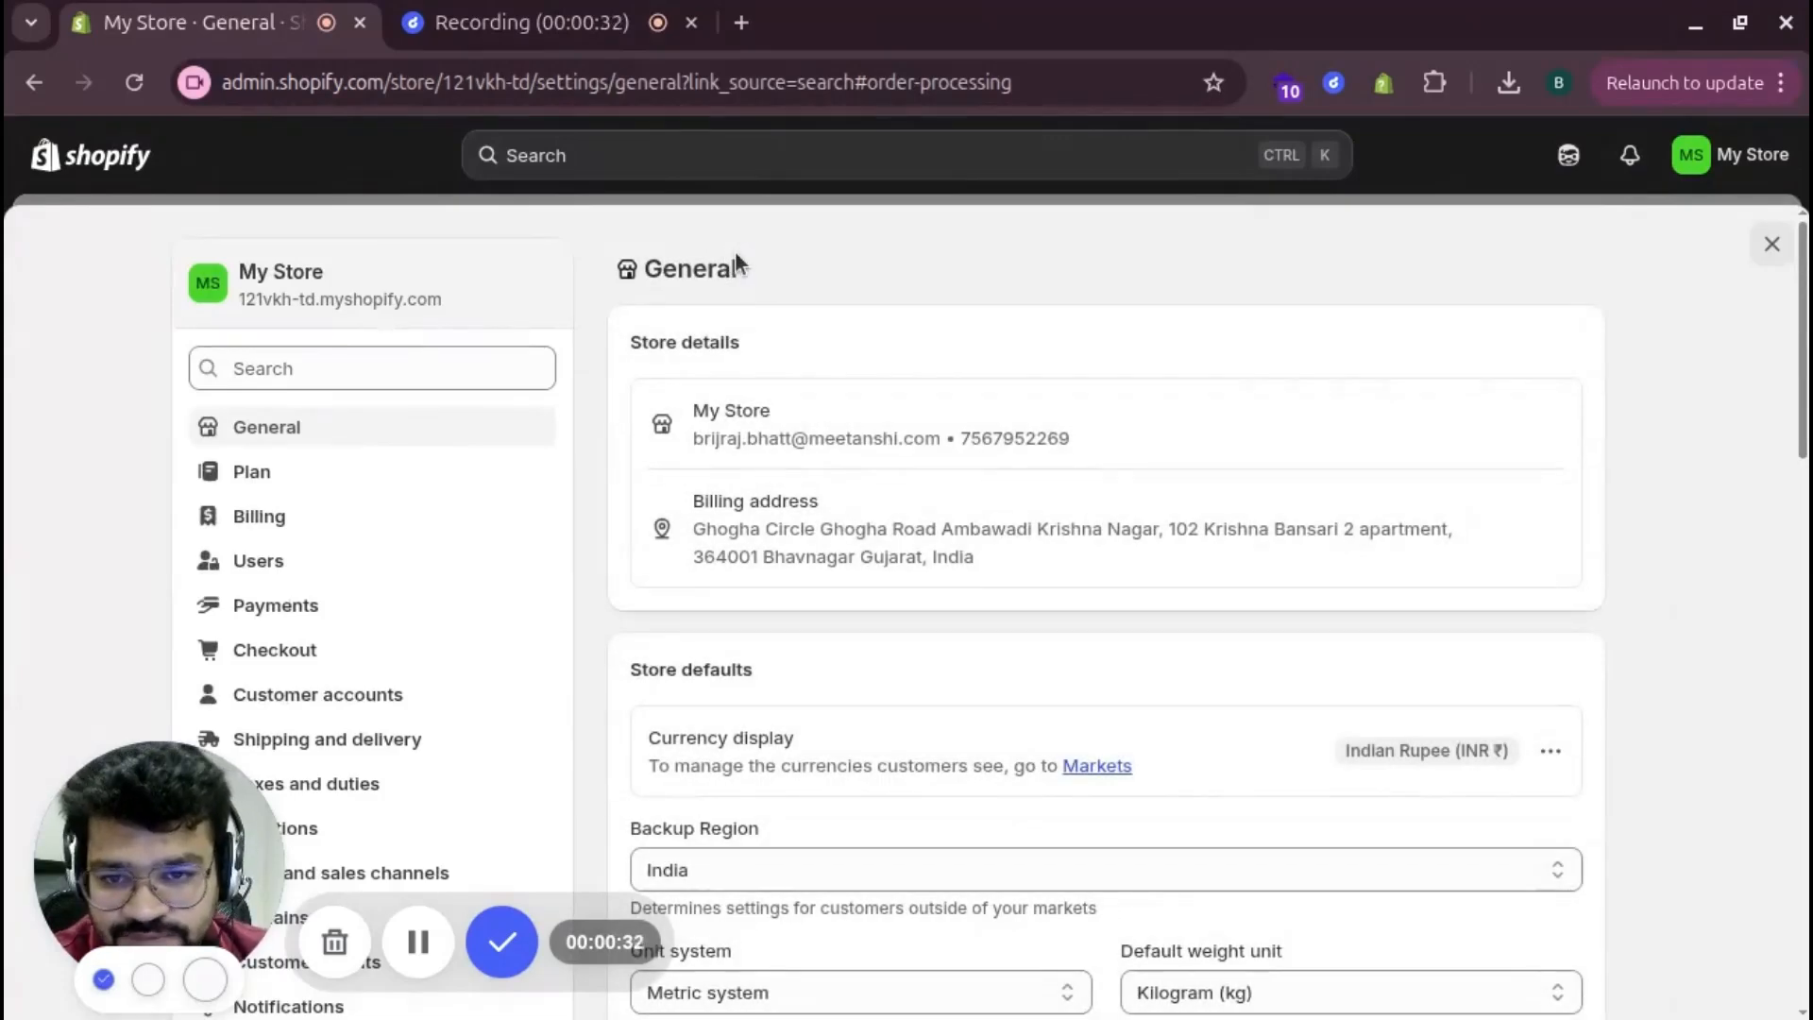
scroll(736, 251, down, 12)
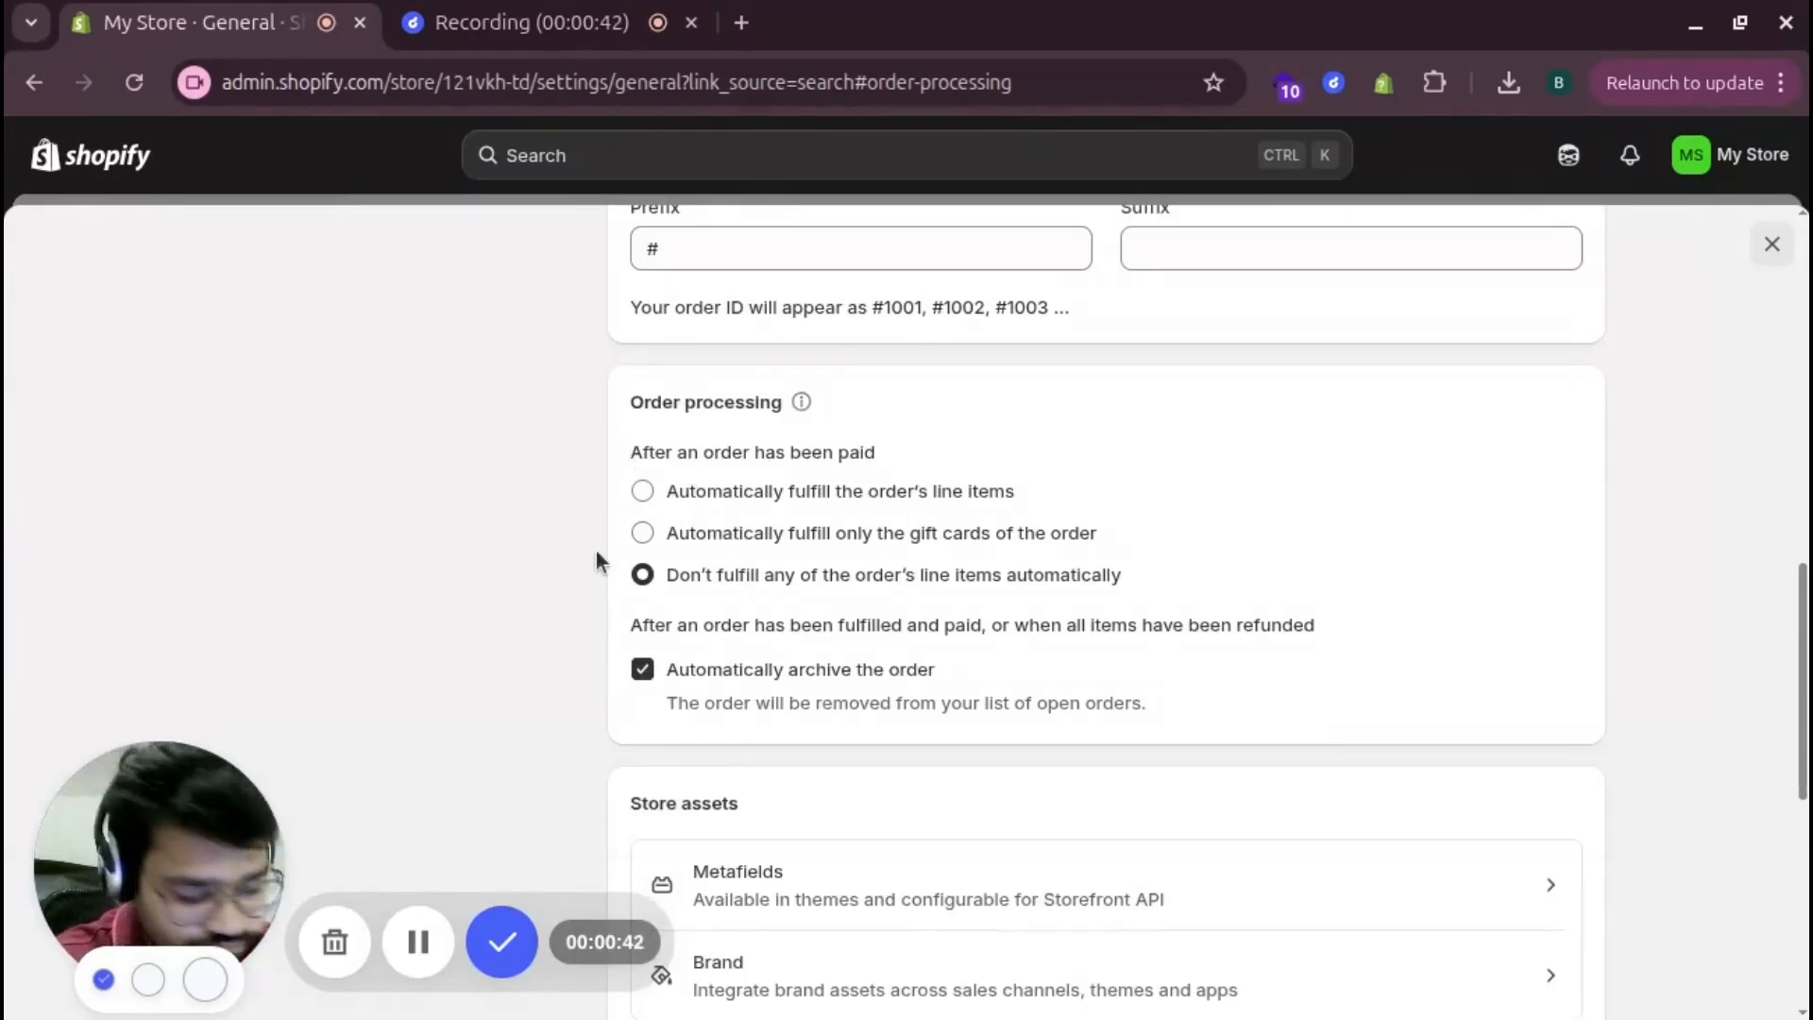
click(643, 492)
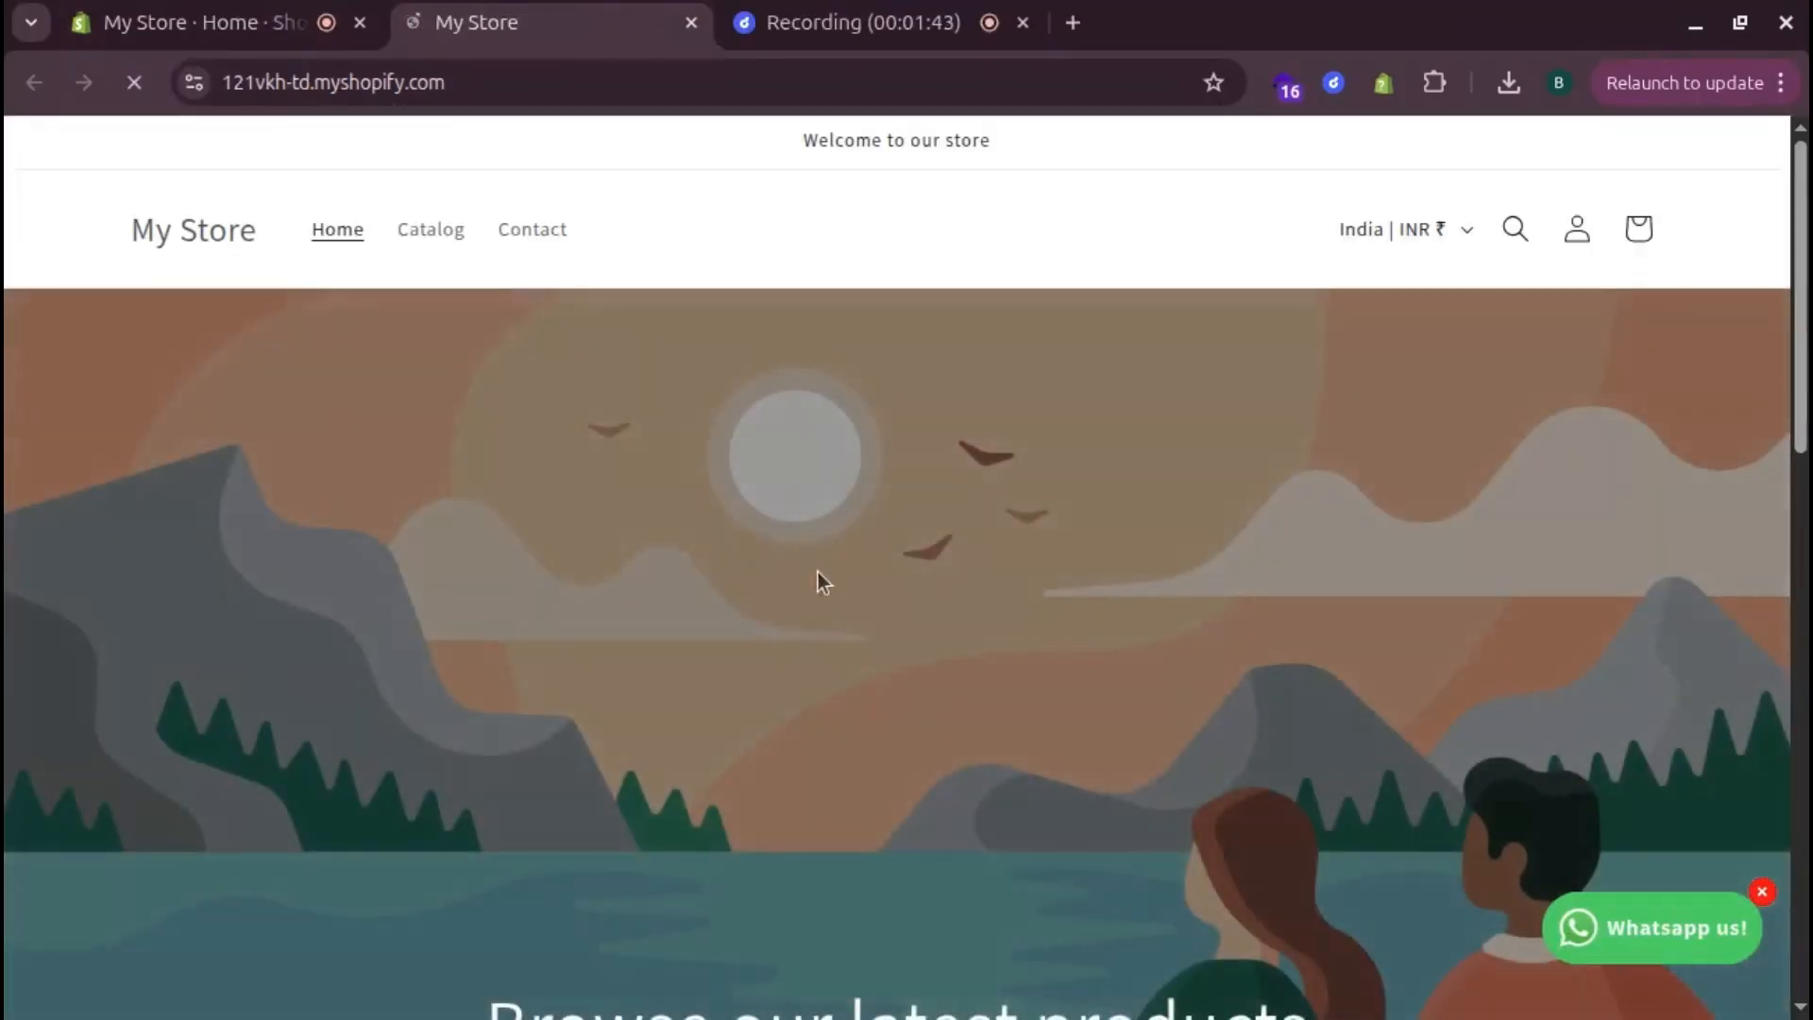
Buy one Lewis Jeans with the test card for ₹5,310.00, then return to the admin
scroll(820, 576, down, 8)
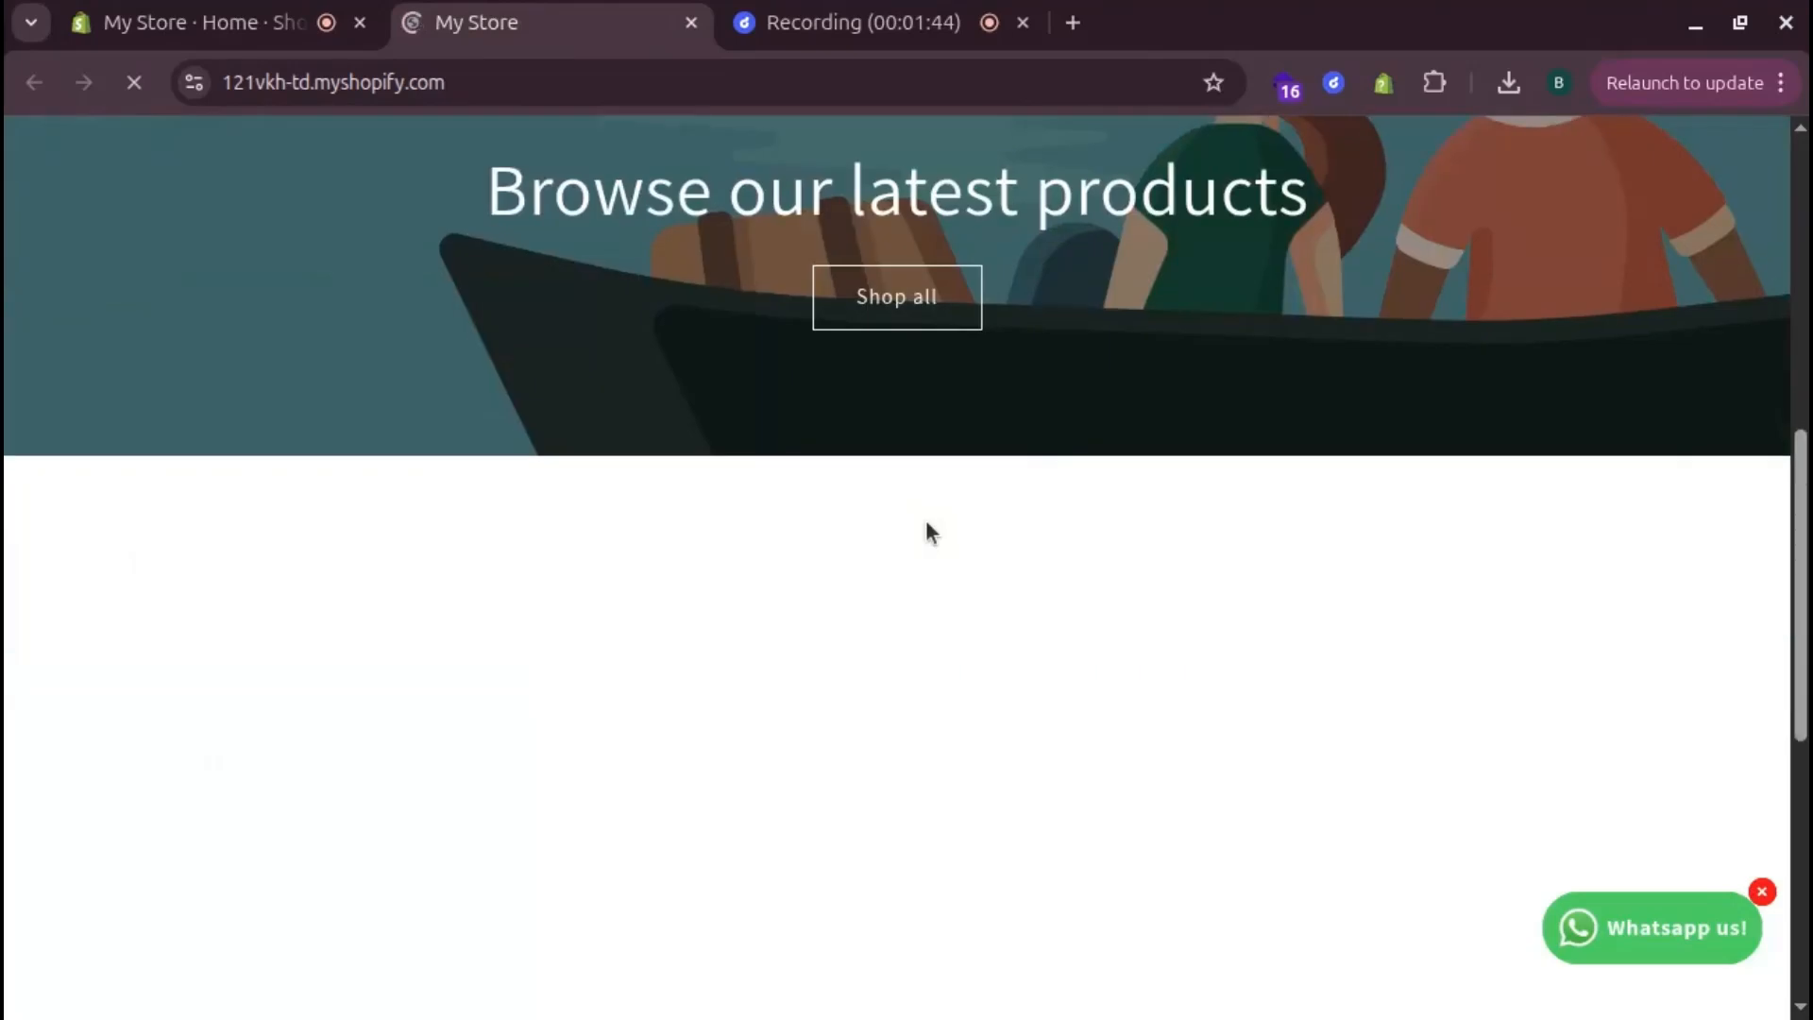
scroll(925, 529, down, 7)
scroll(926, 519, up, 3)
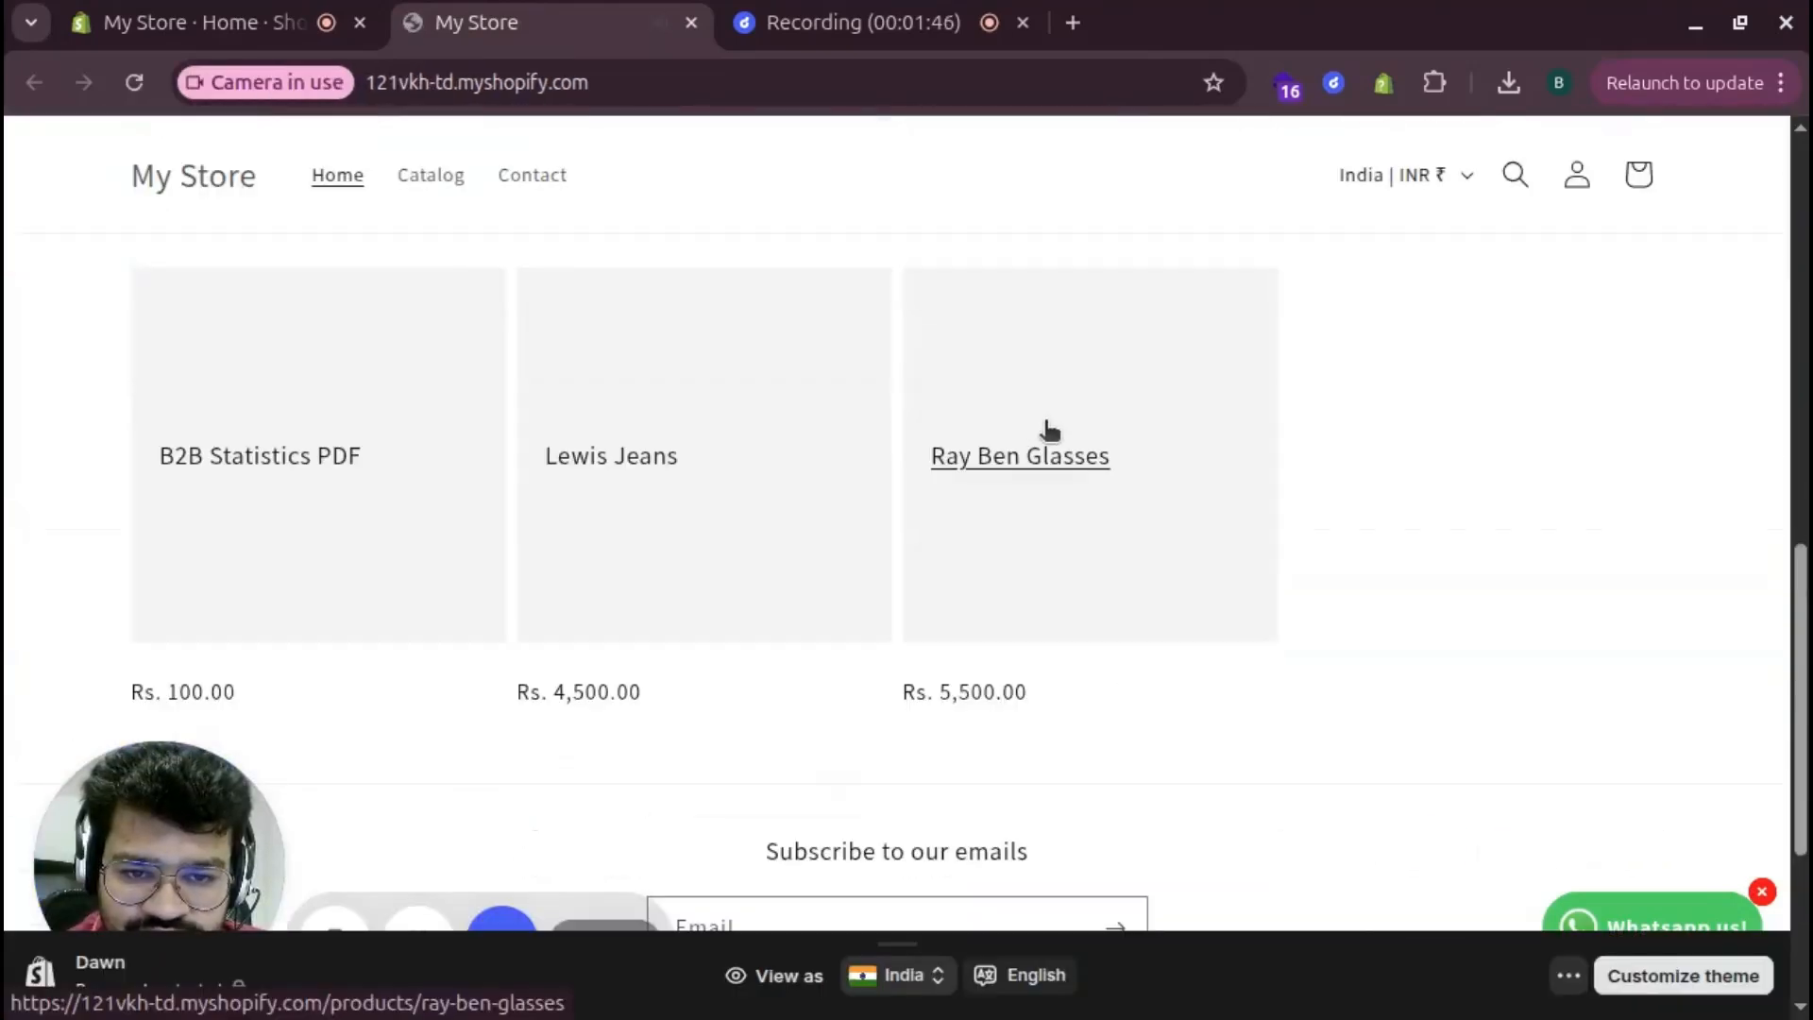
click(612, 459)
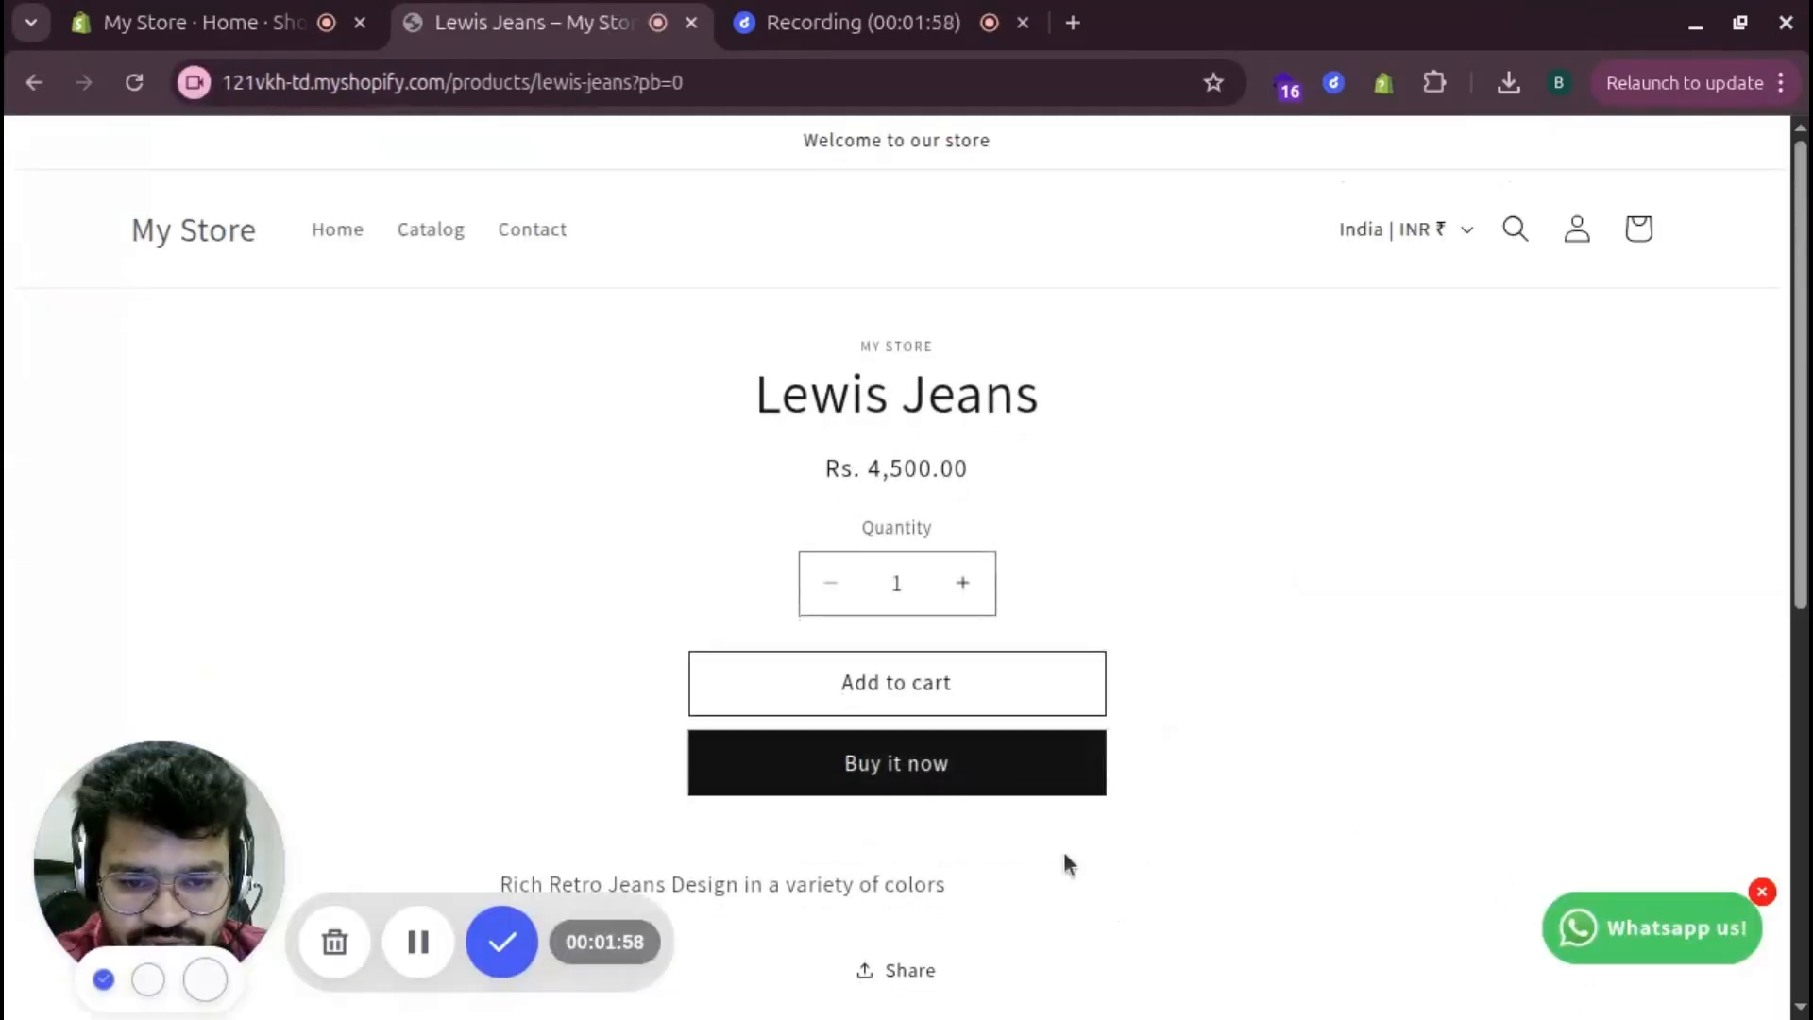
click(891, 763)
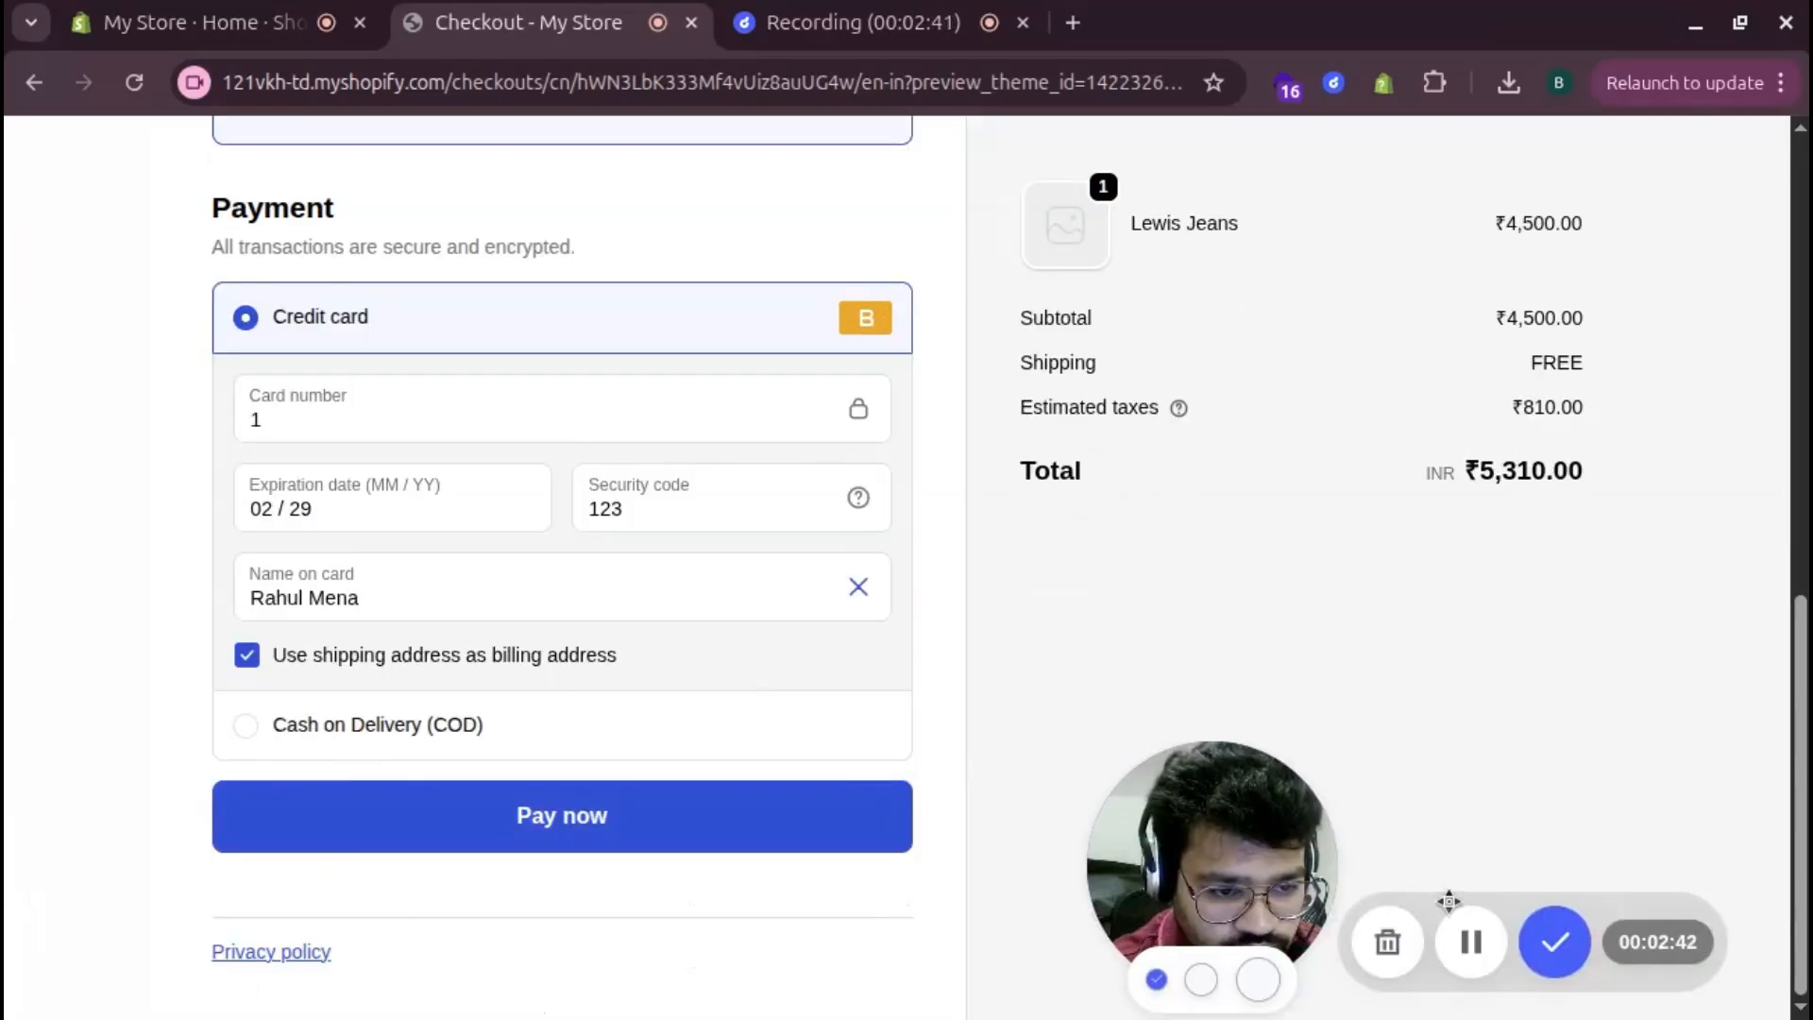
click(536, 831)
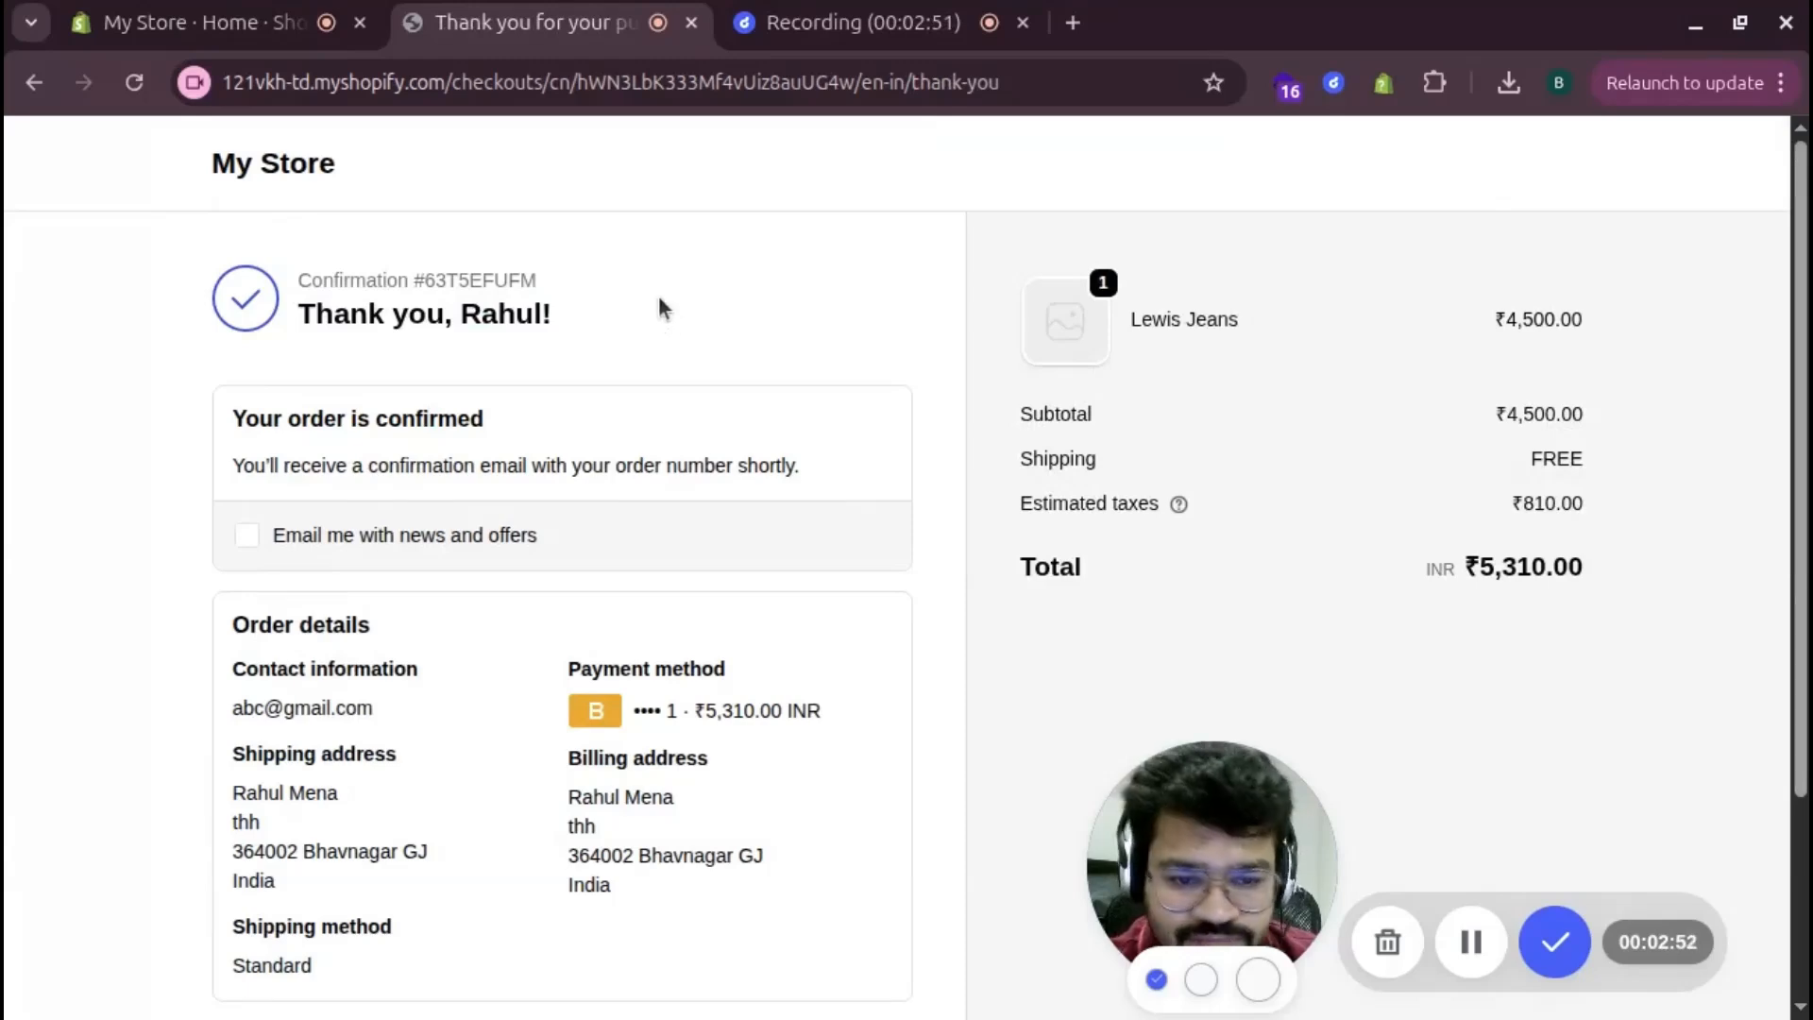
click(231, 26)
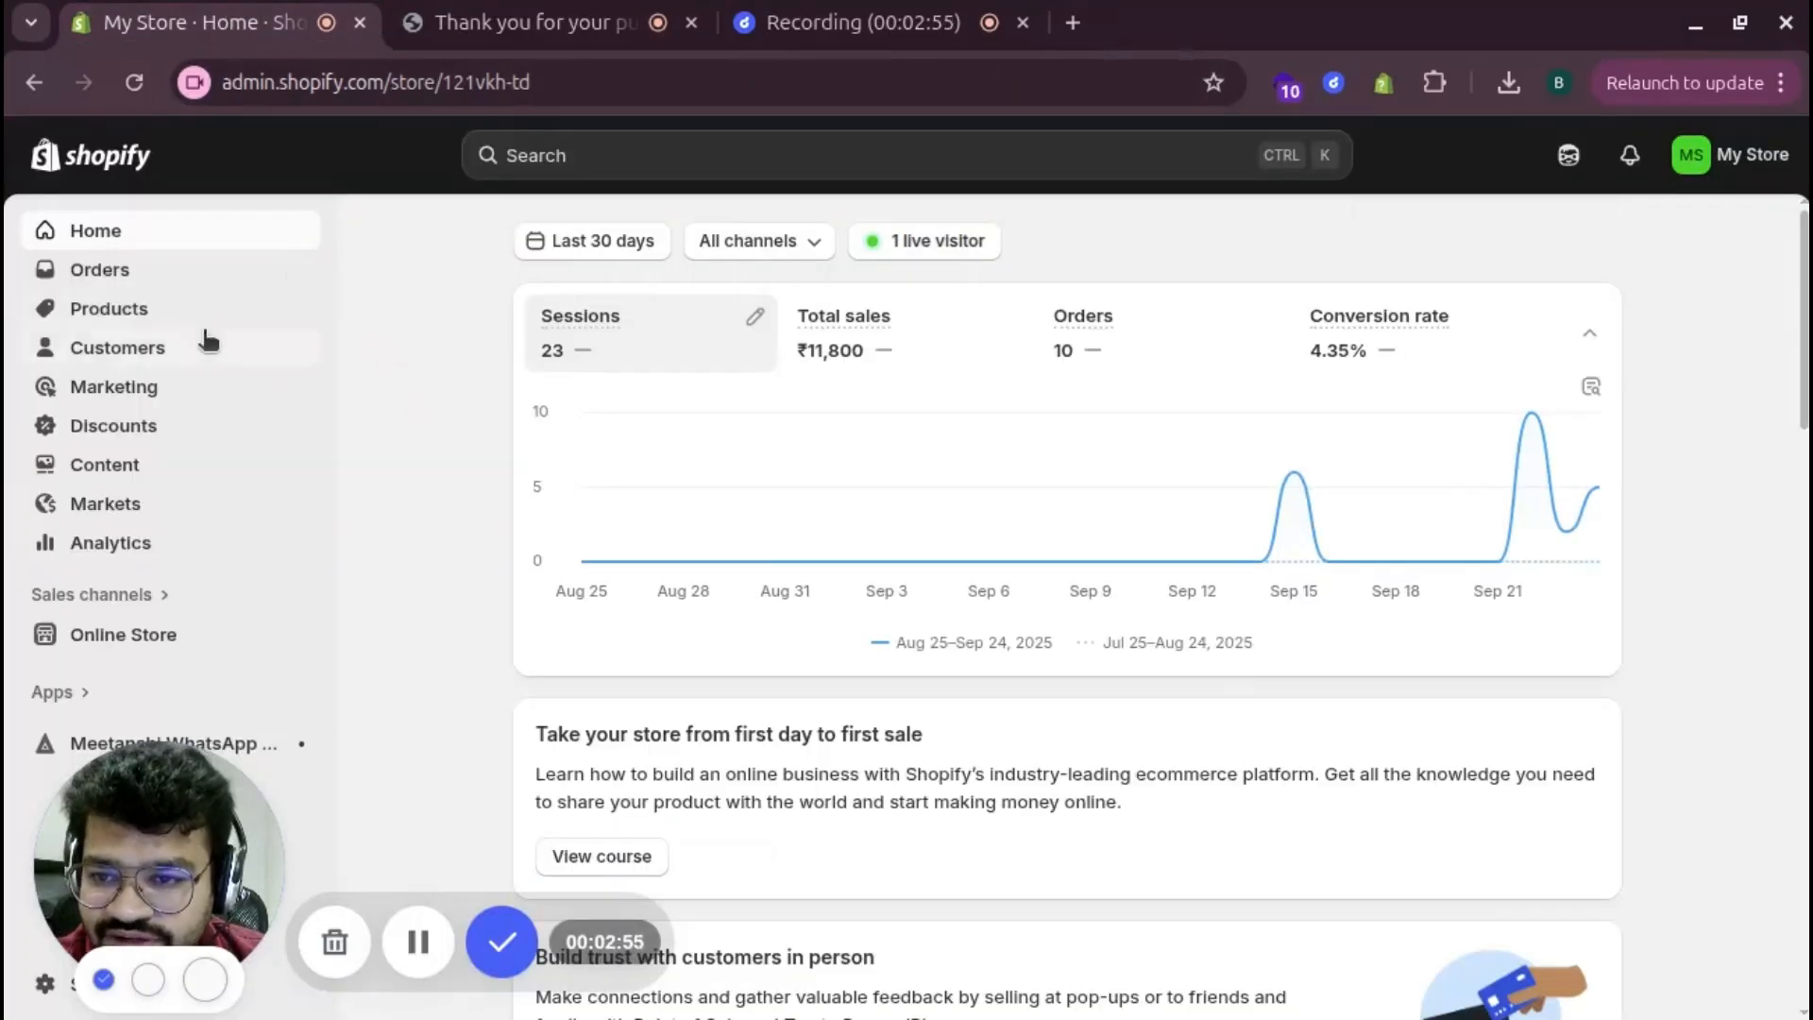
Go to Orders, then scroll General settings down to Order processing
click(102, 273)
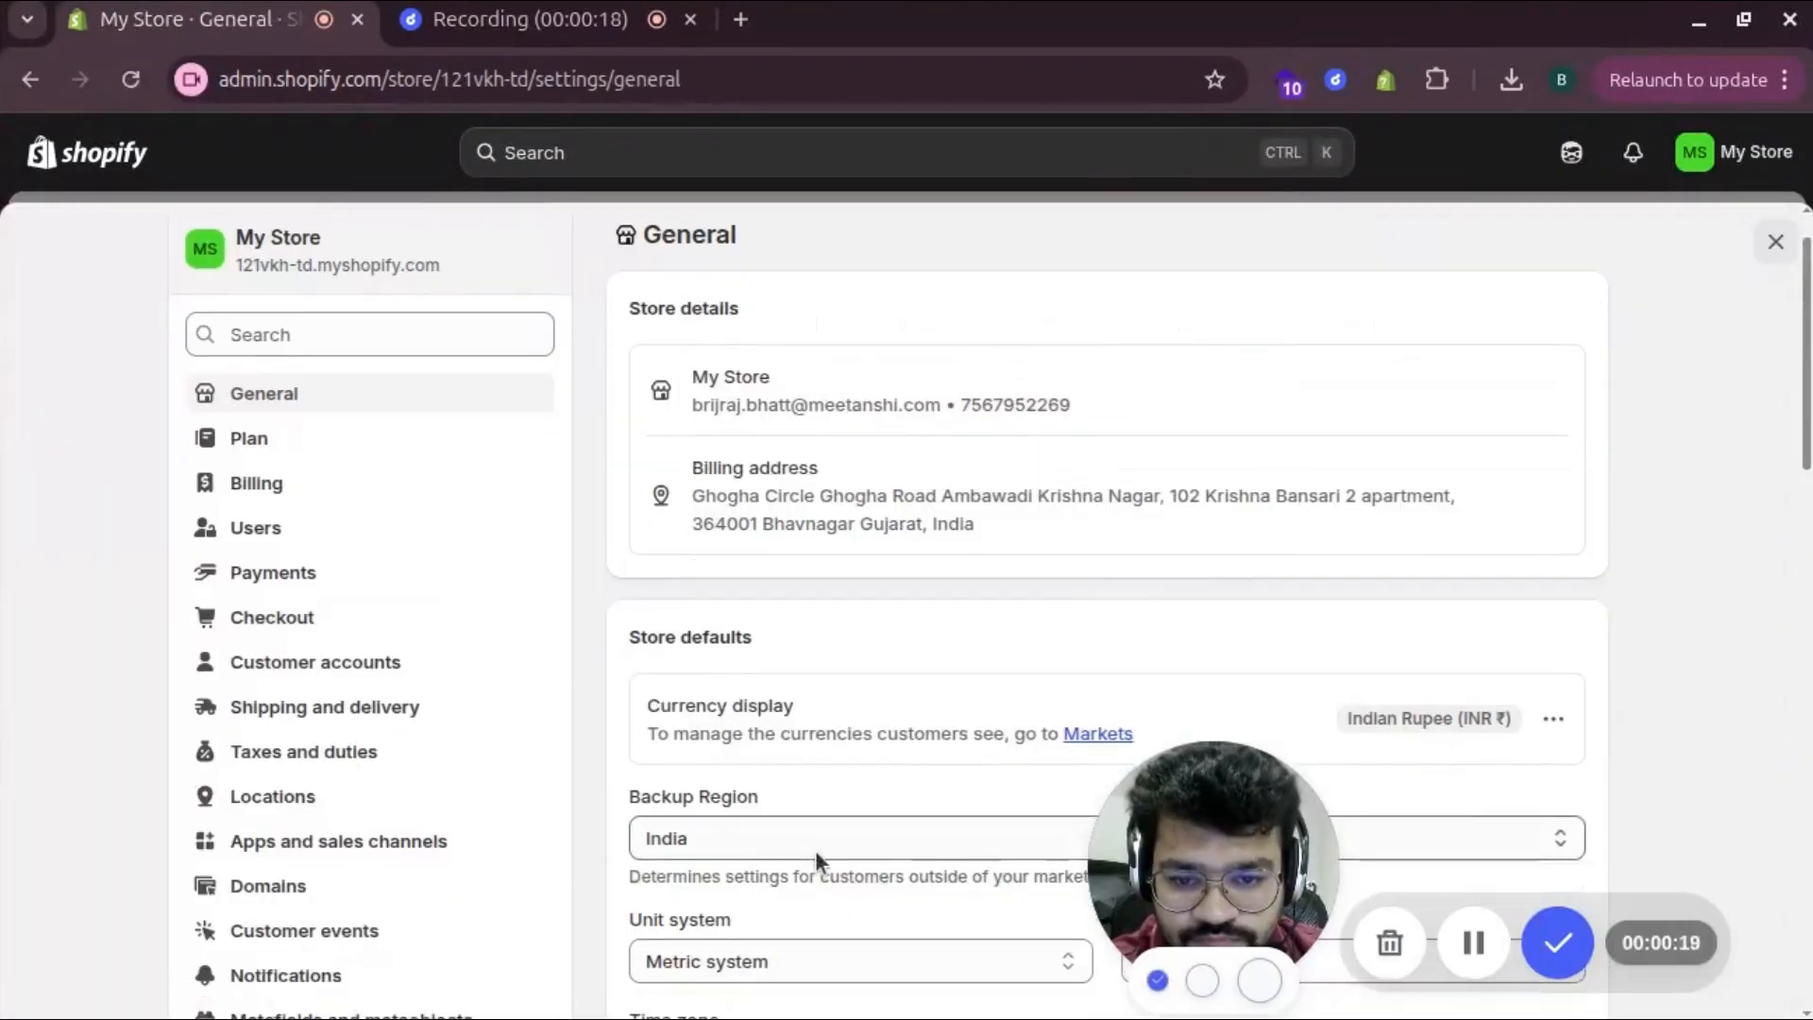
scroll(818, 803, down, 10)
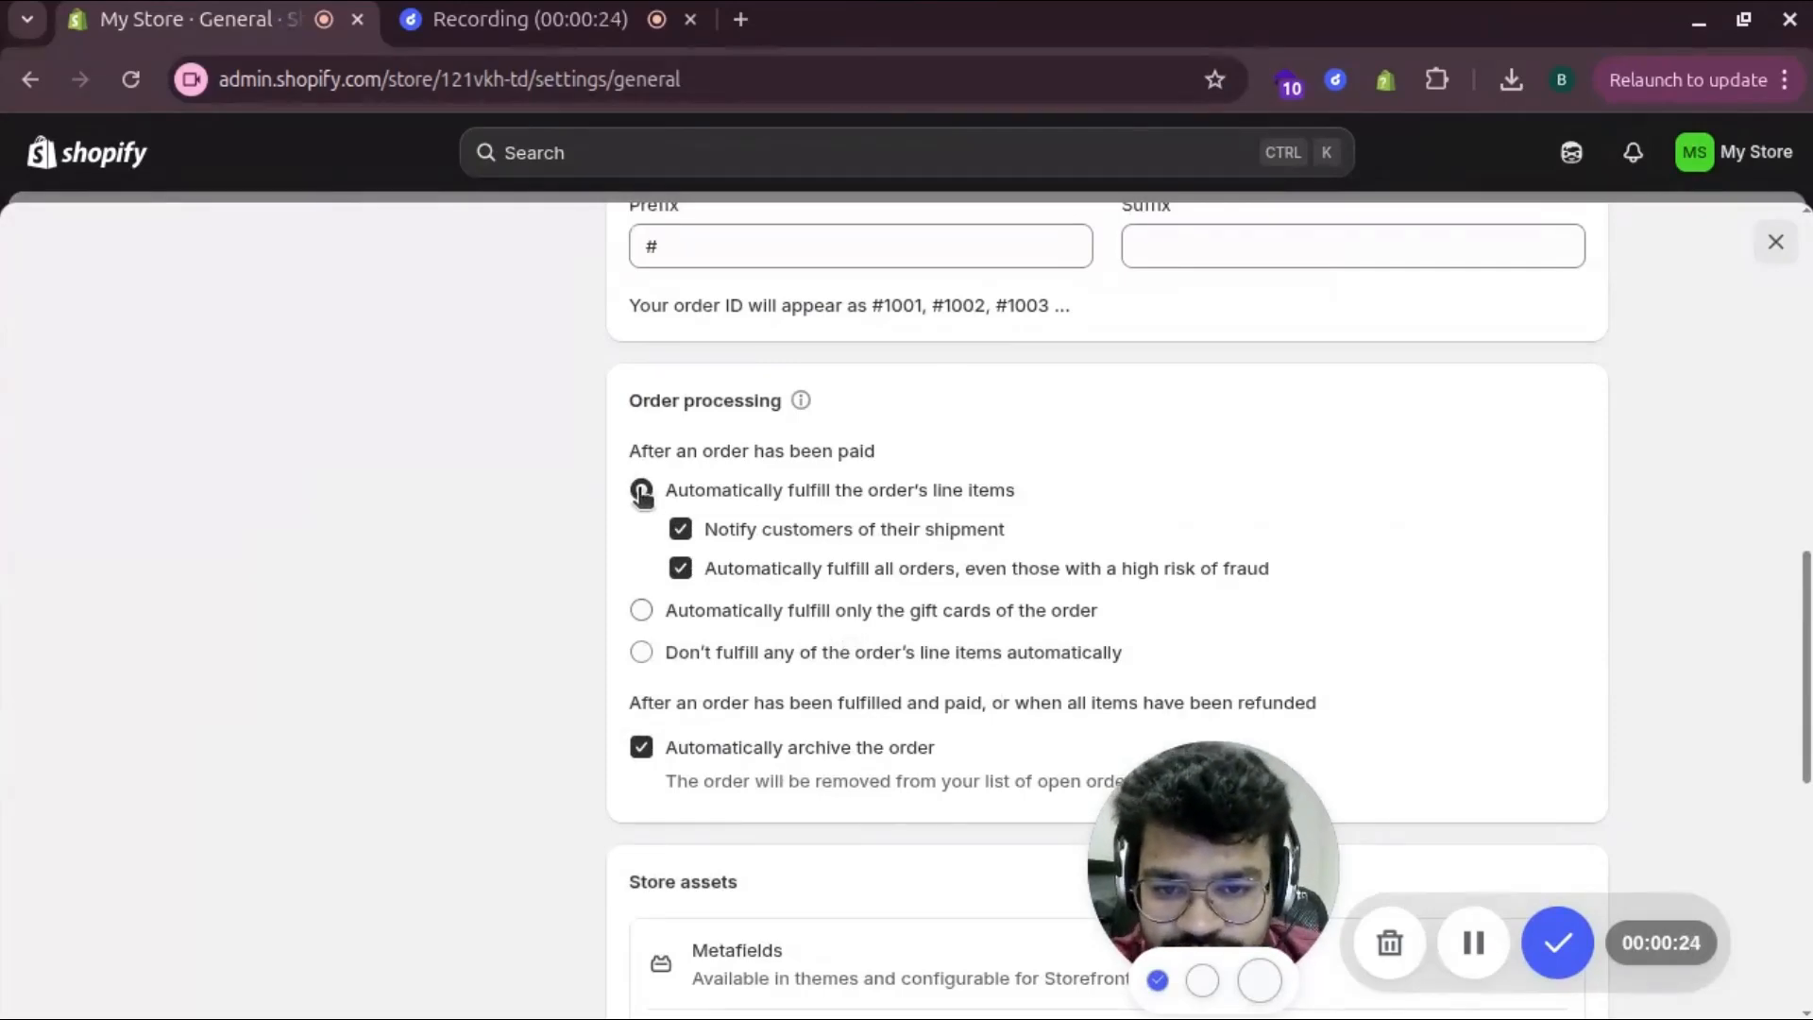
Save 'Don't fulfill any of the order's line items automatically' and return to the dashboard
click(641, 654)
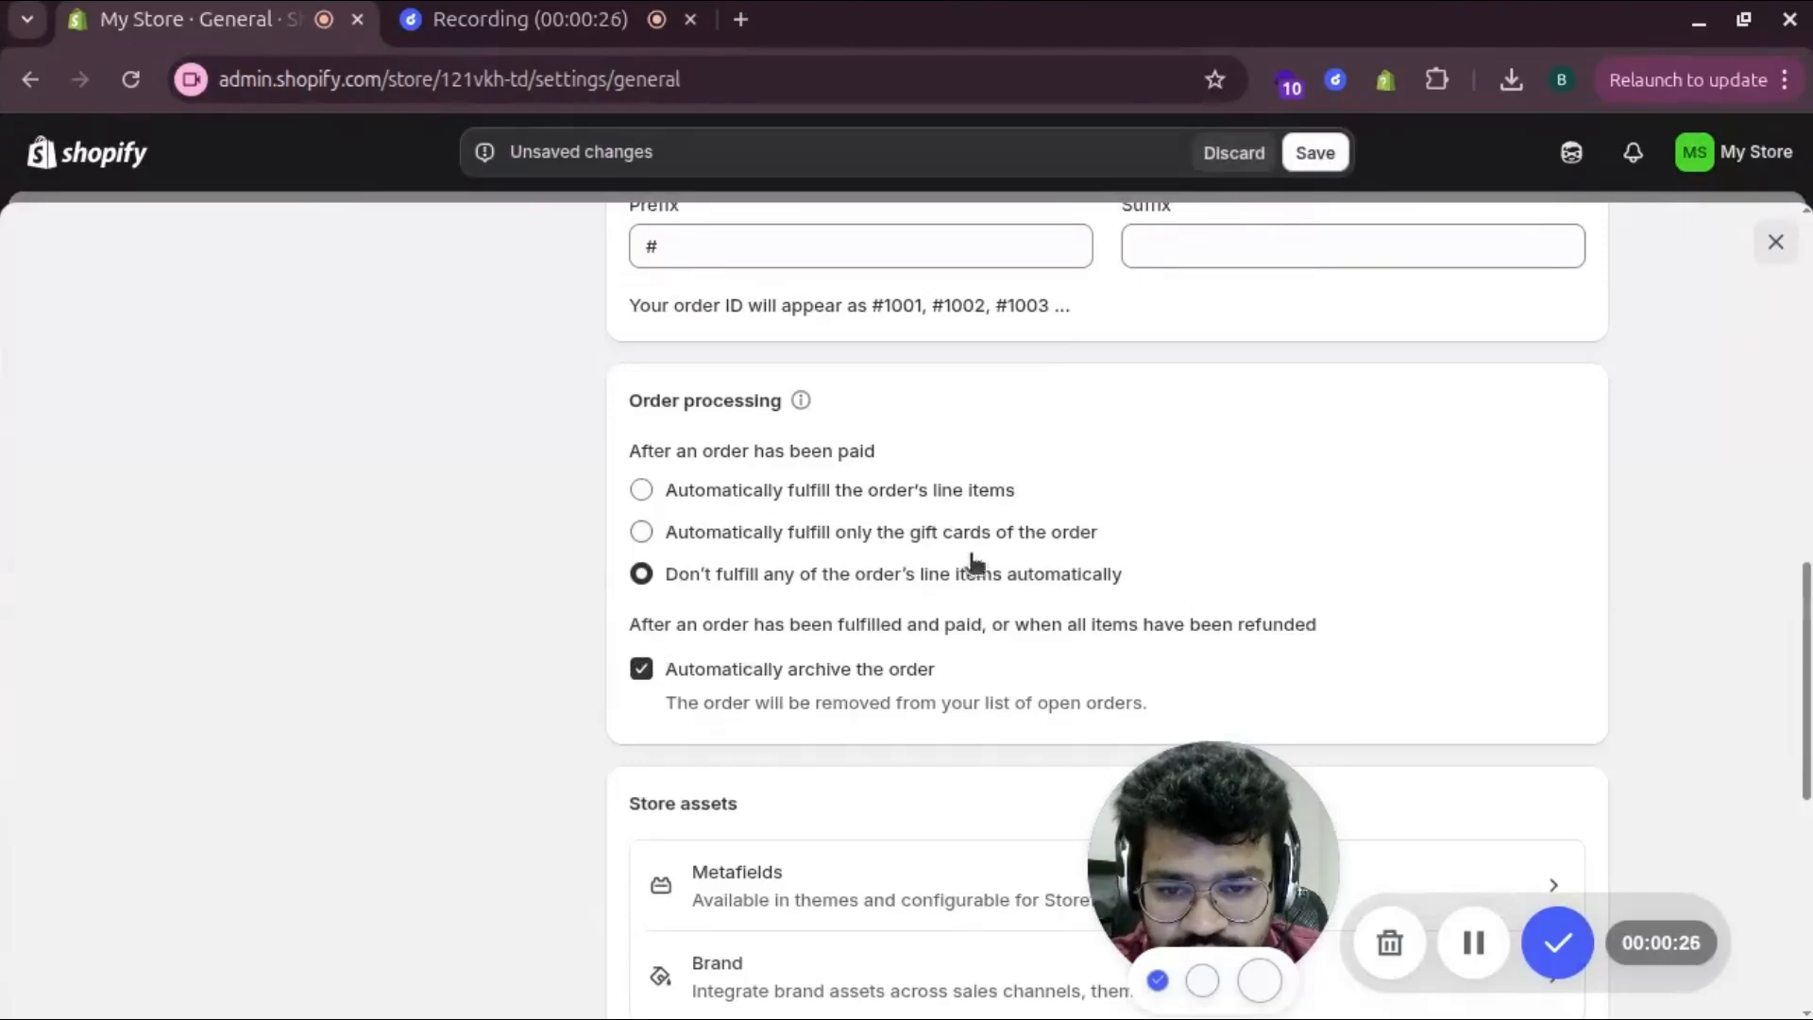
click(1336, 158)
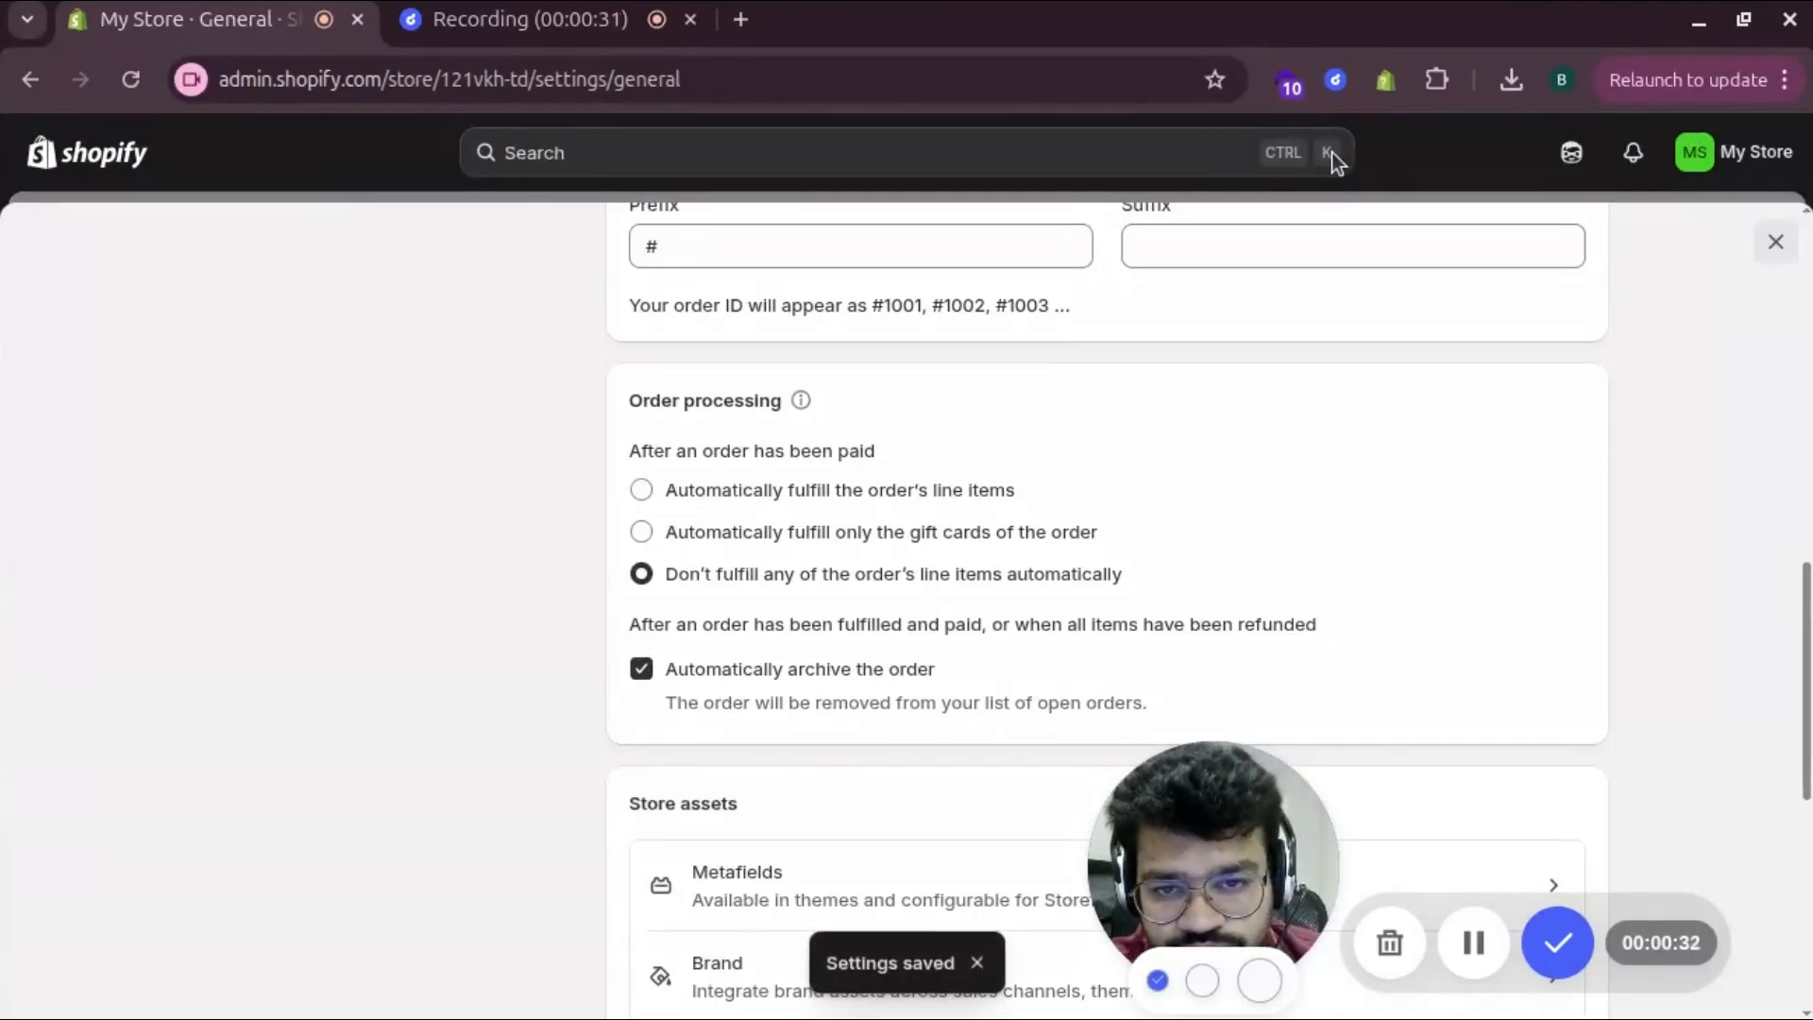
scroll(472, 505, up, 8)
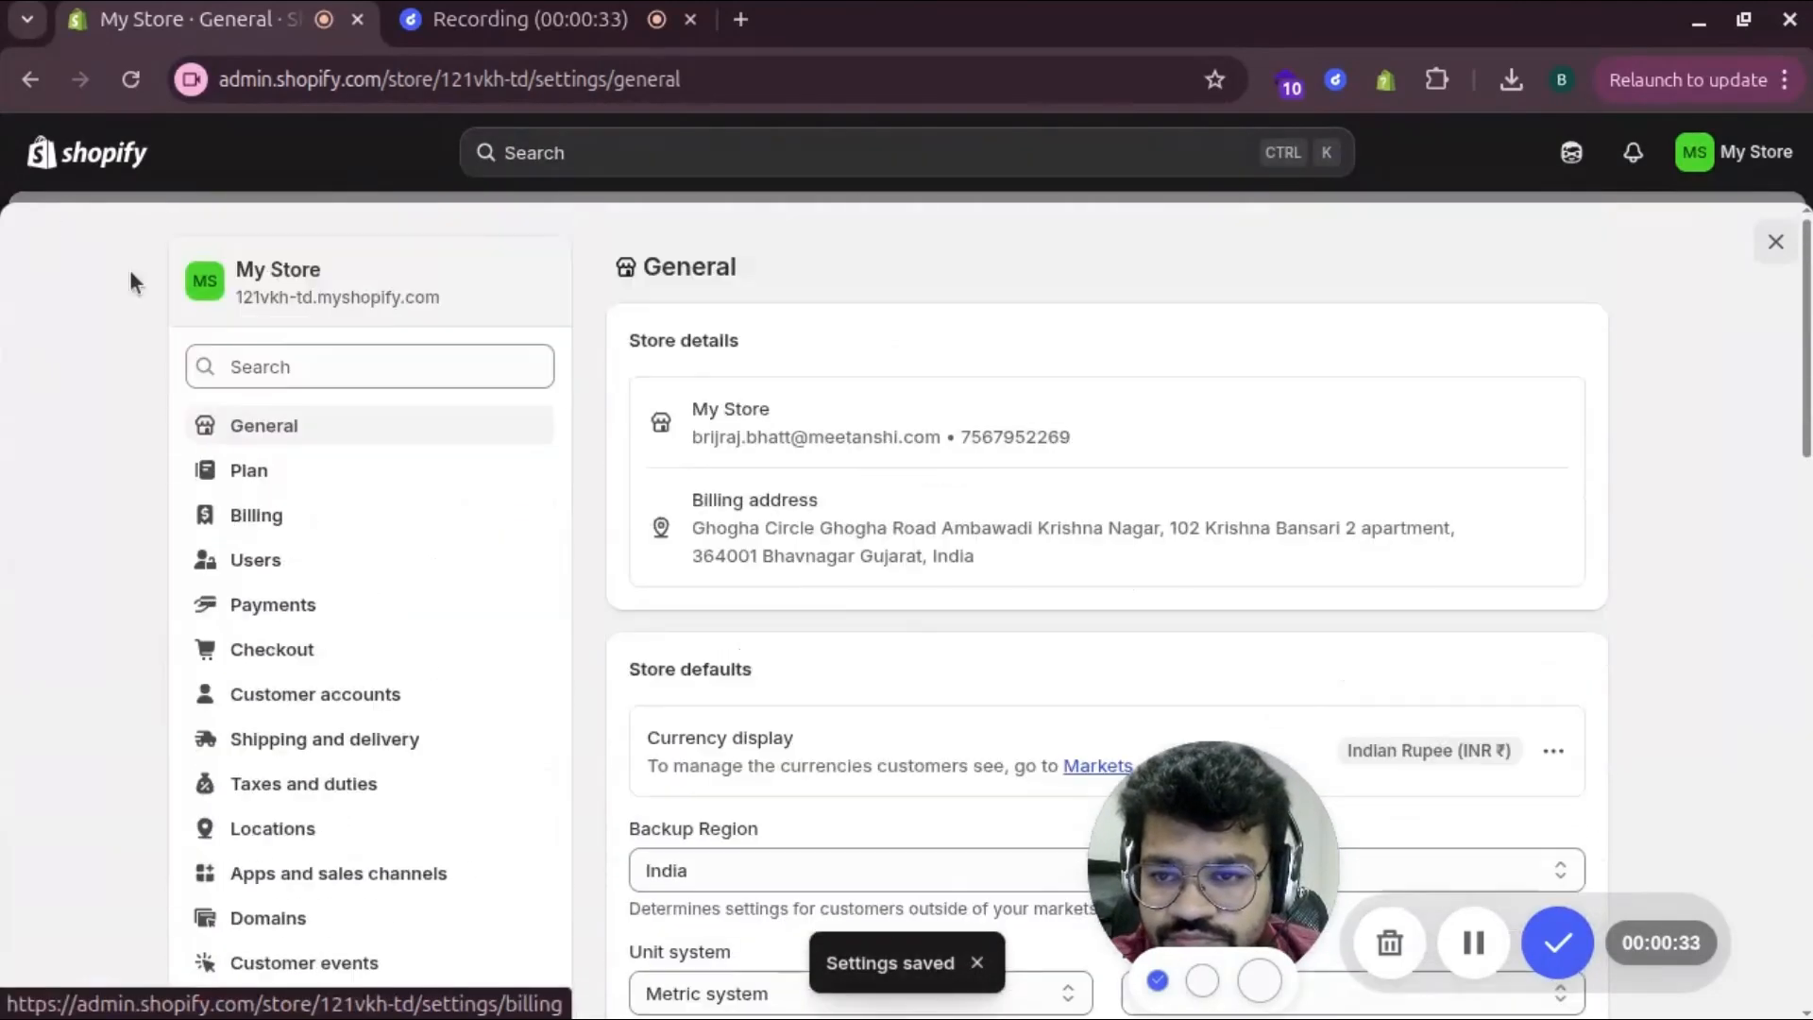
scroll(335, 709, down, 1)
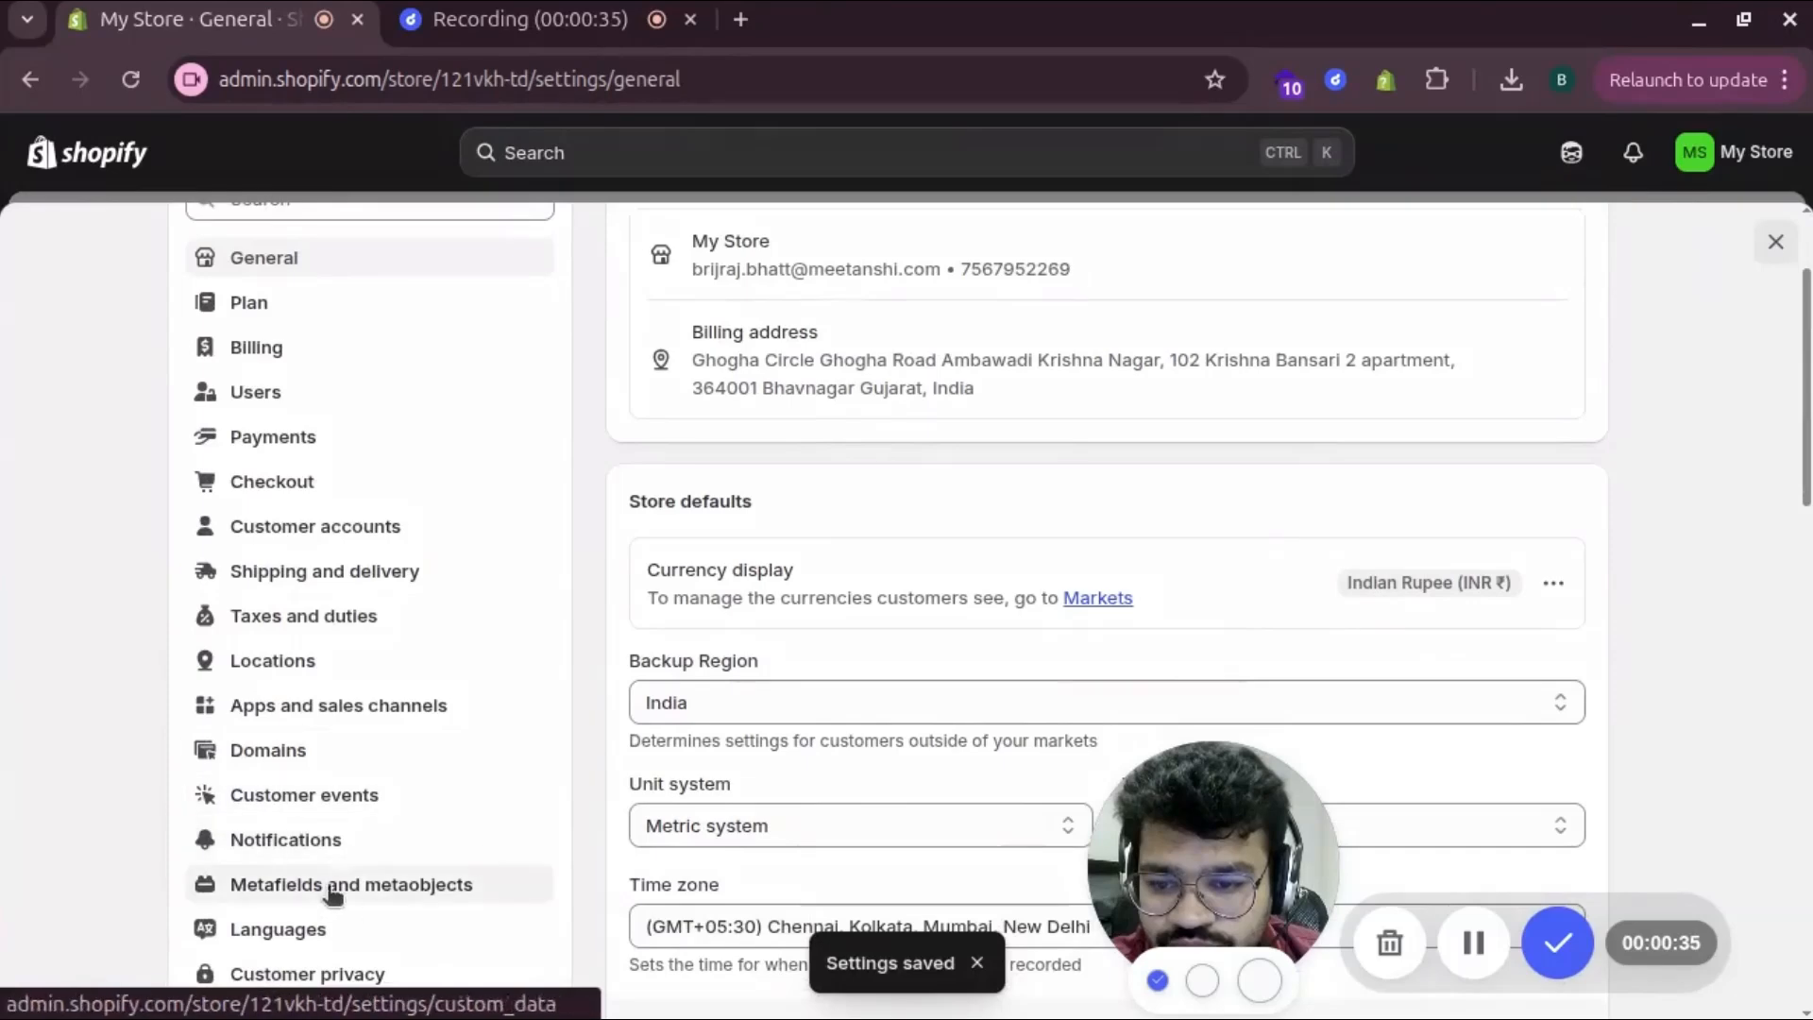
scroll(416, 378, up, 1)
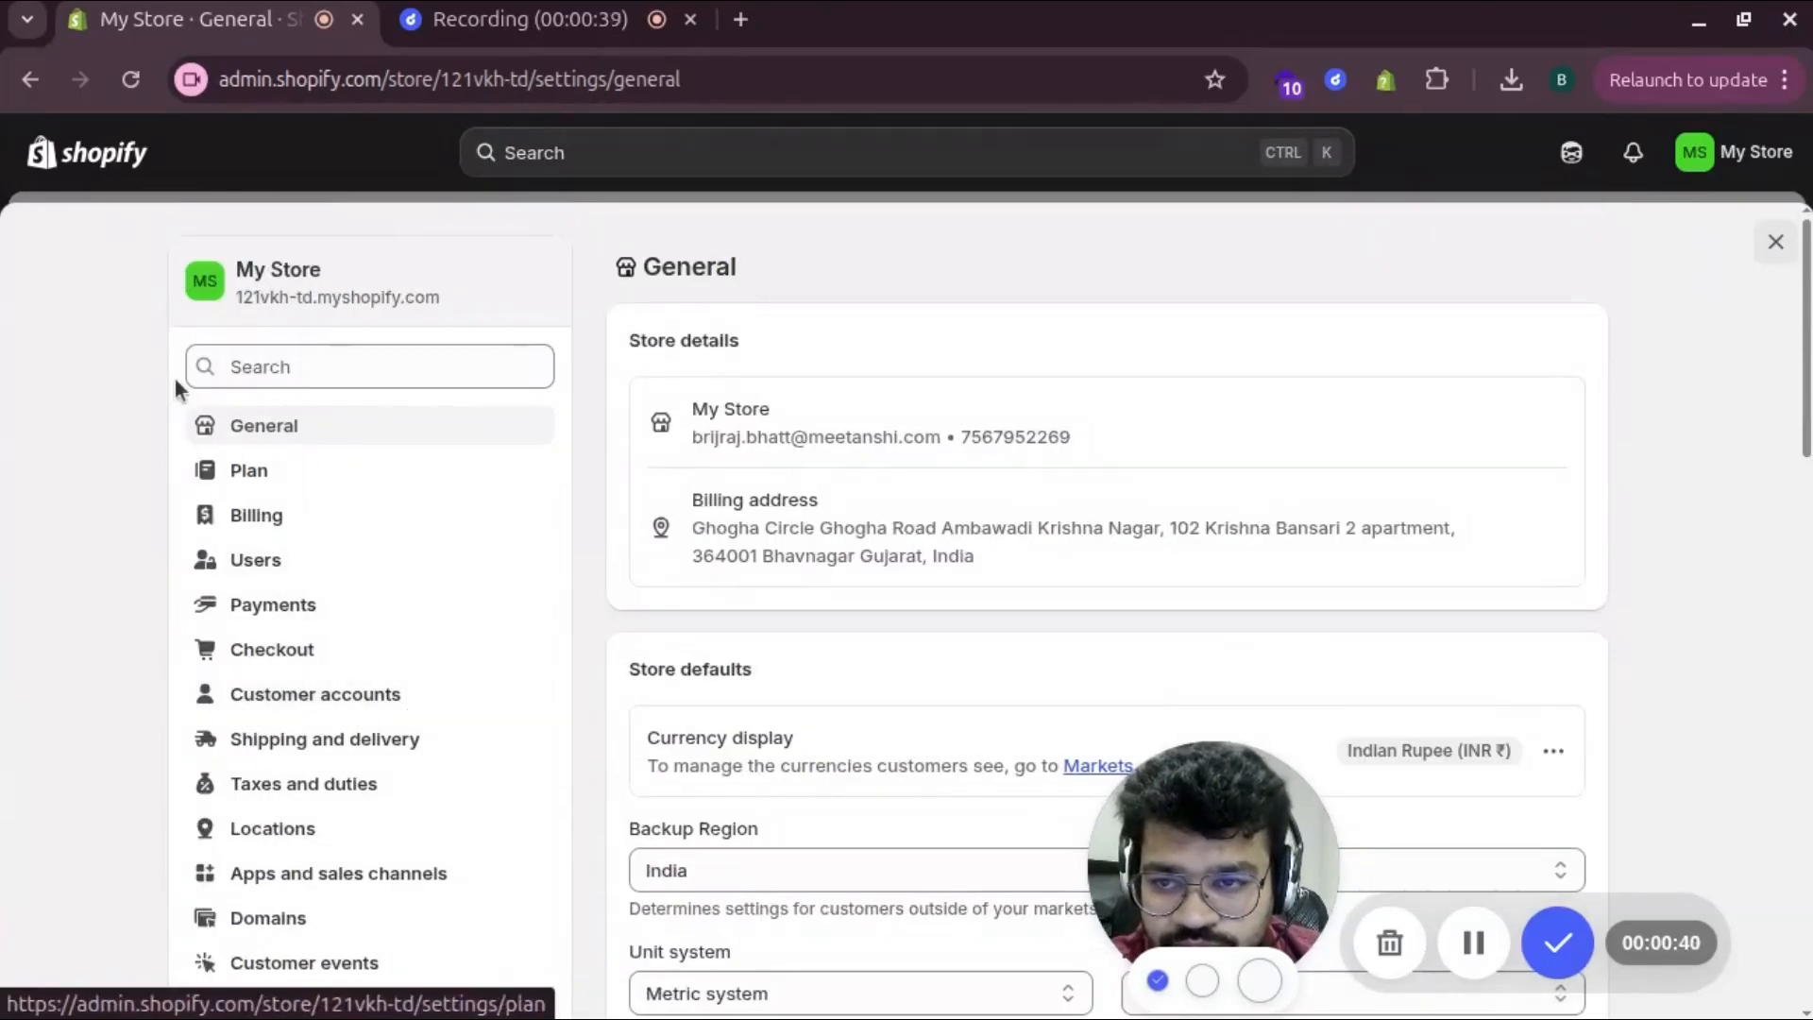
click(112, 155)
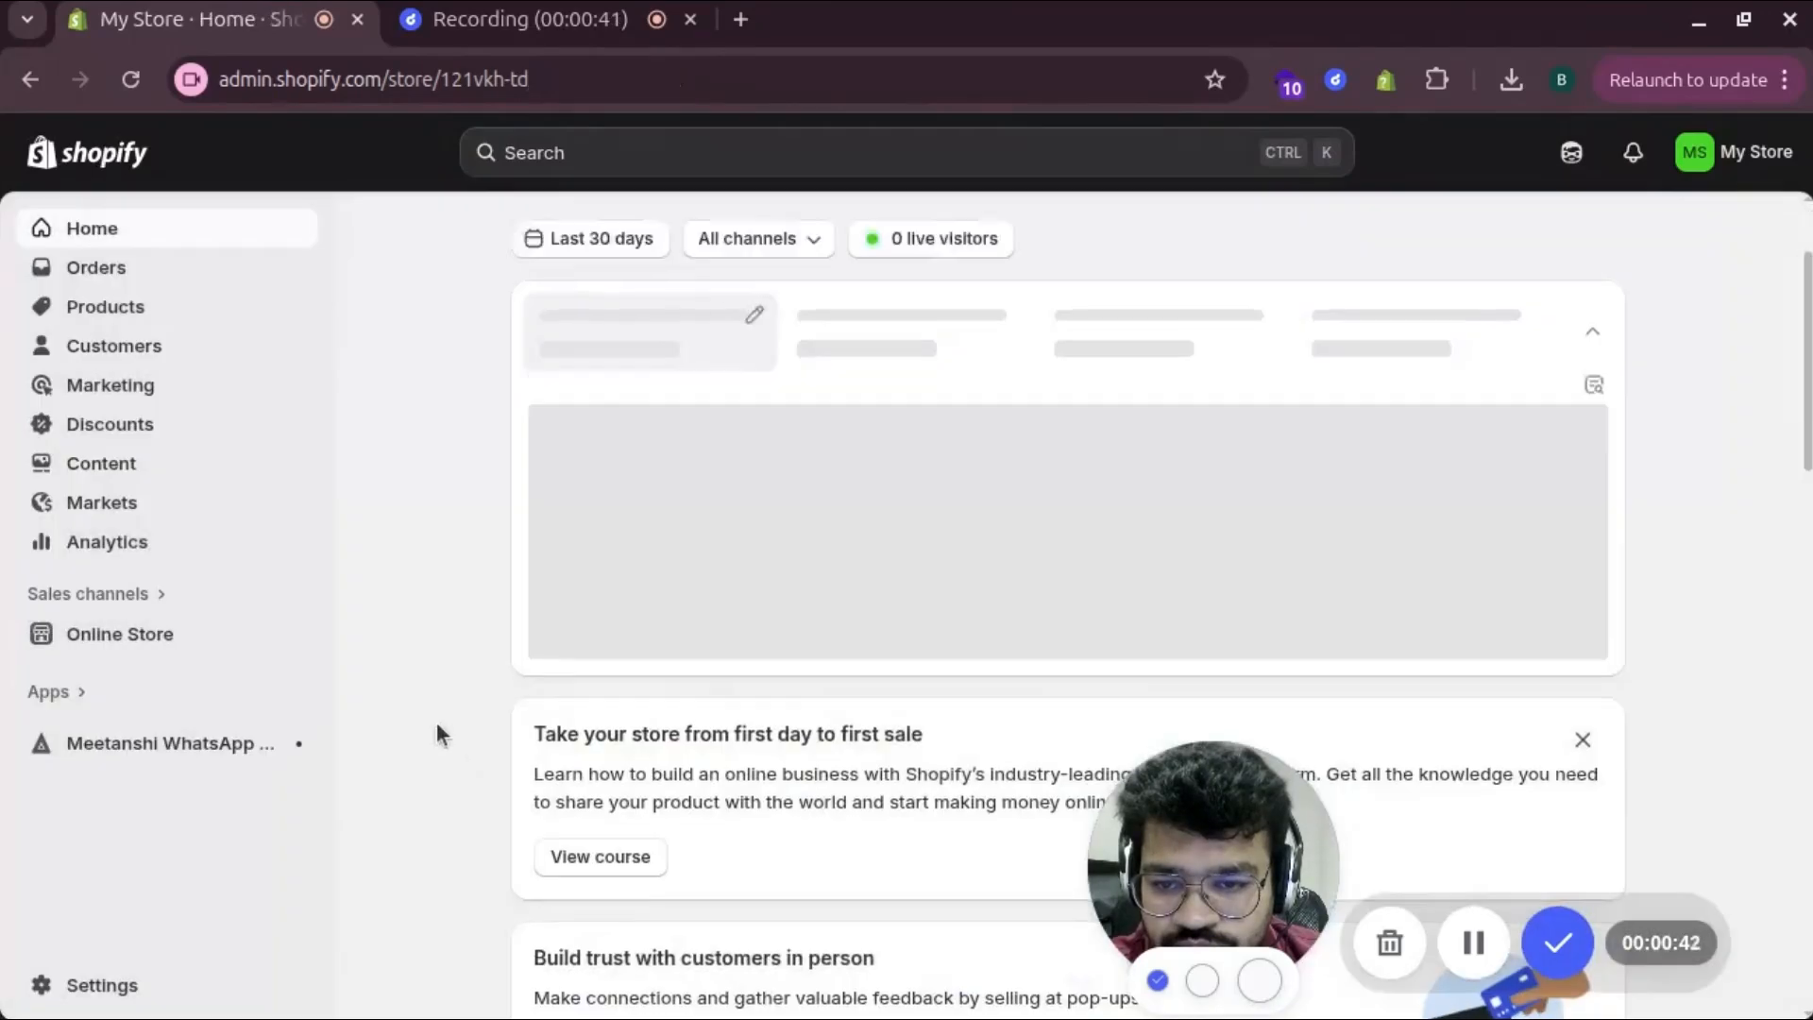
Open the online store and hide the storefront preview bar
scroll(436, 721, down, 2)
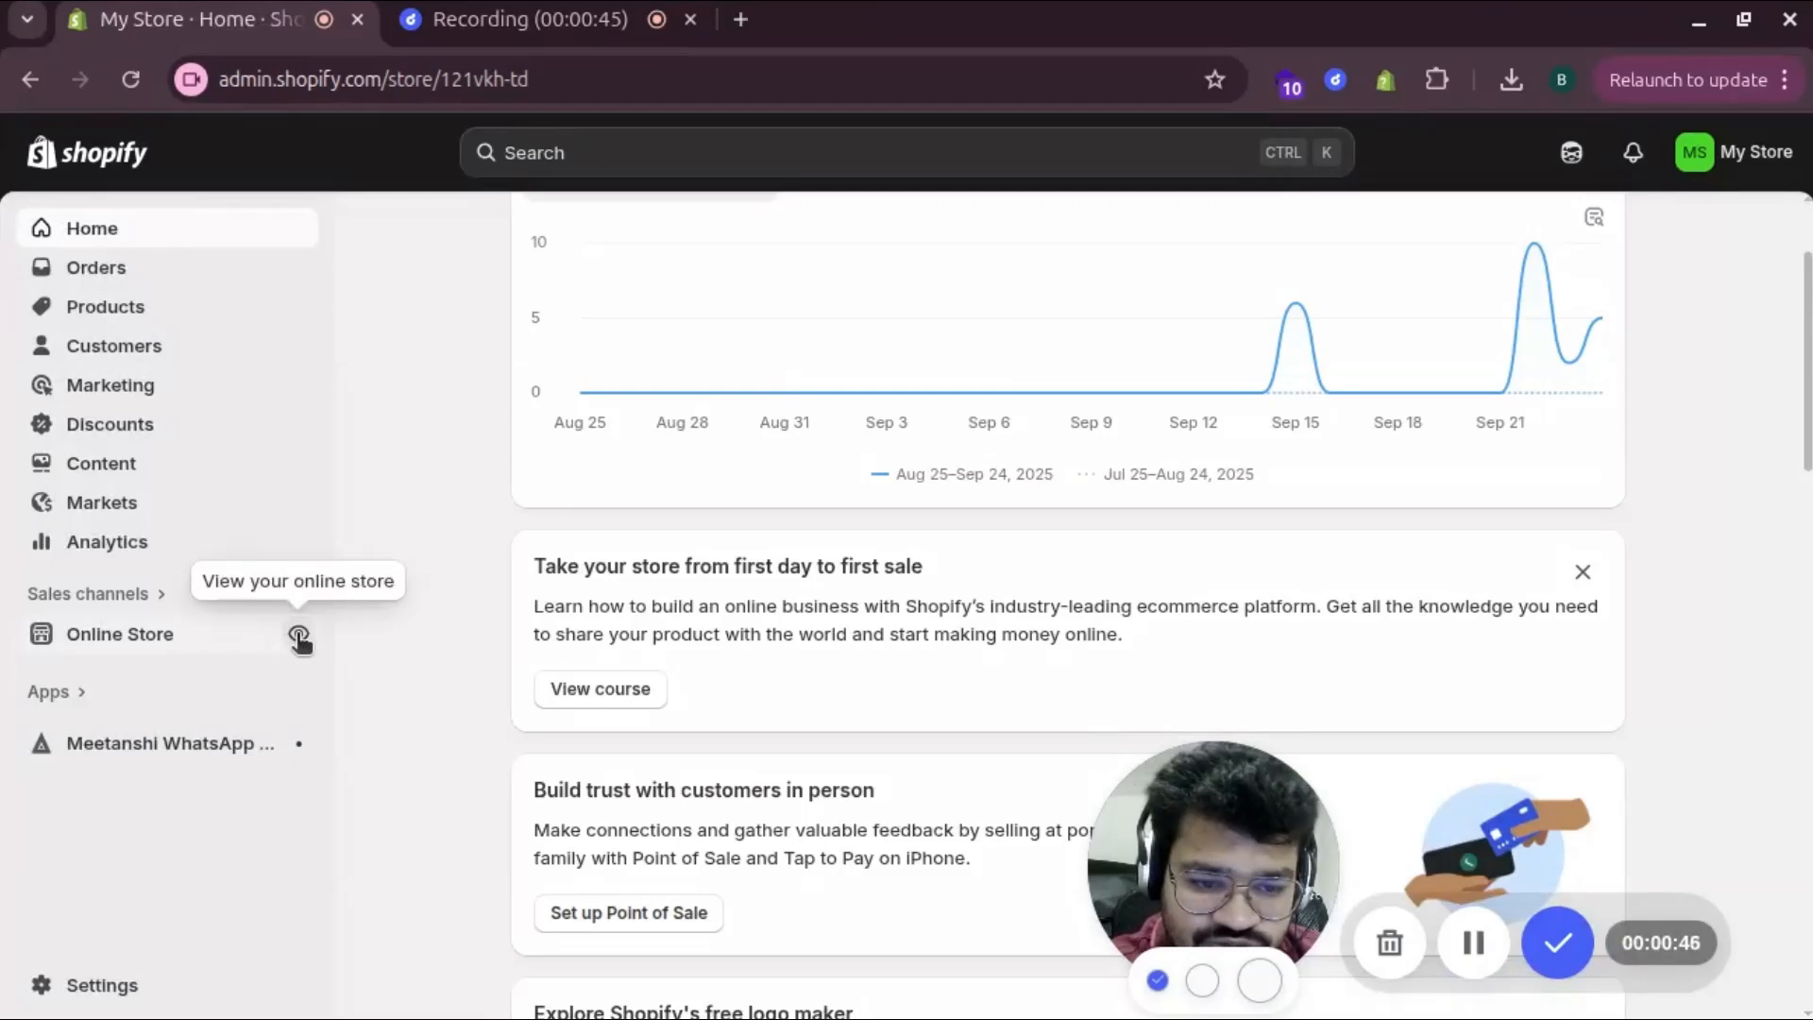
click(298, 636)
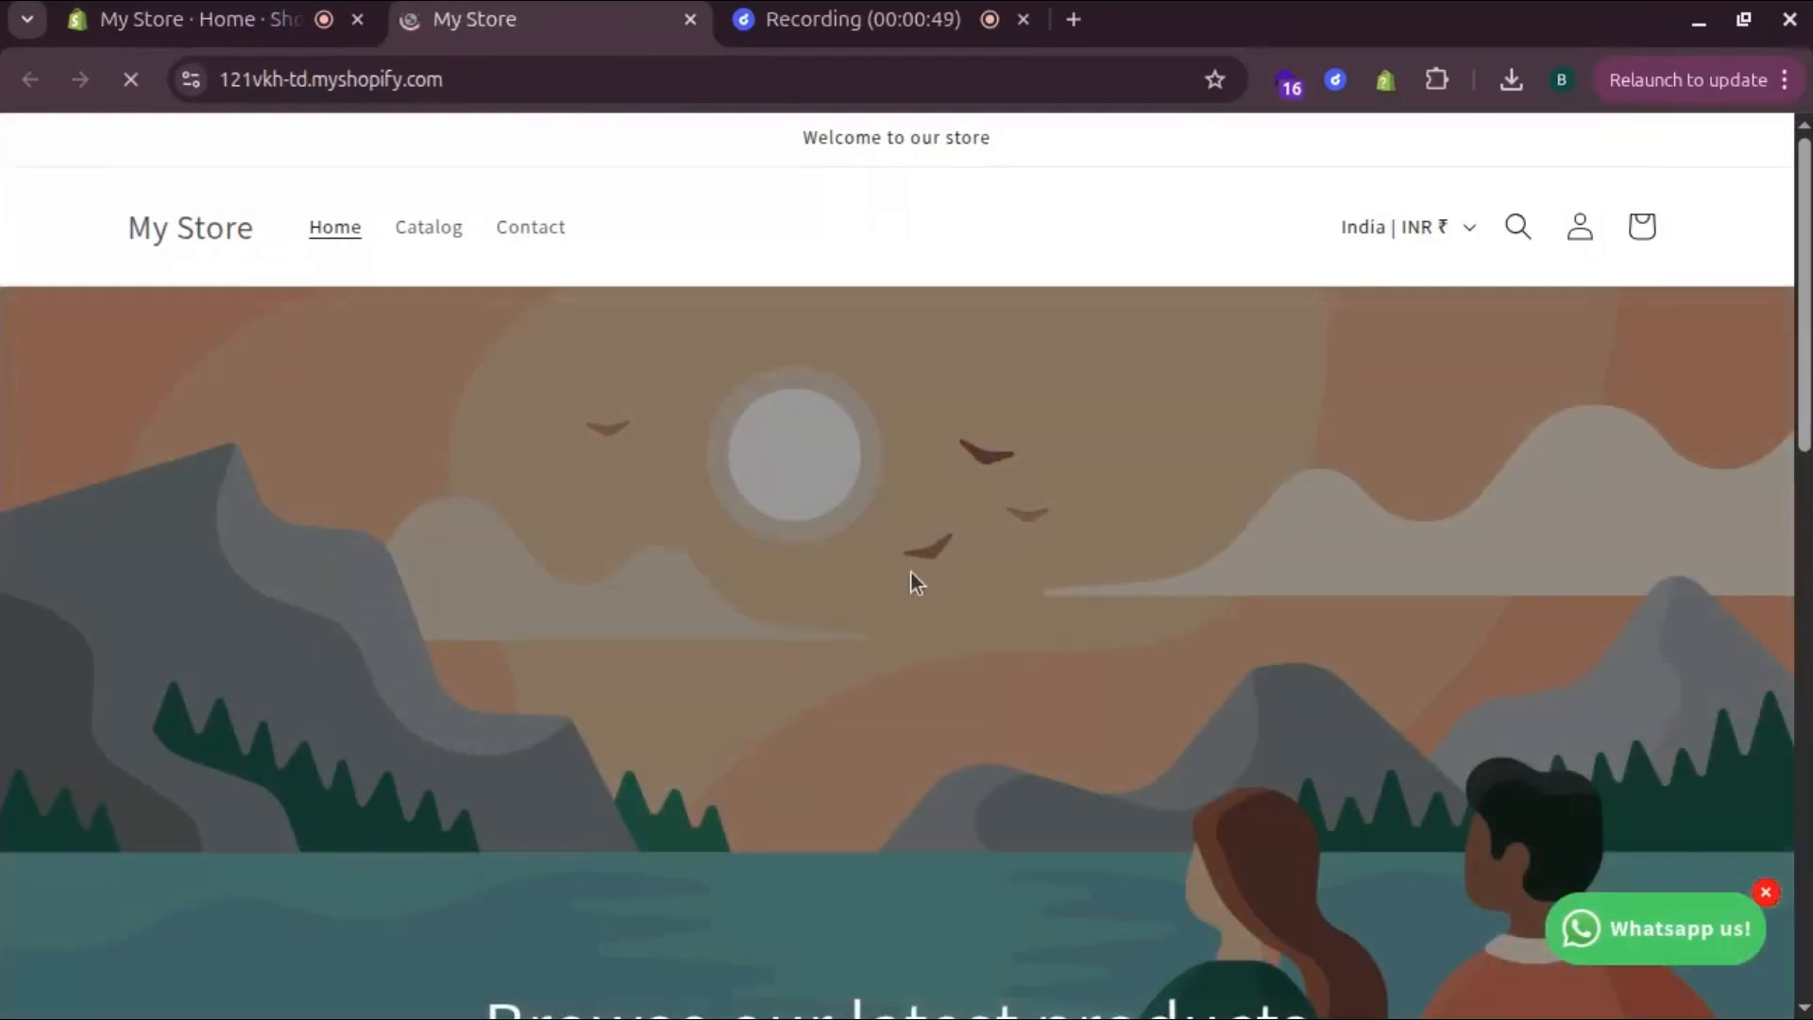
scroll(914, 579, down, 3)
scroll(914, 578, down, 5)
scroll(908, 583, down, 5)
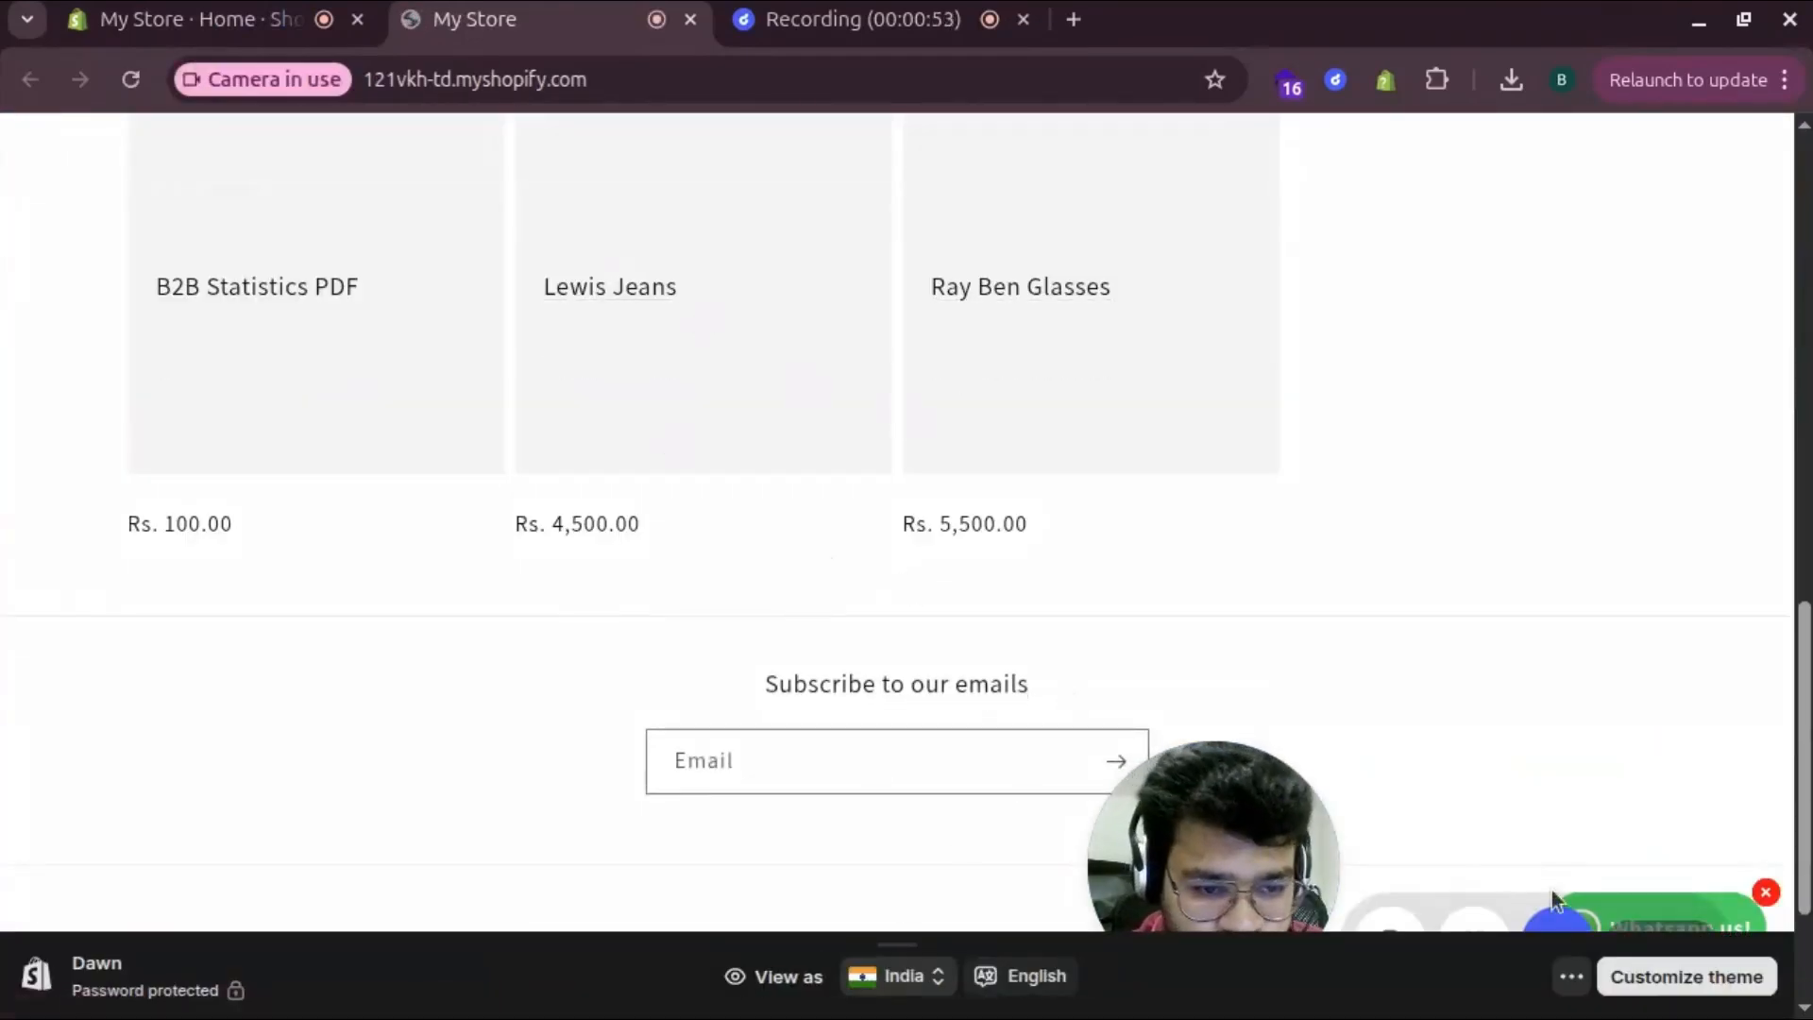
click(1561, 976)
click(1606, 878)
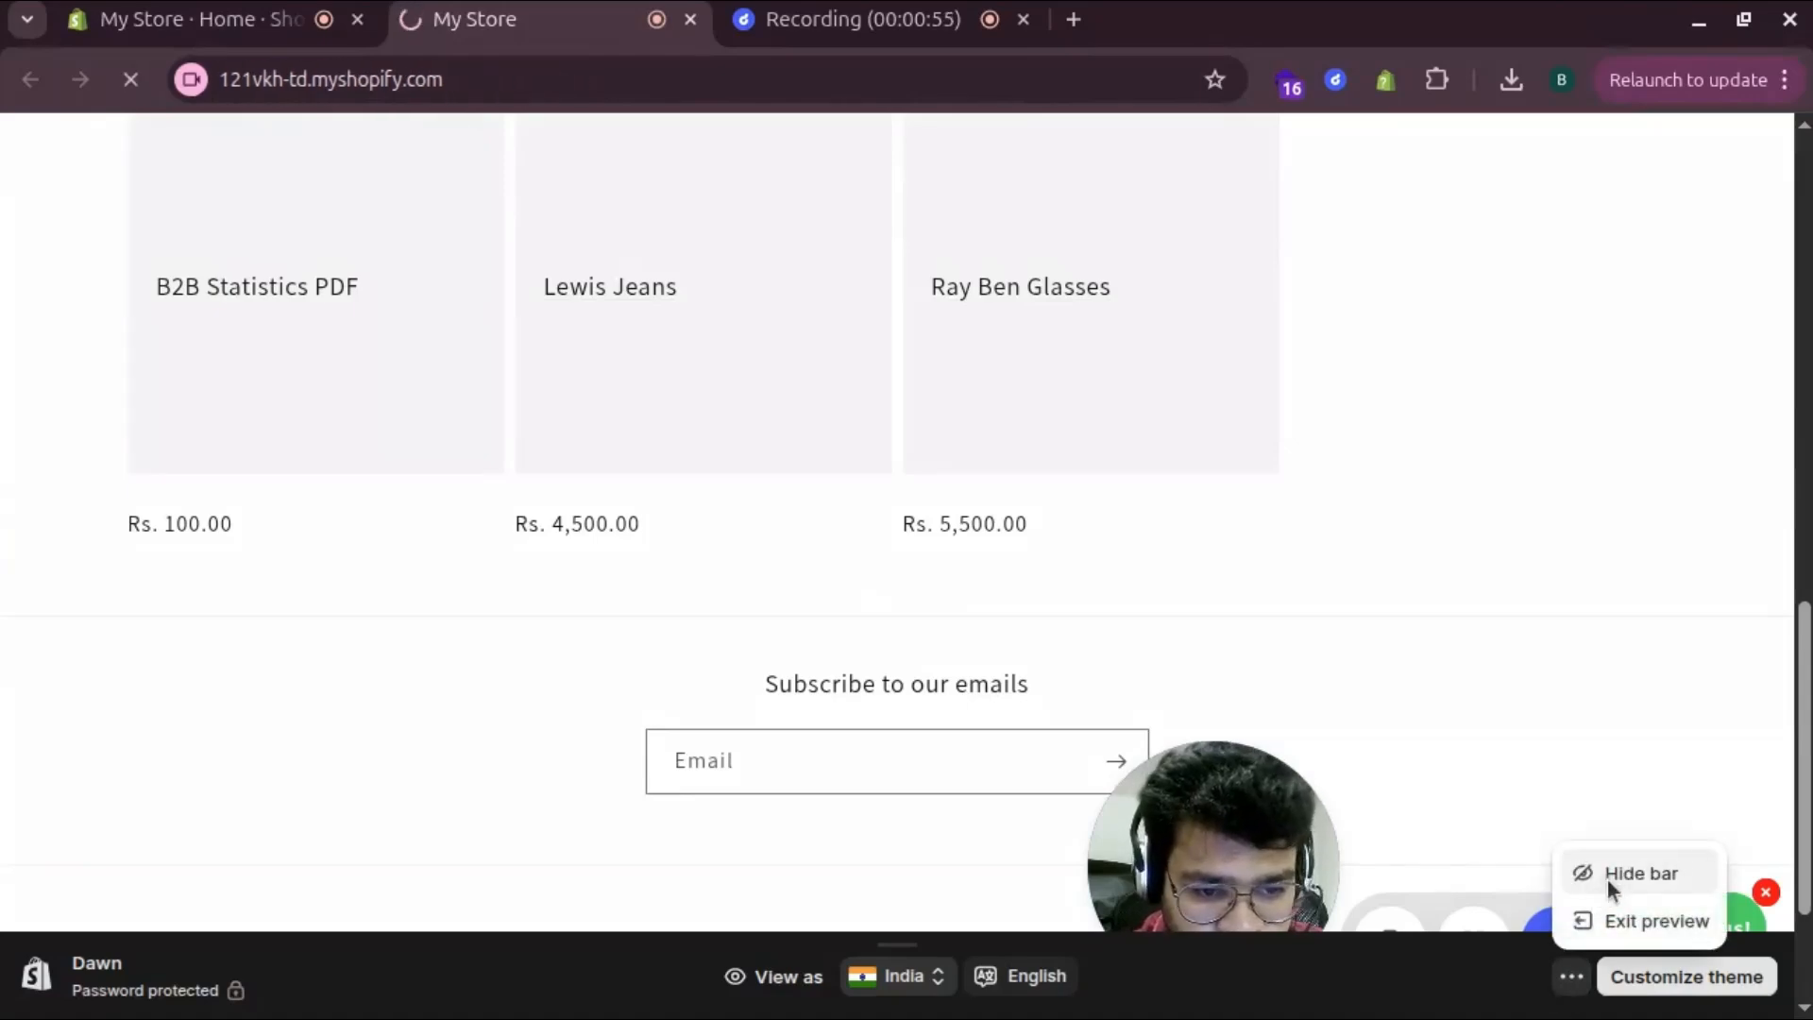
scroll(661, 656, down, 10)
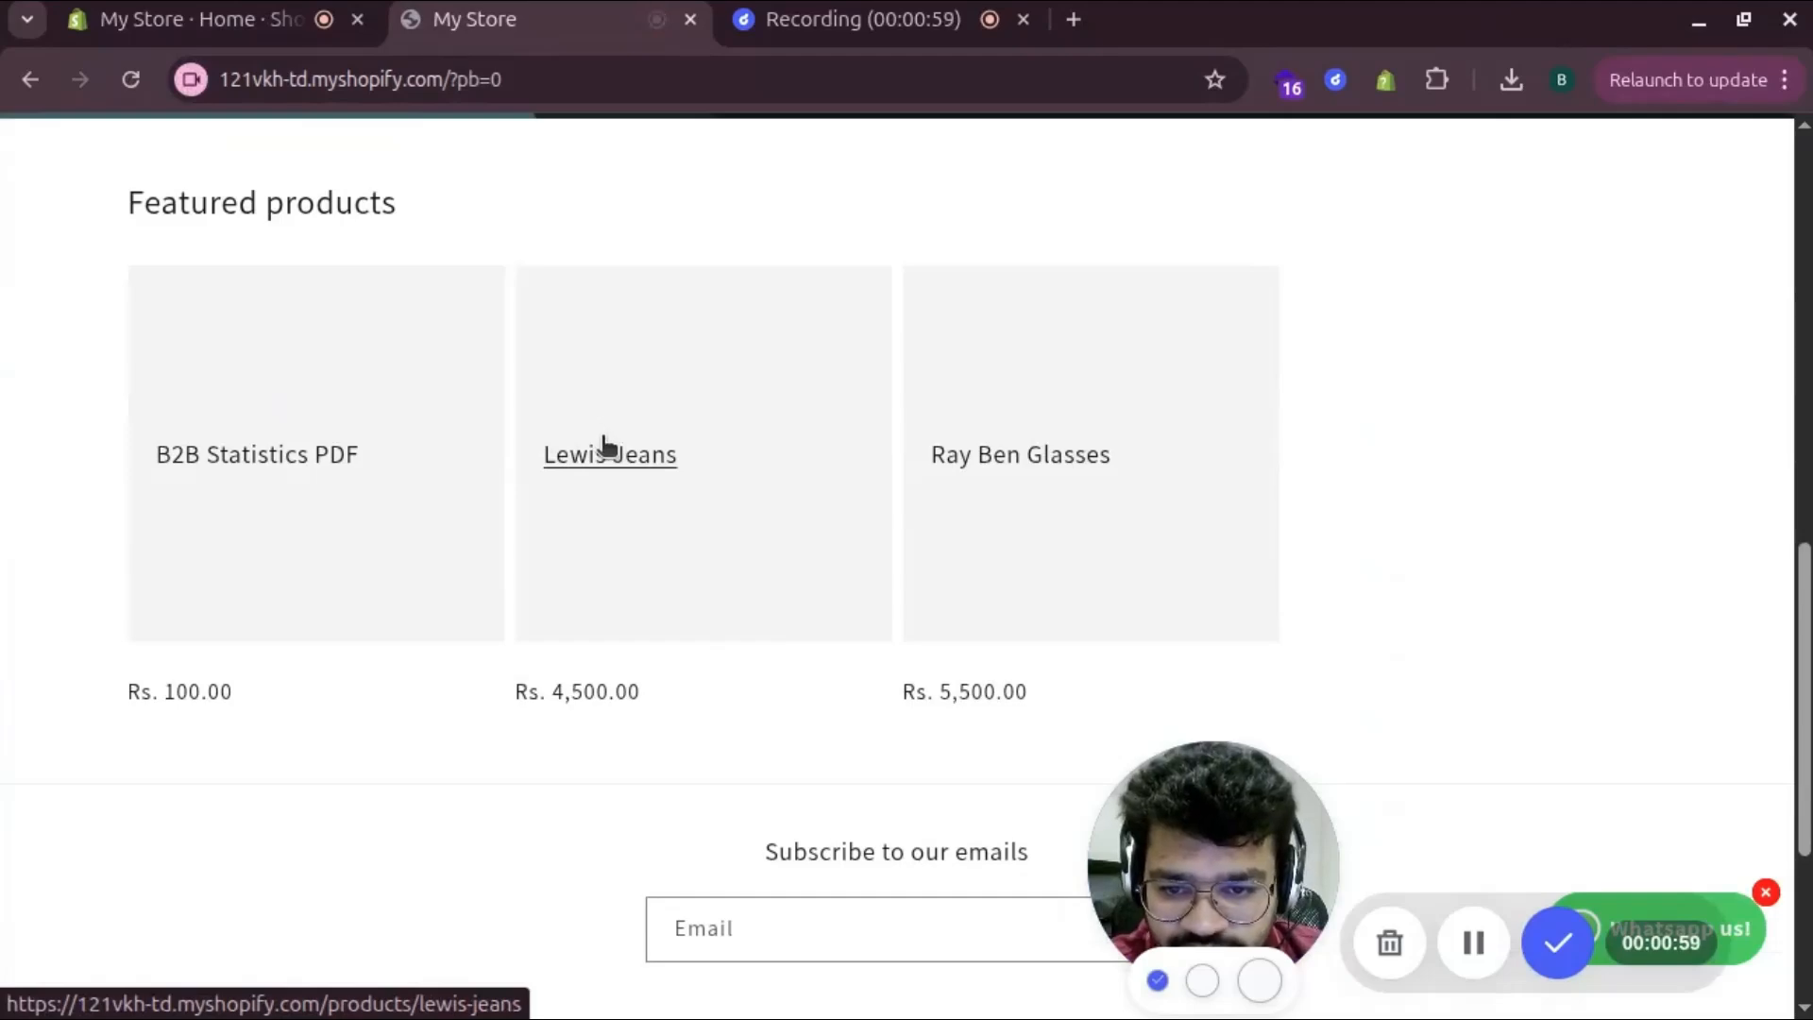
Add 3 Lewis Jeans to the cart and keep shopping
click(602, 448)
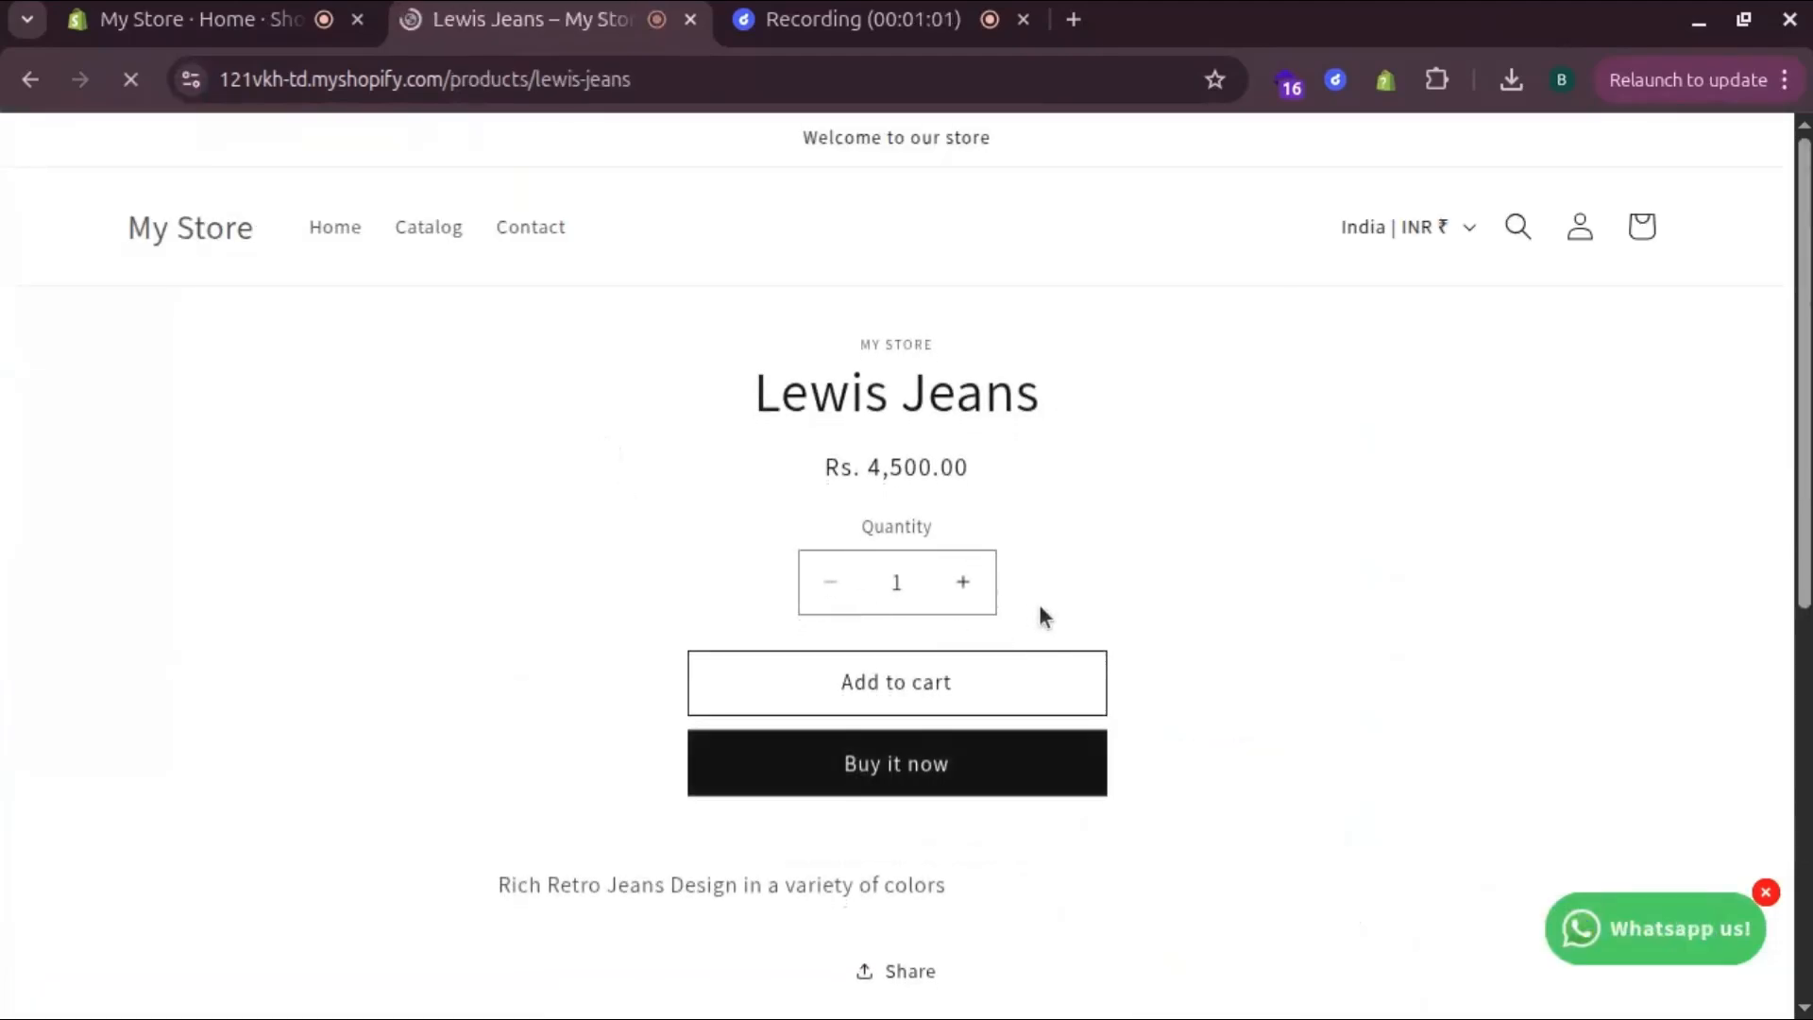
click(964, 586)
click(964, 586)
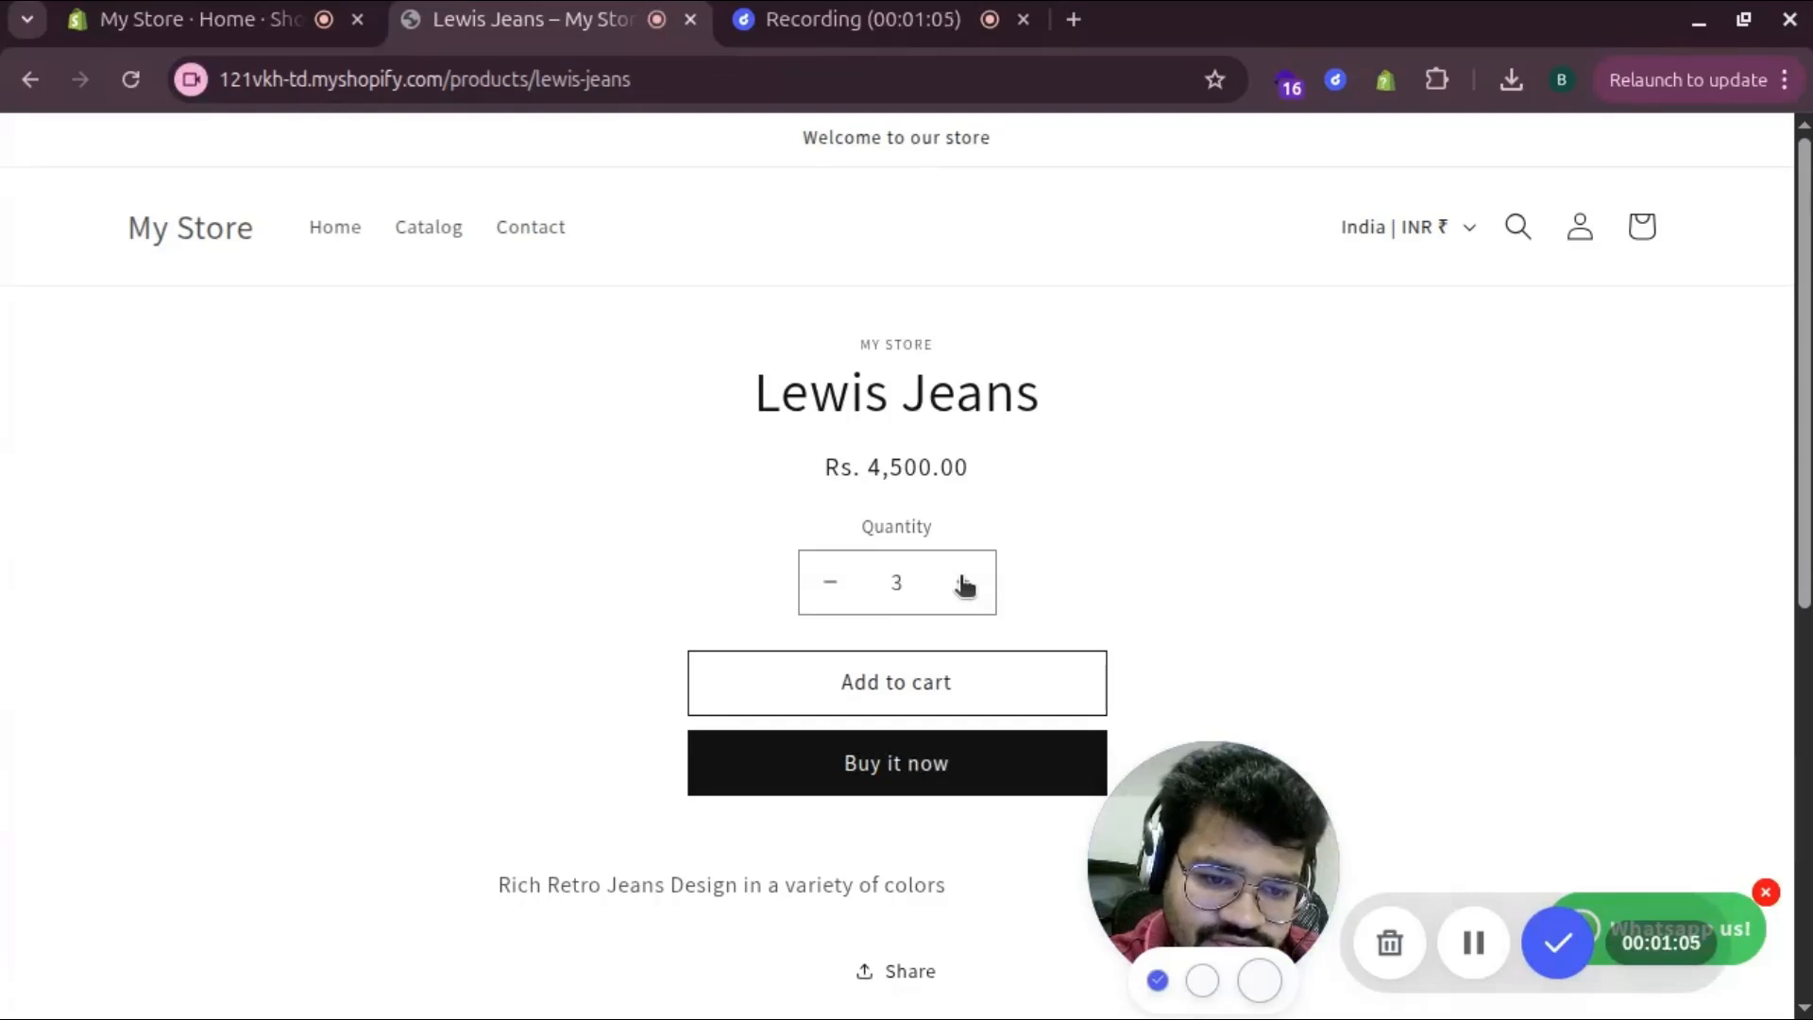
click(847, 703)
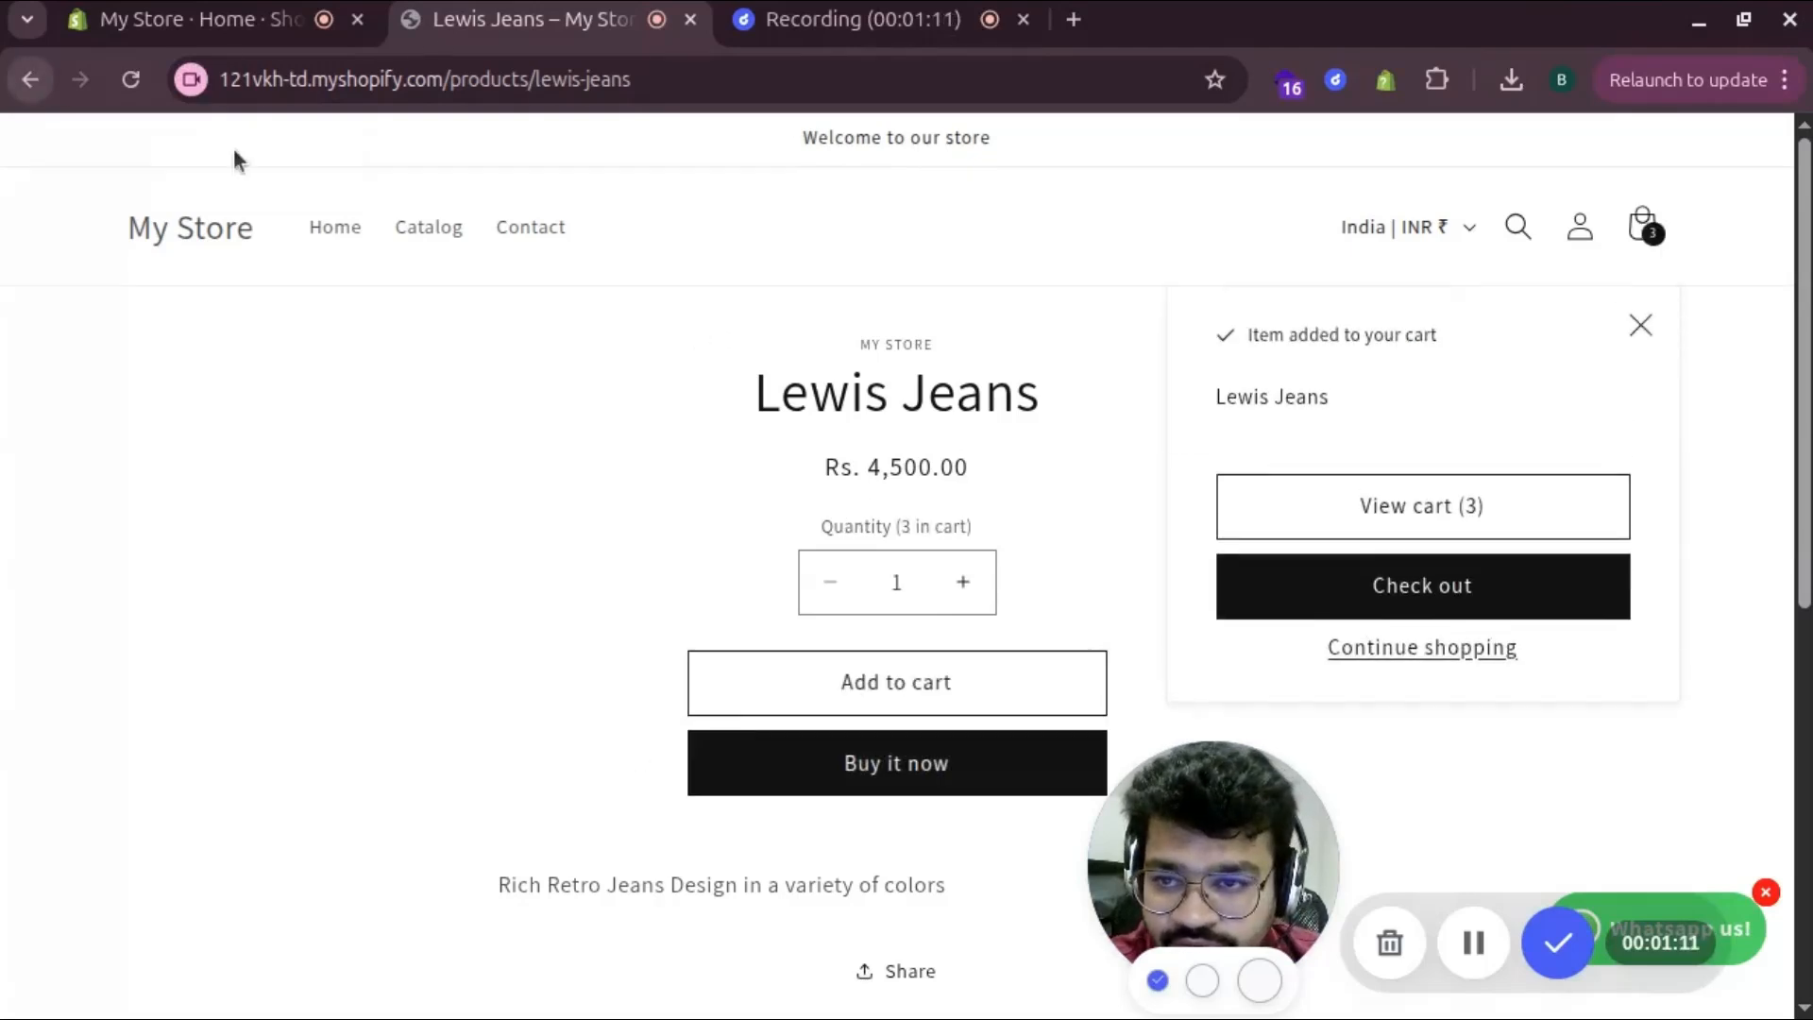
click(1422, 648)
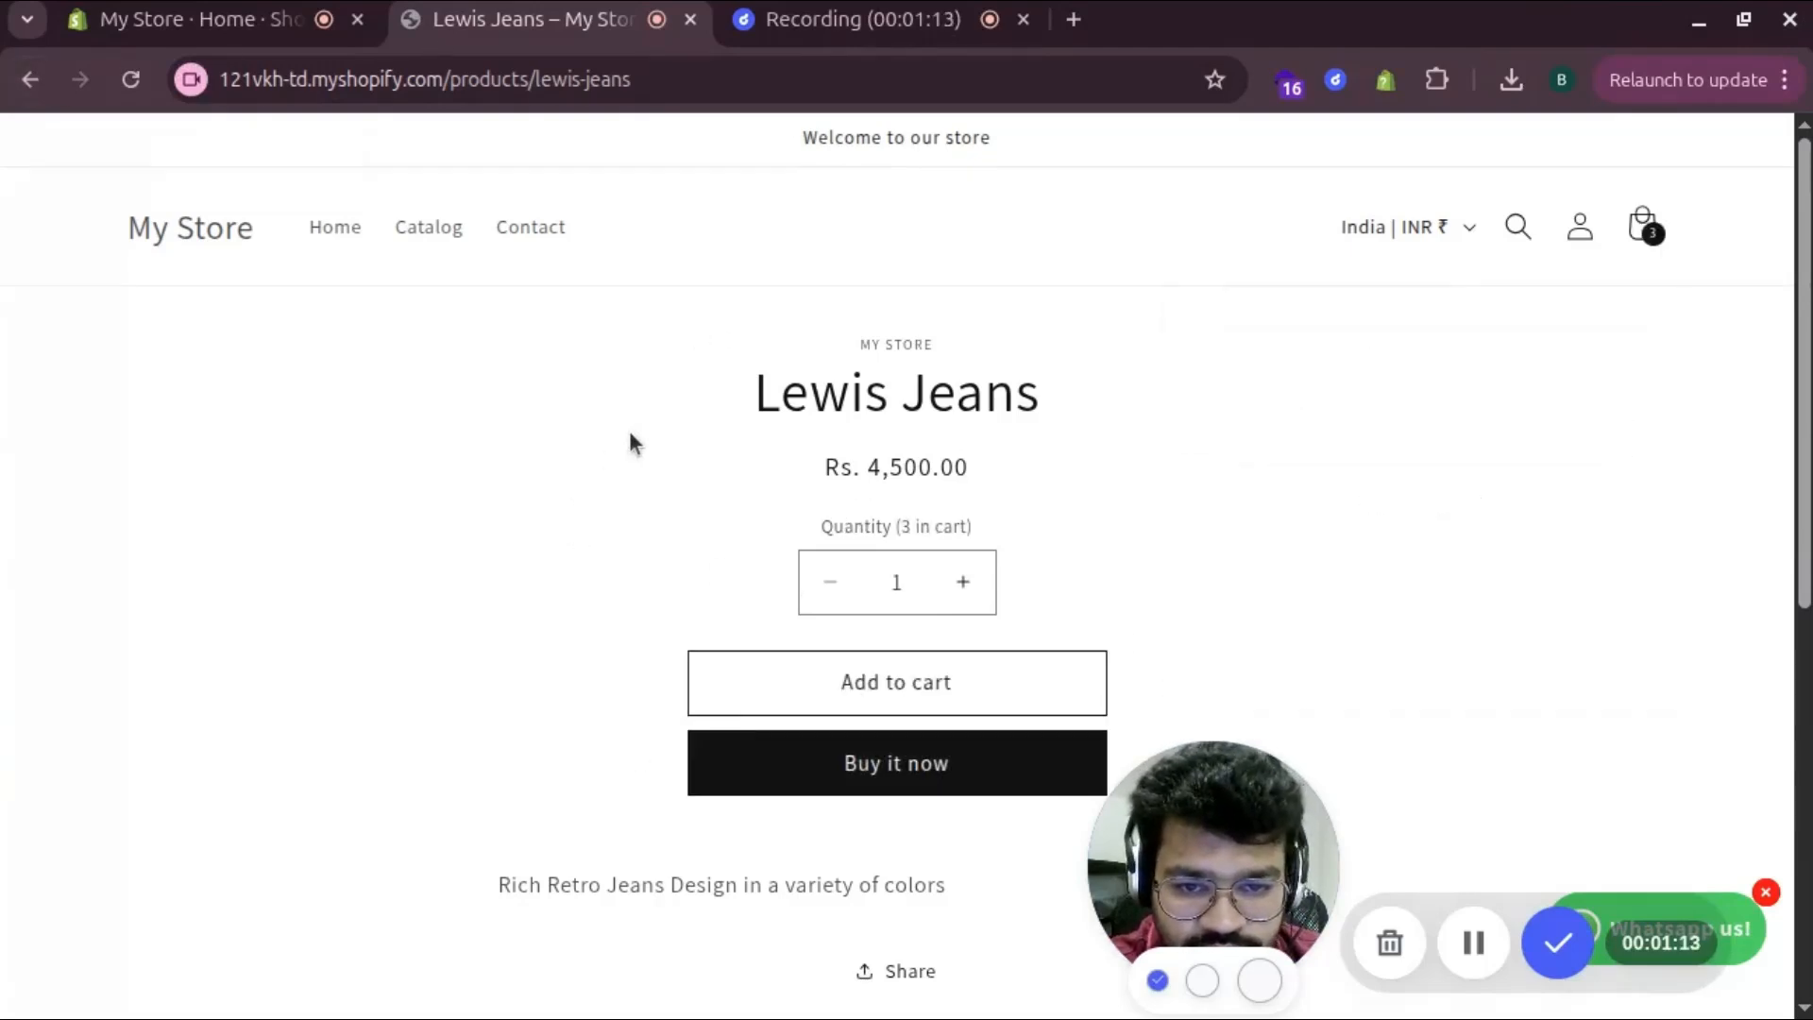
Add 4 Ray Ben Glasses to the cart from its product page
click(30, 80)
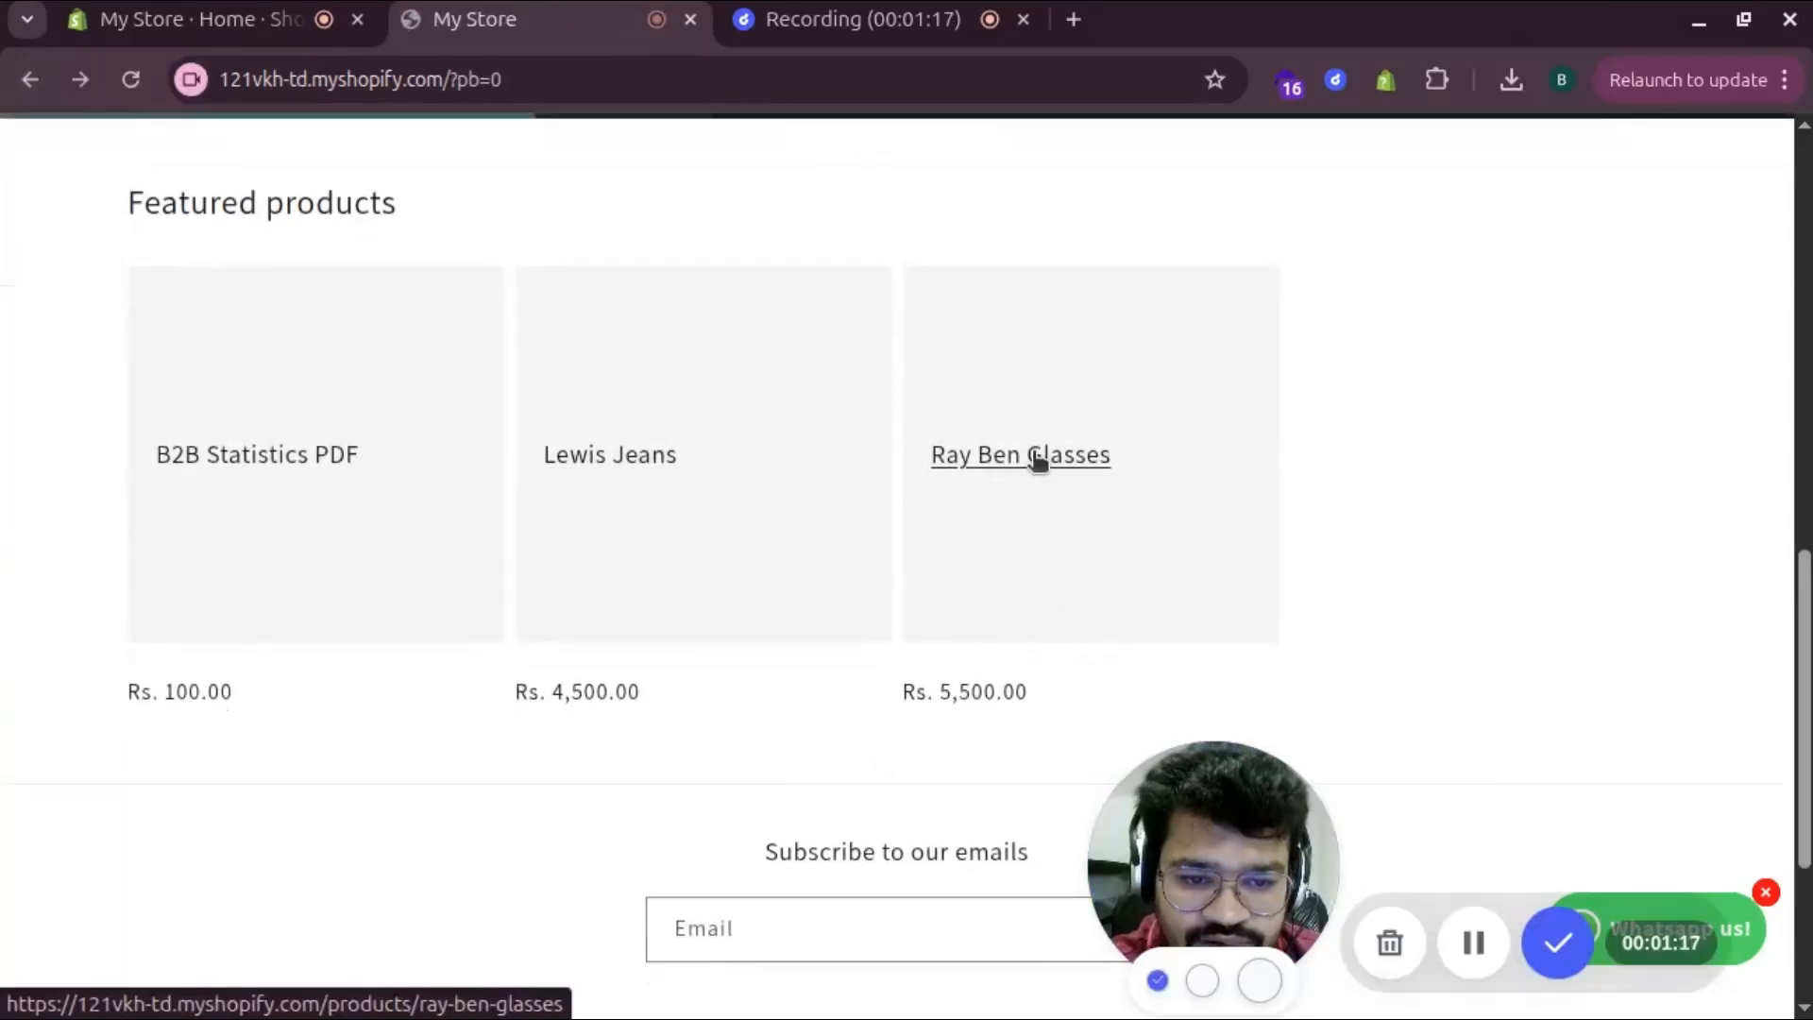
click(1033, 452)
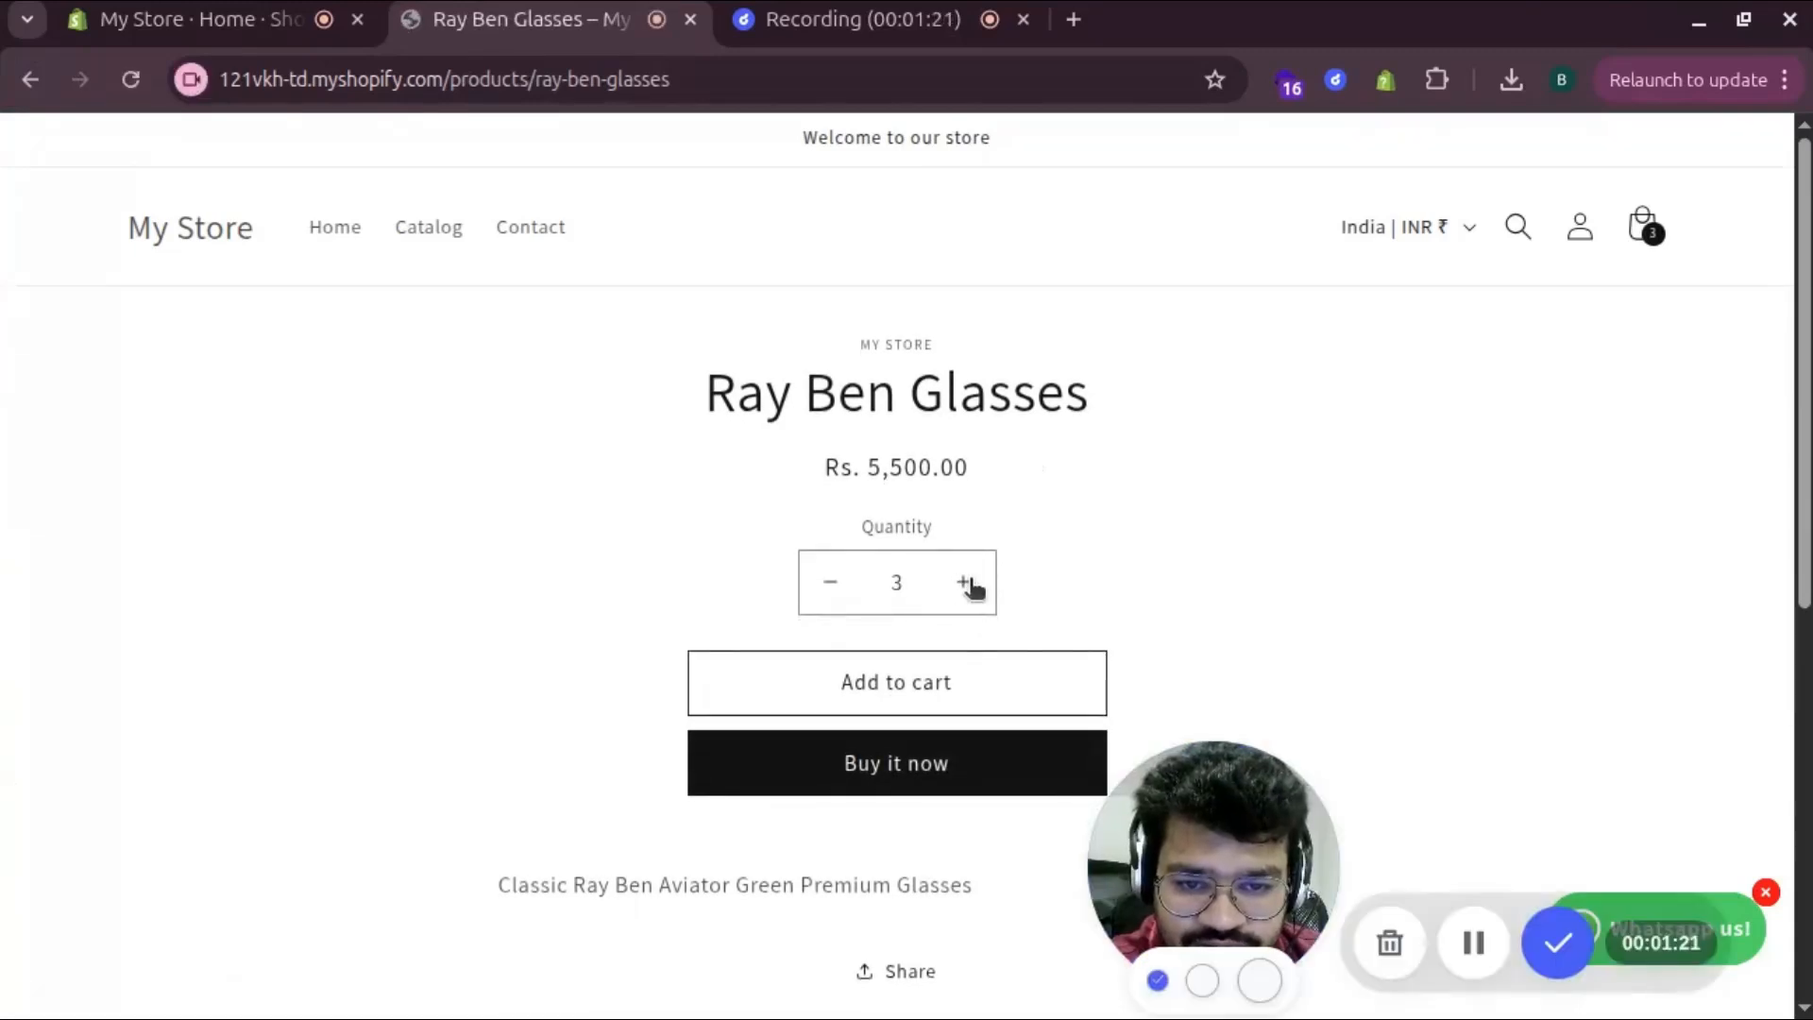
click(900, 697)
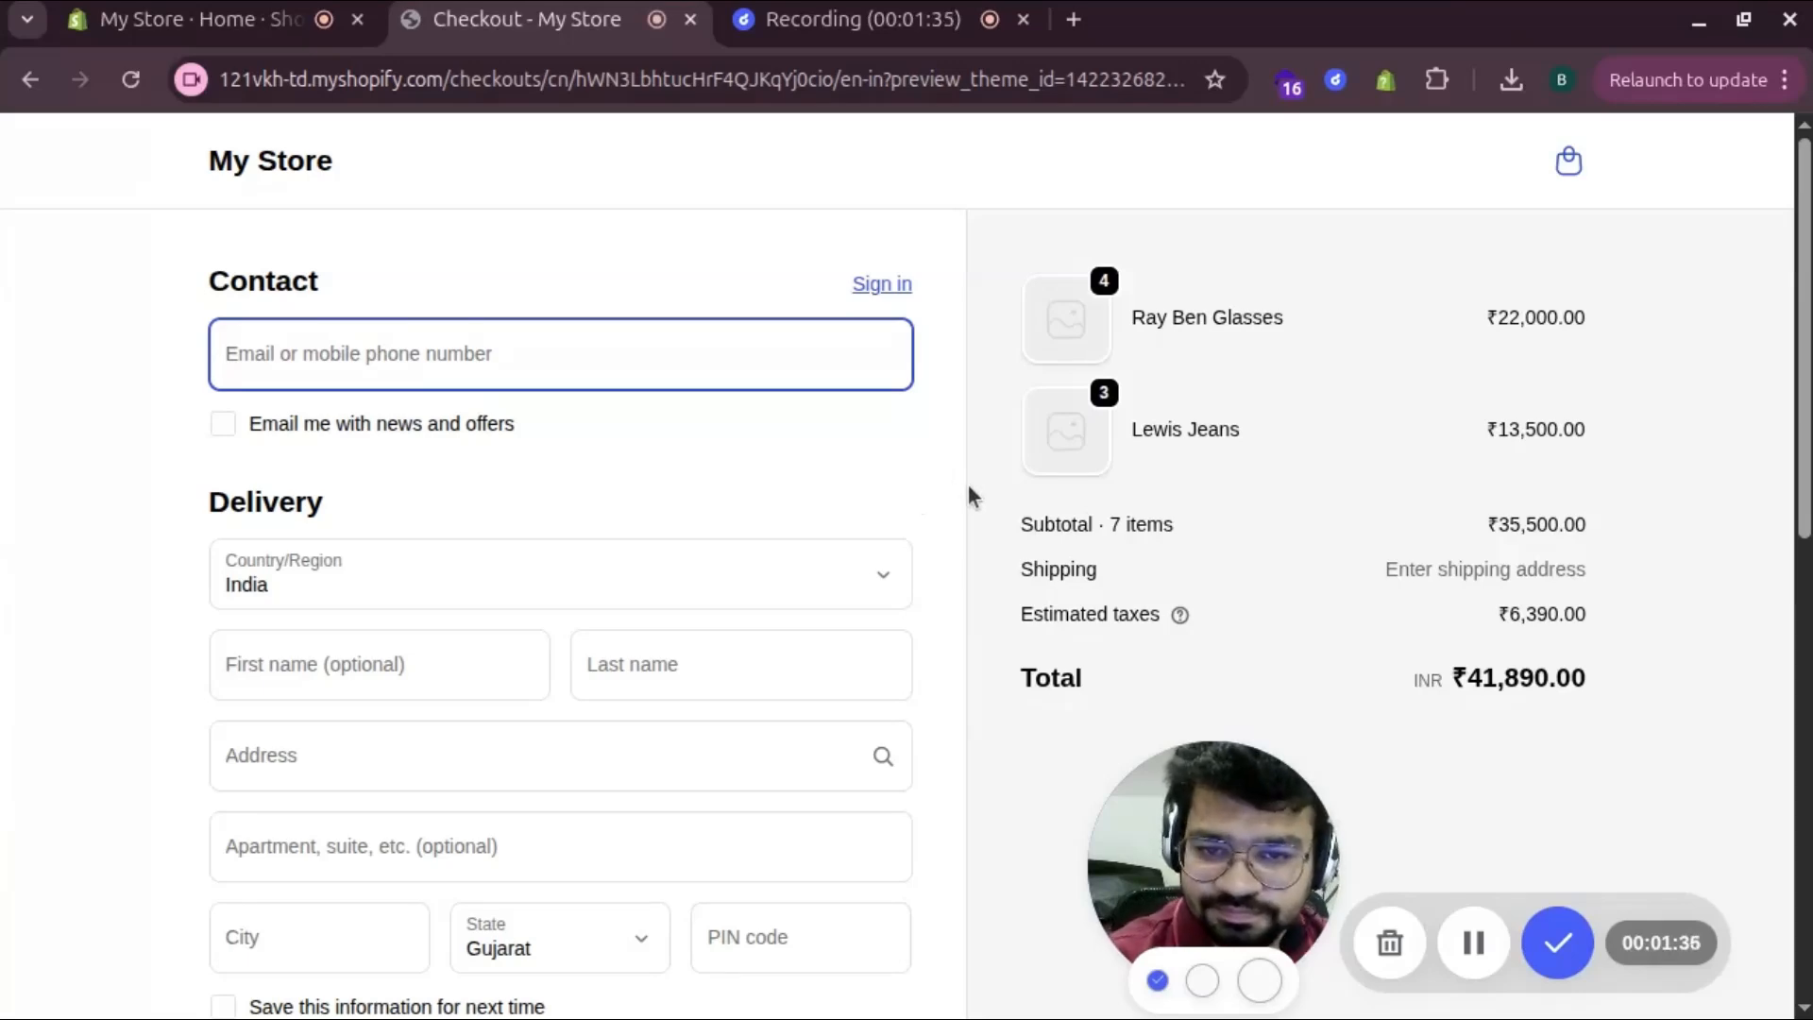
Fill in the checkout contact e-mail and customer's first and last name from suggestions
click(439, 357)
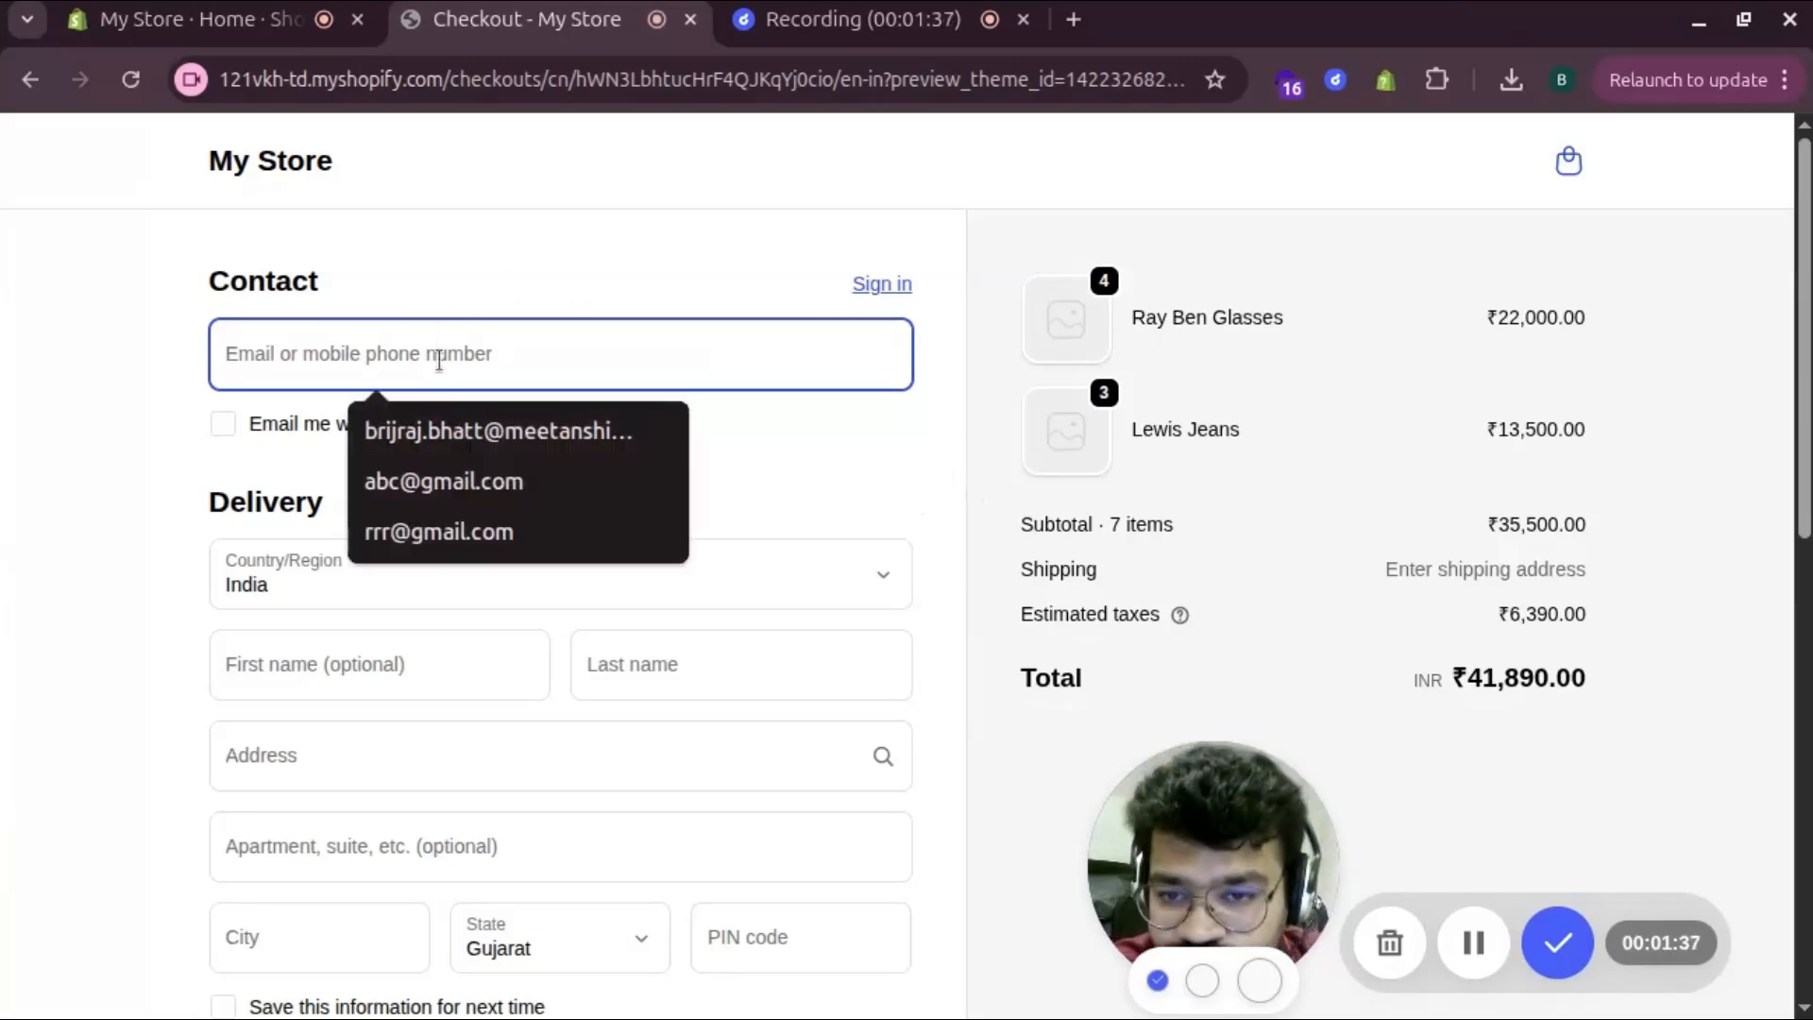
click(482, 480)
click(328, 687)
click(377, 755)
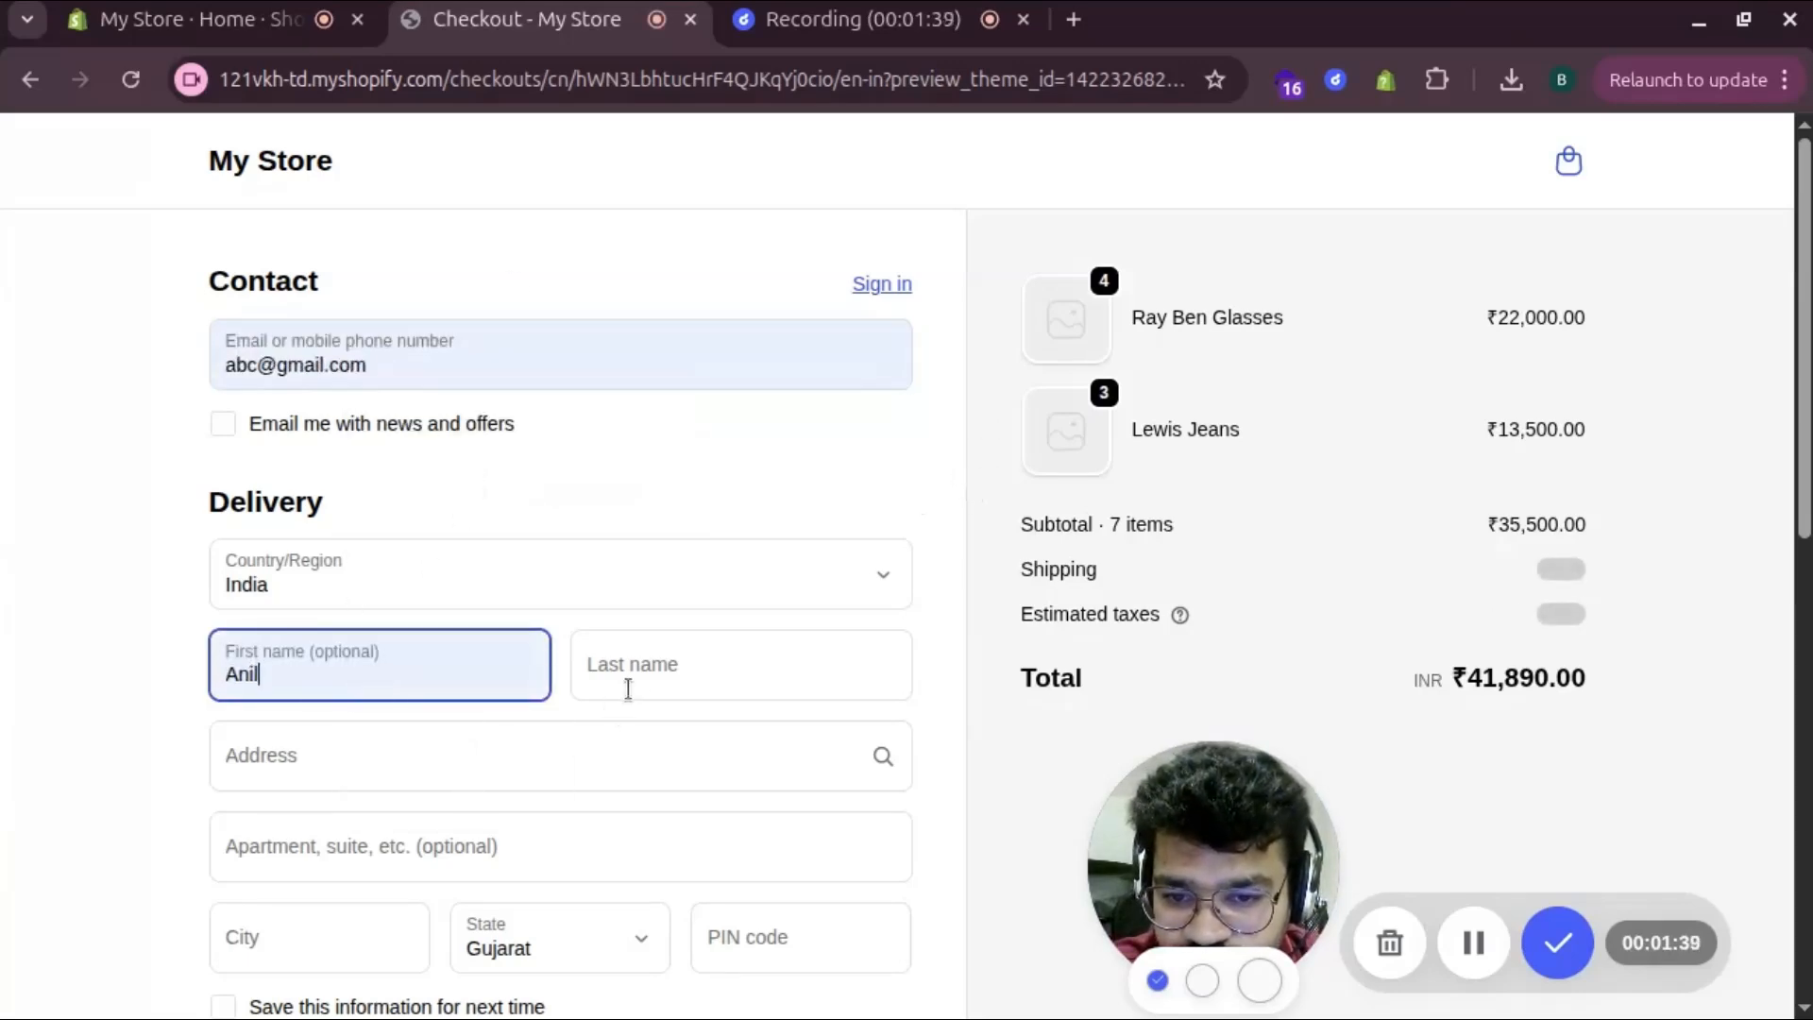
click(627, 689)
click(737, 795)
scroll(343, 733, down, 3)
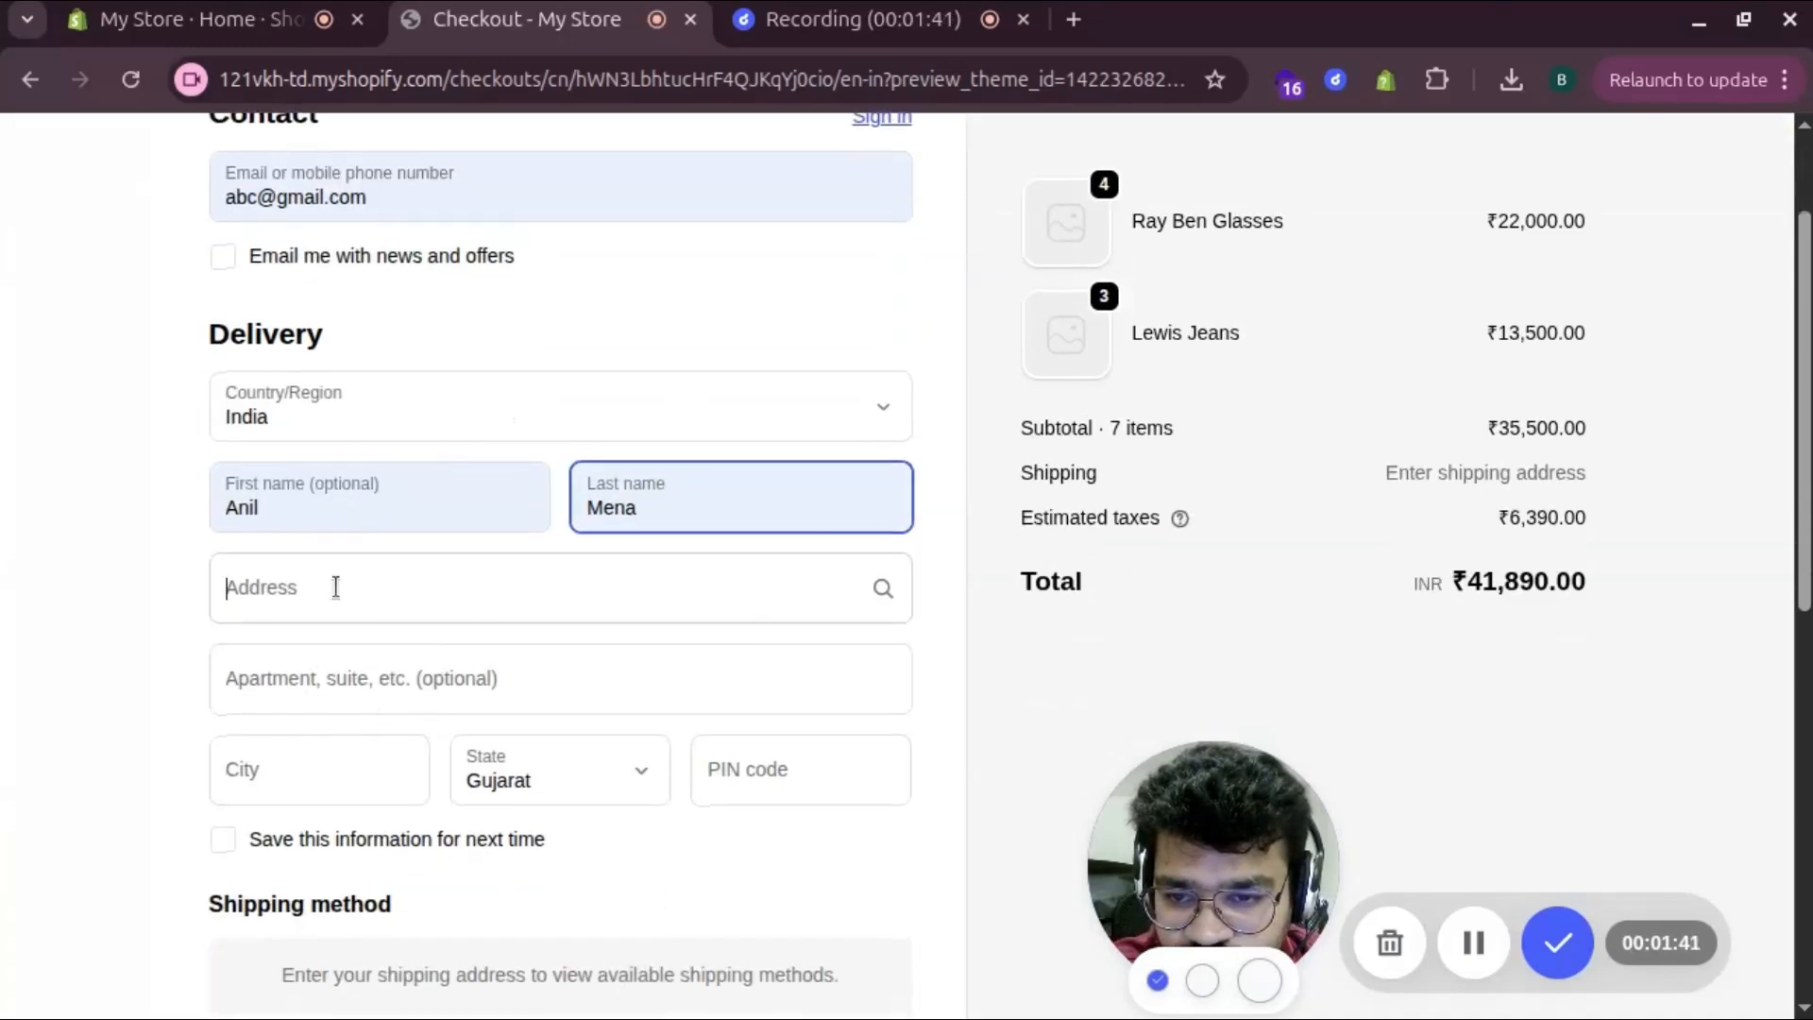
Enter the shipping address 'gggh', delivery city and PIN code
click(342, 583)
text(gggh)
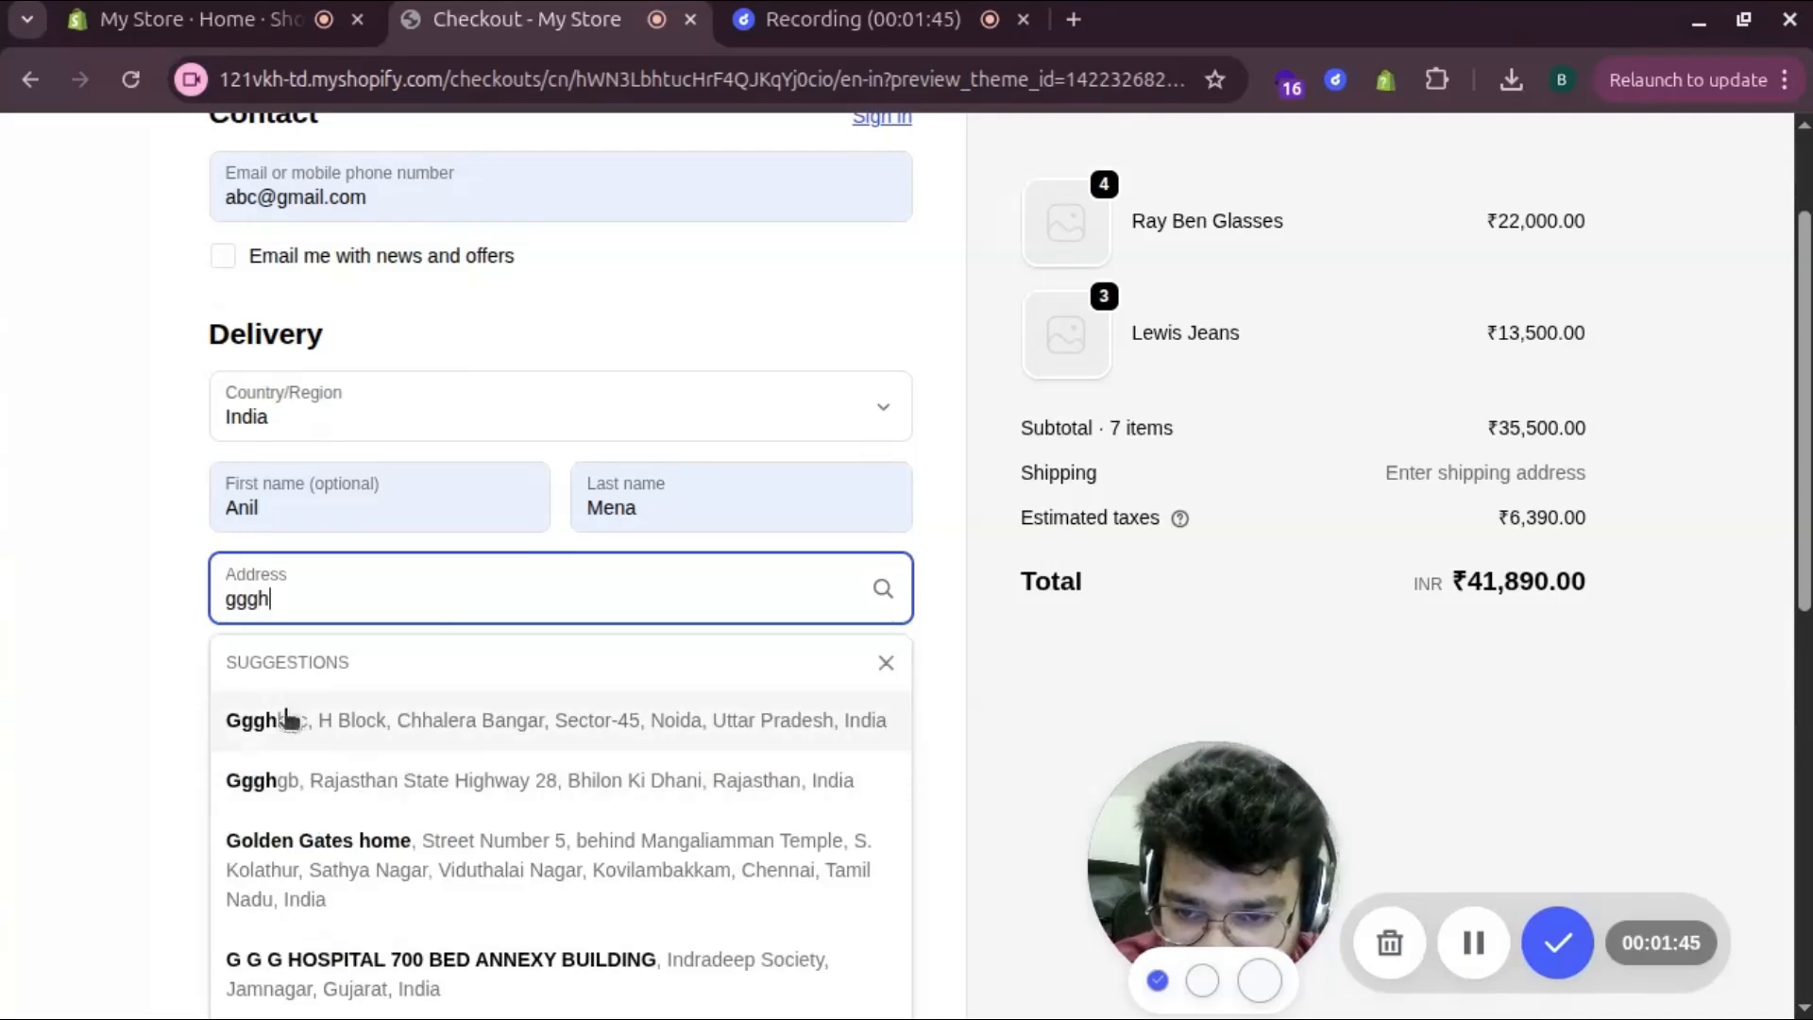
click(42, 638)
click(311, 770)
click(375, 862)
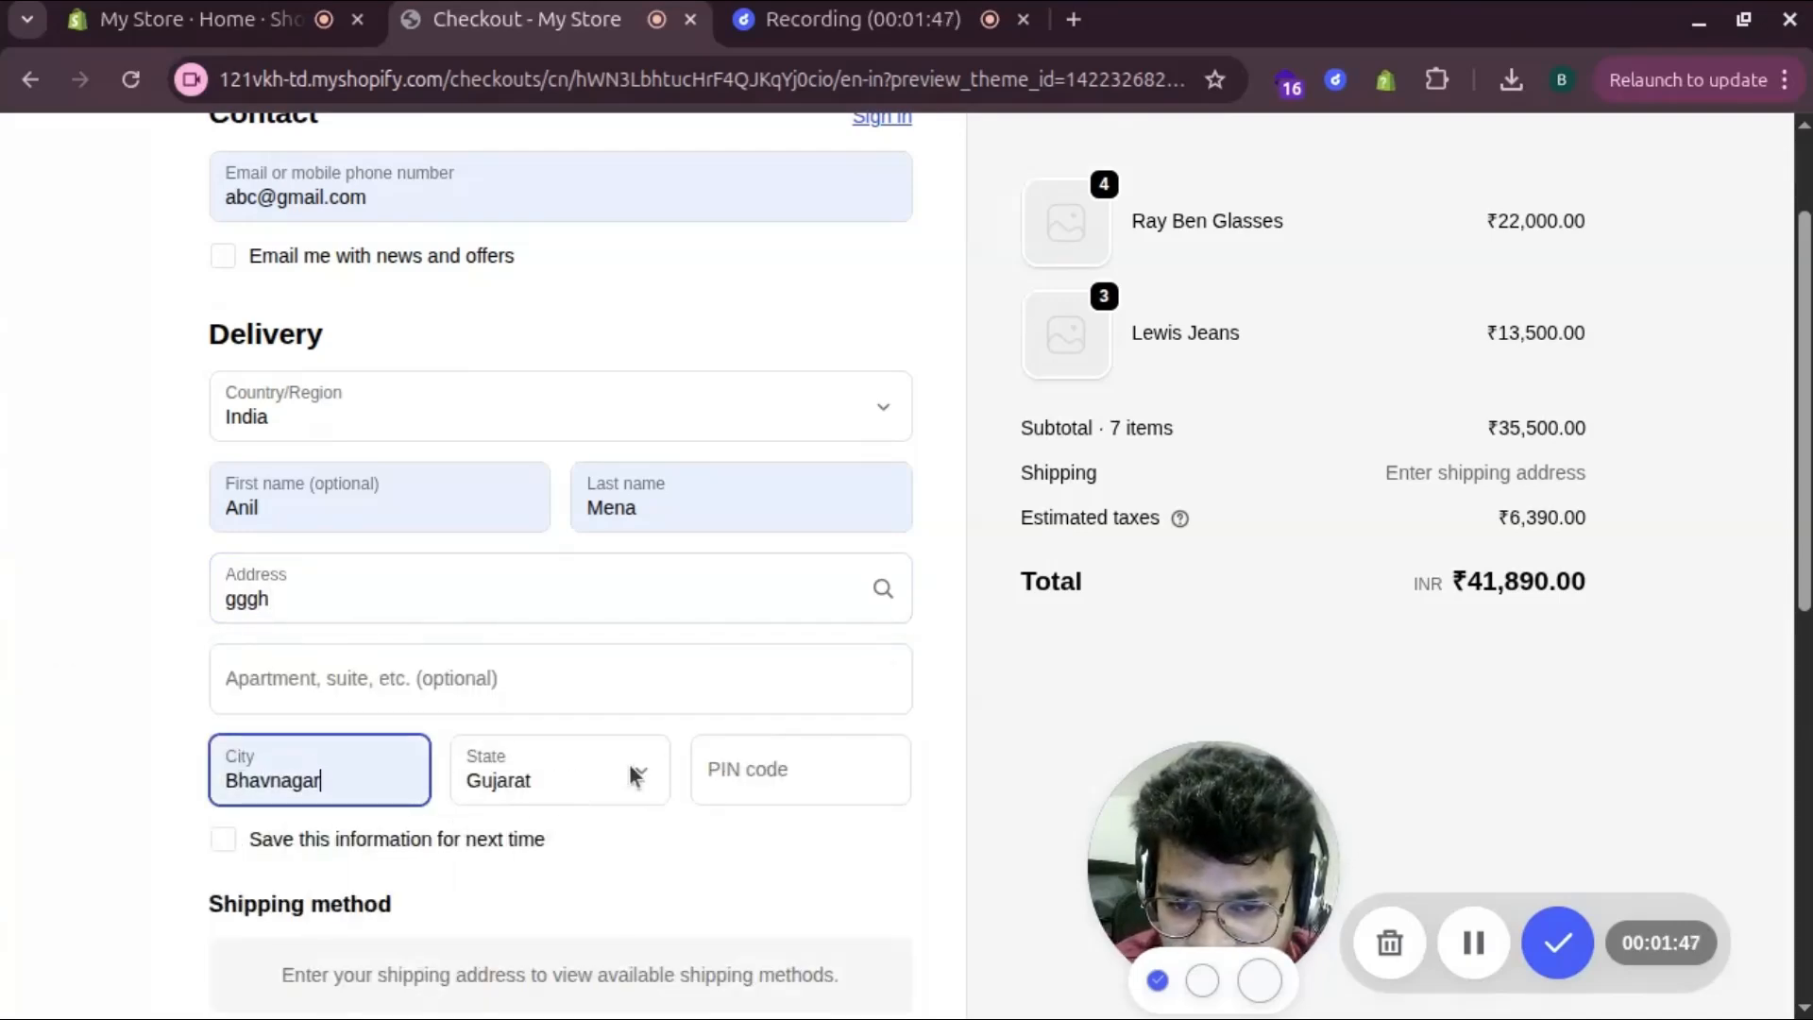
click(727, 767)
click(778, 841)
scroll(475, 760, down, 9)
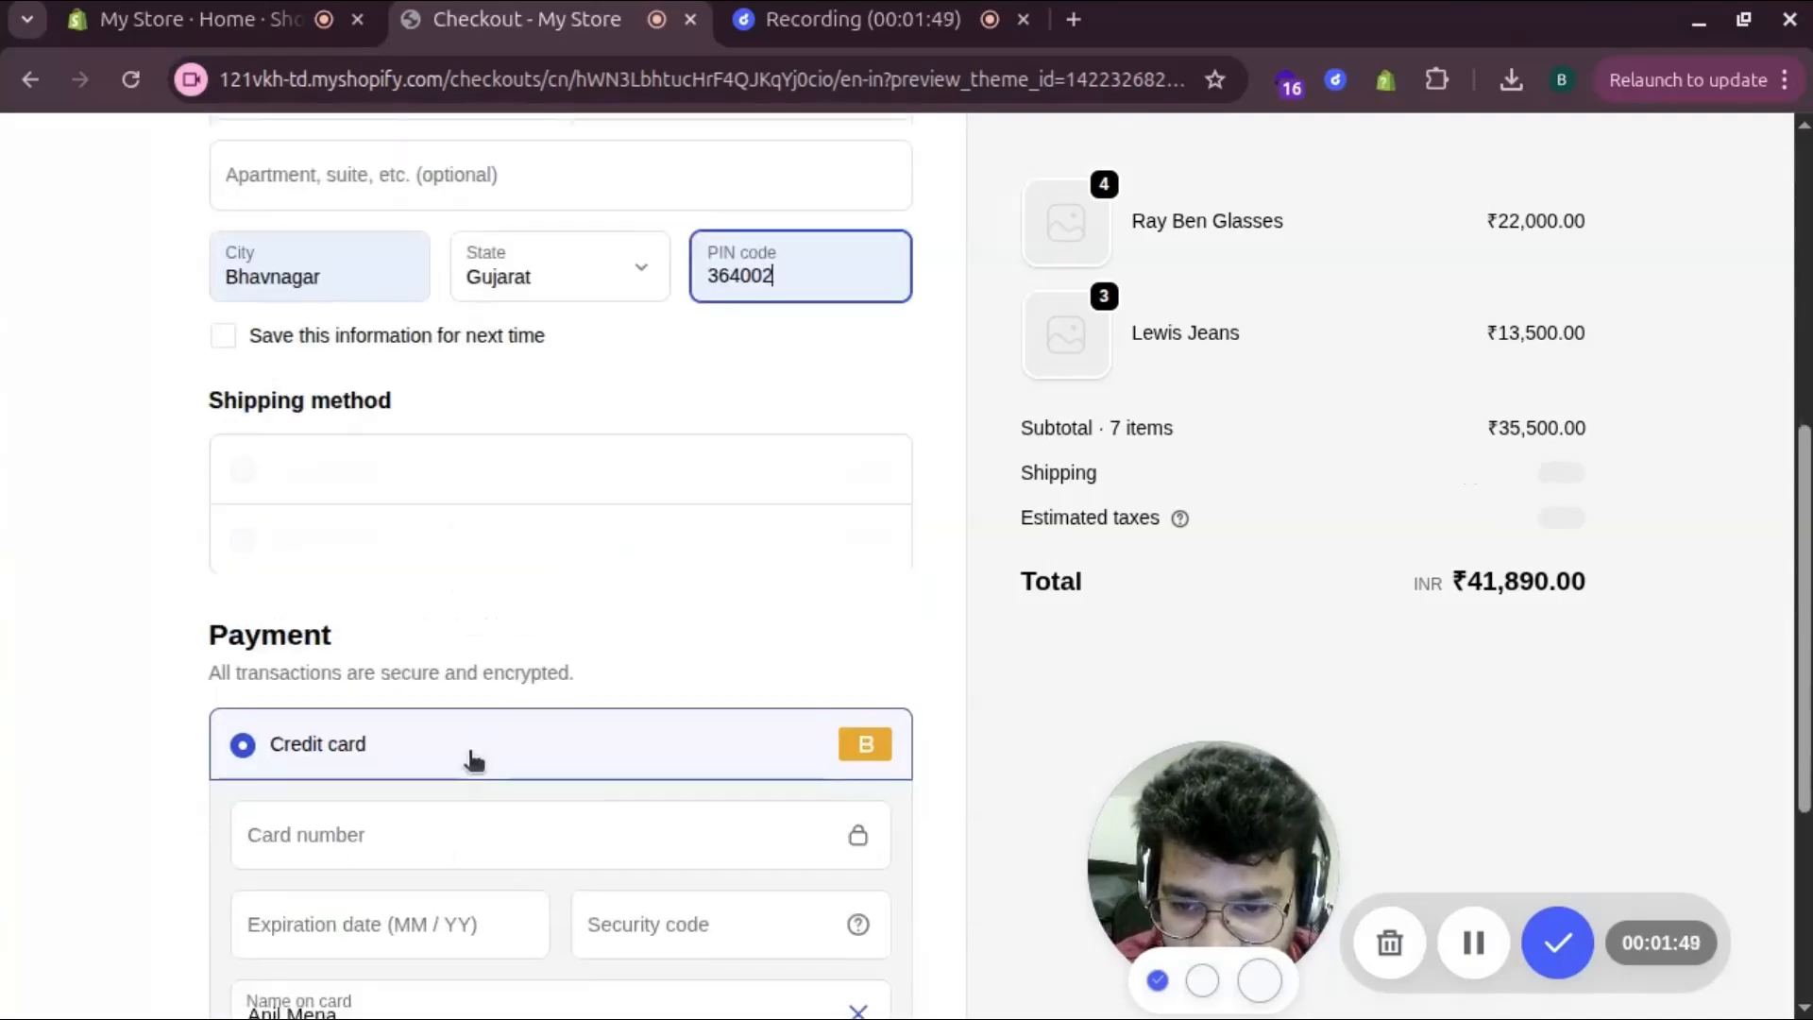
scroll(478, 493, down, 2)
Enter the test card number, expiry 02, security code 123, and pay
click(390, 603)
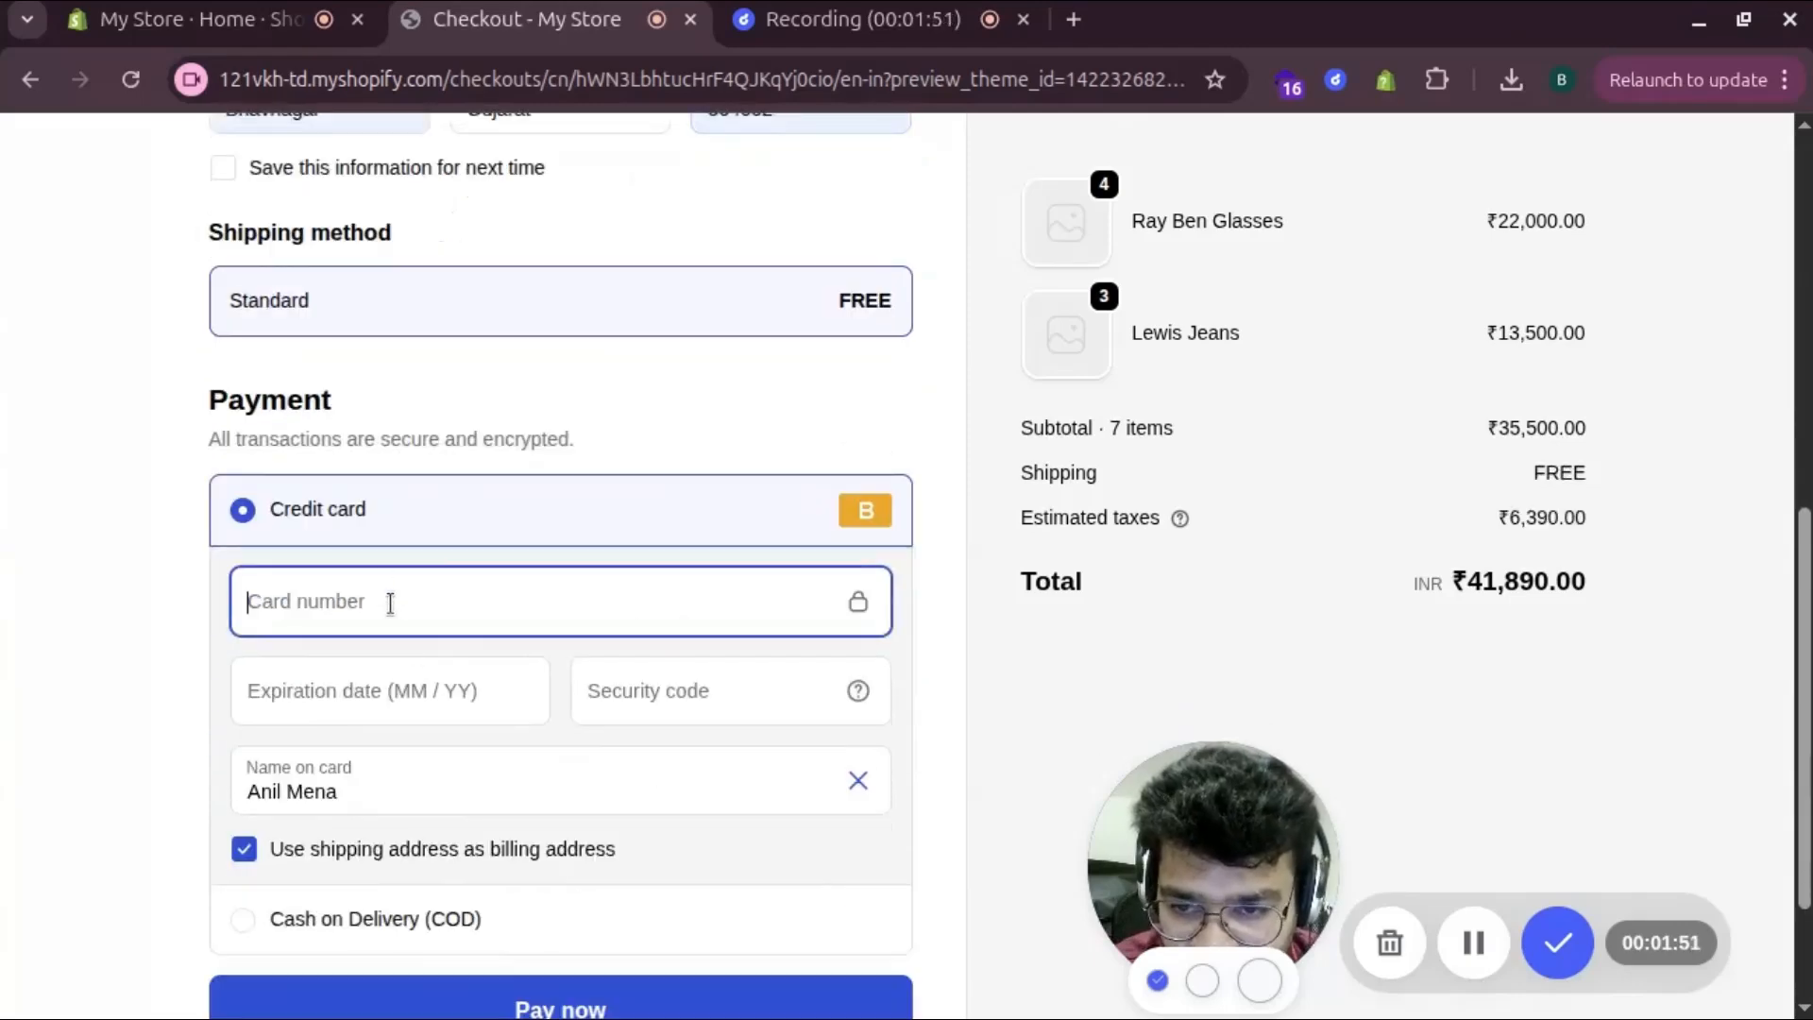
text(1)
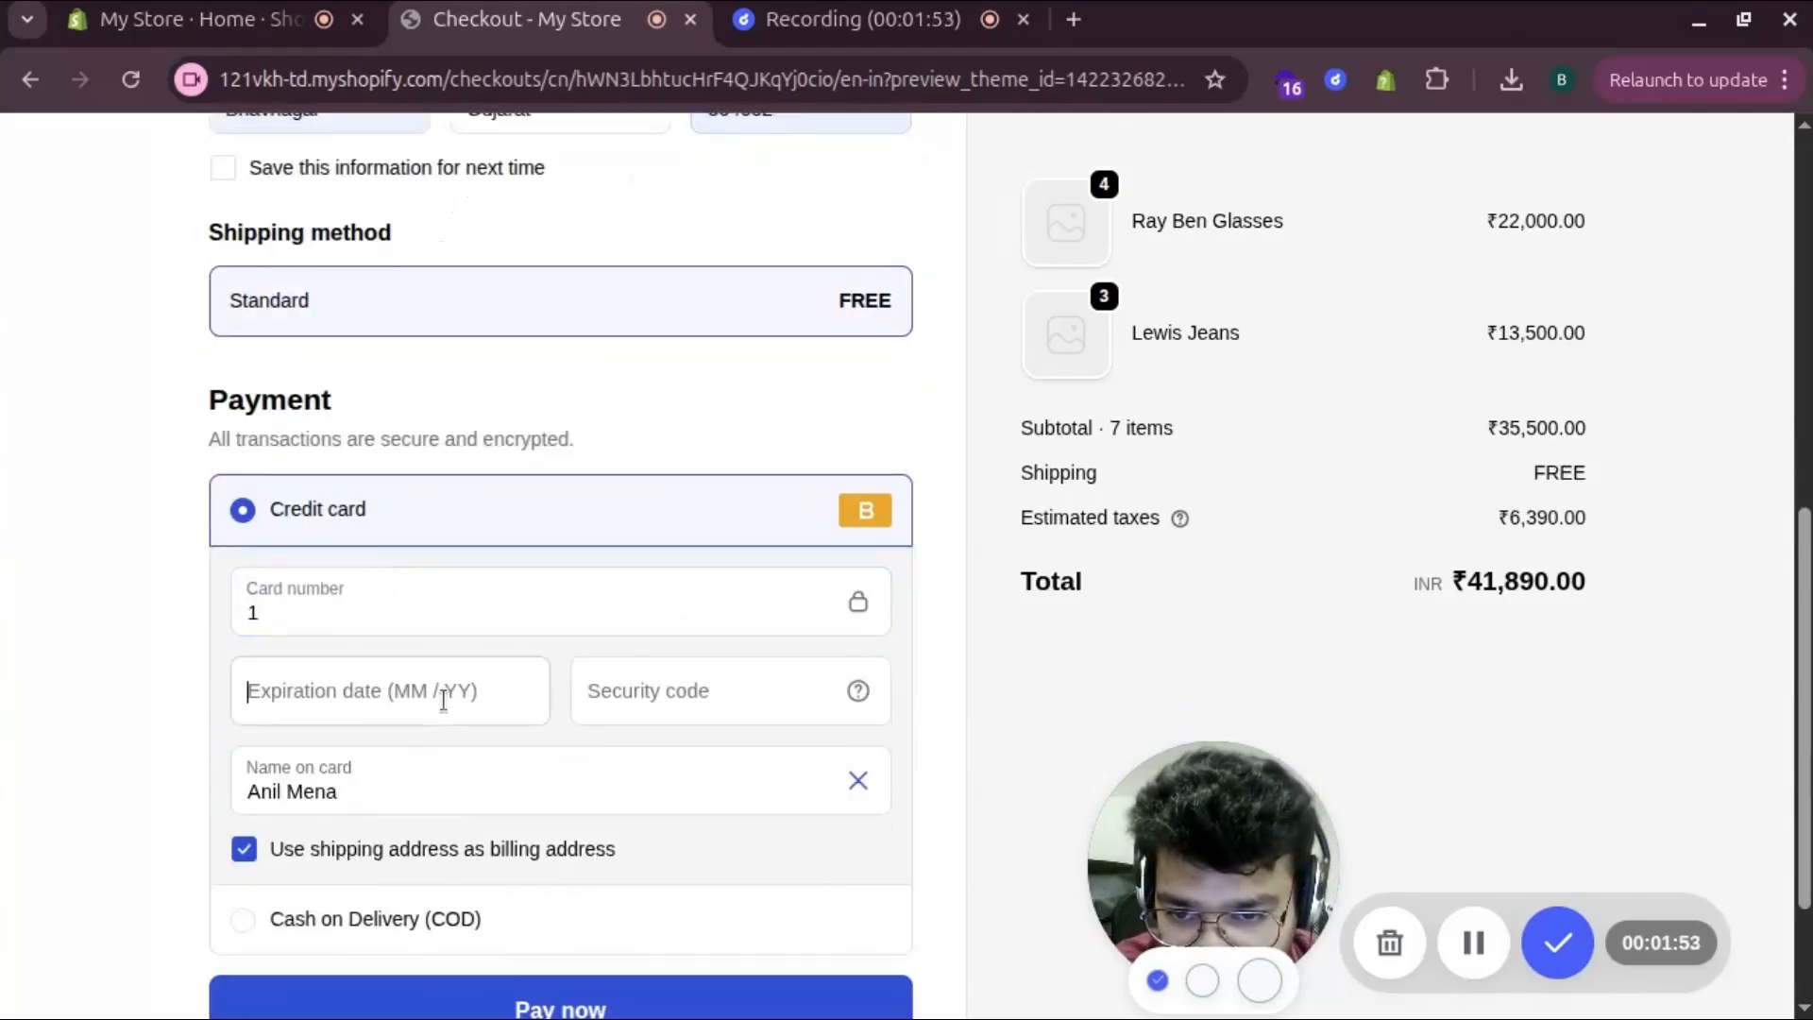
click(443, 700)
text(02 / 26)
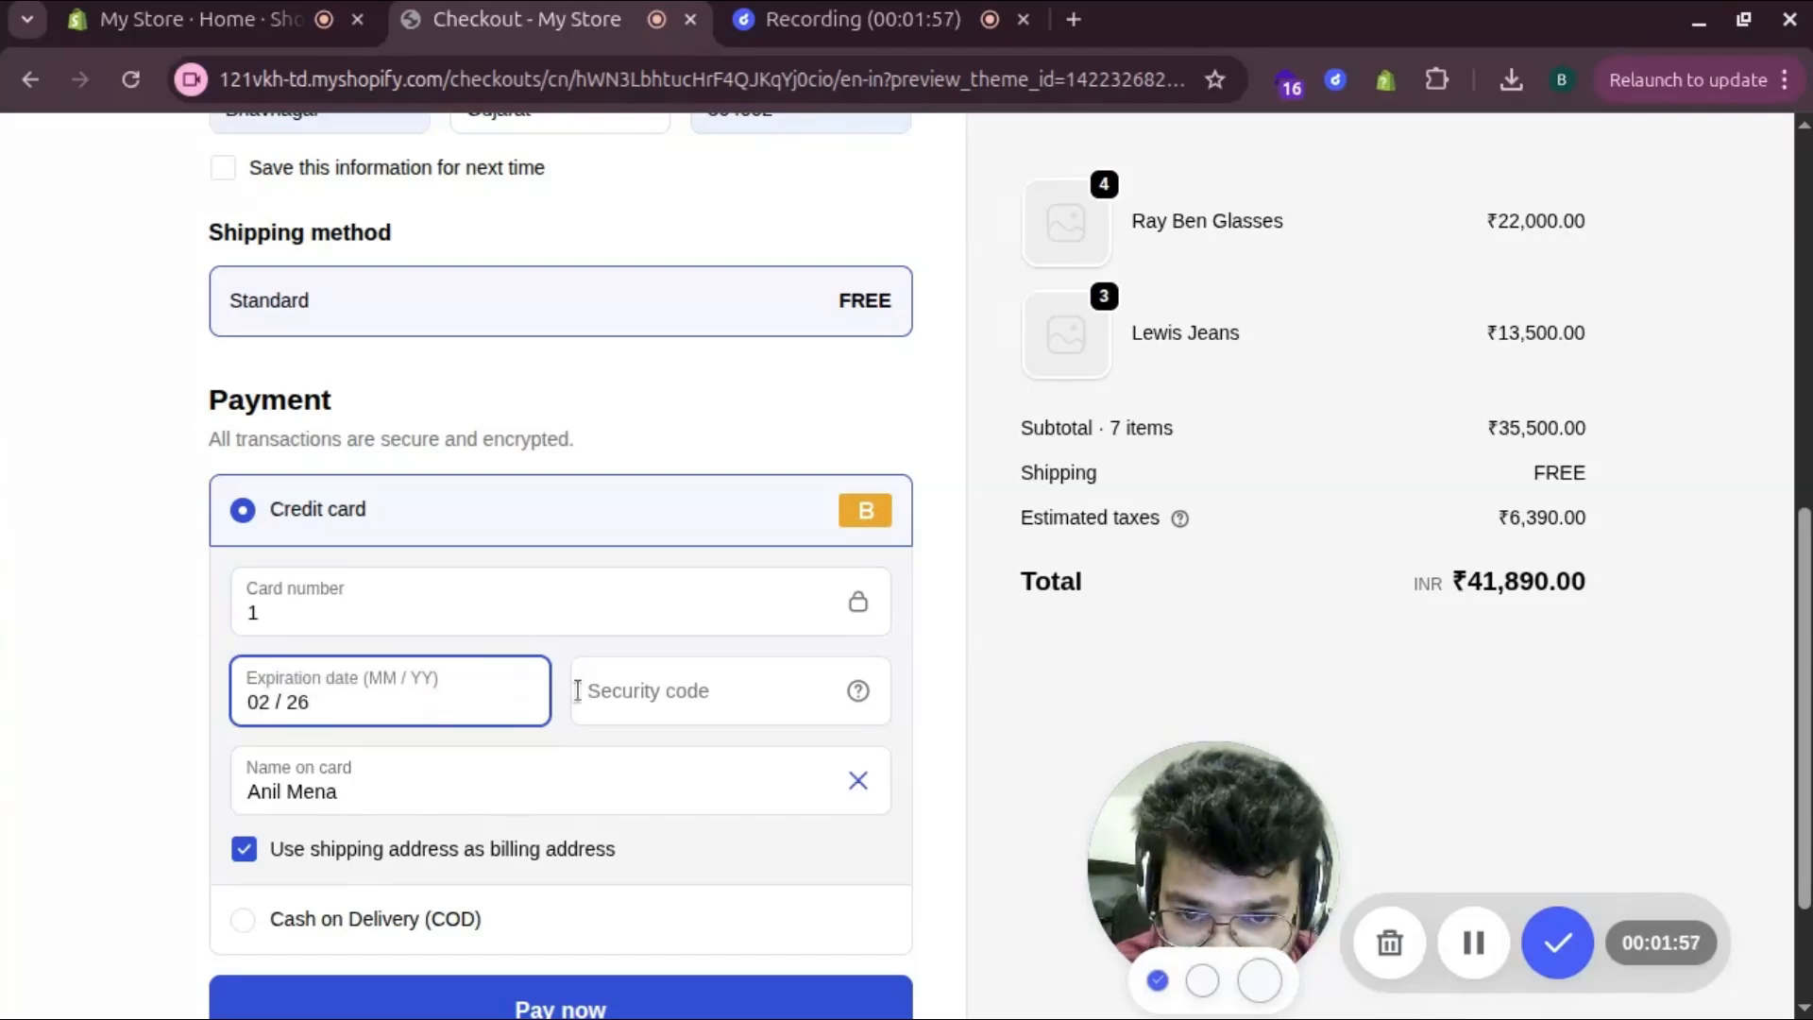
click(693, 680)
text(123)
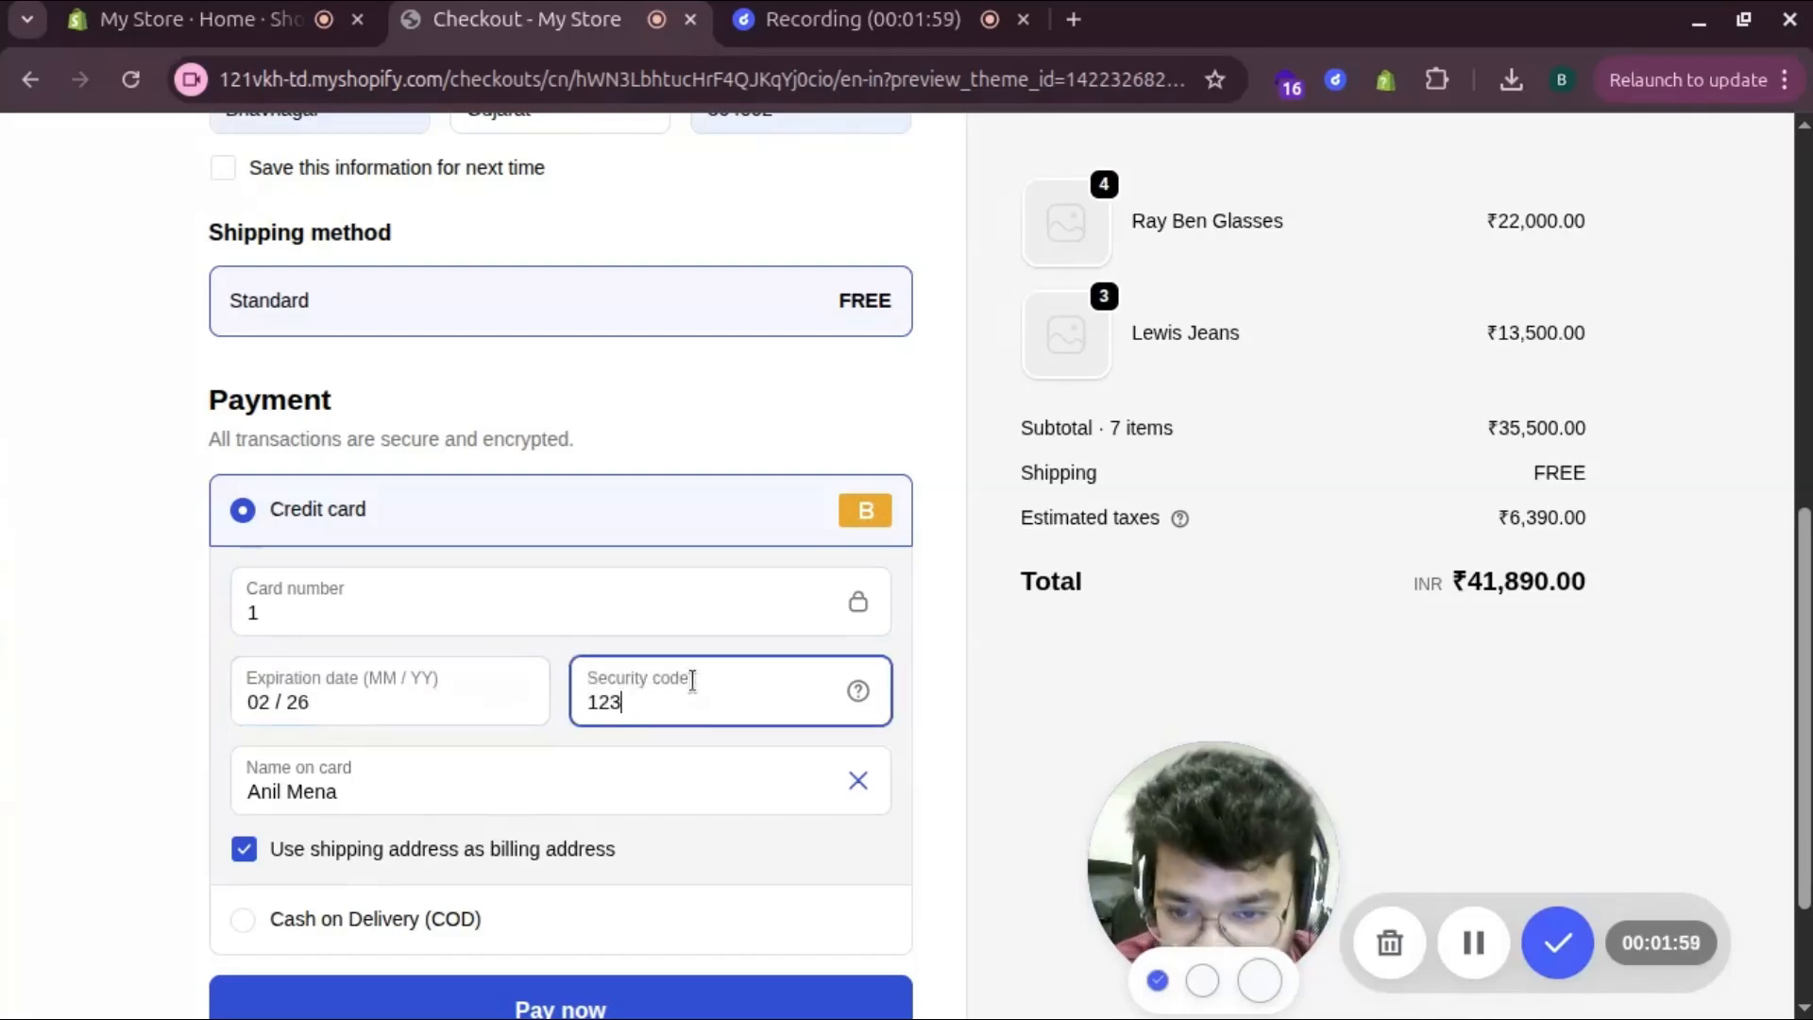
scroll(692, 680, down, 2)
click(507, 829)
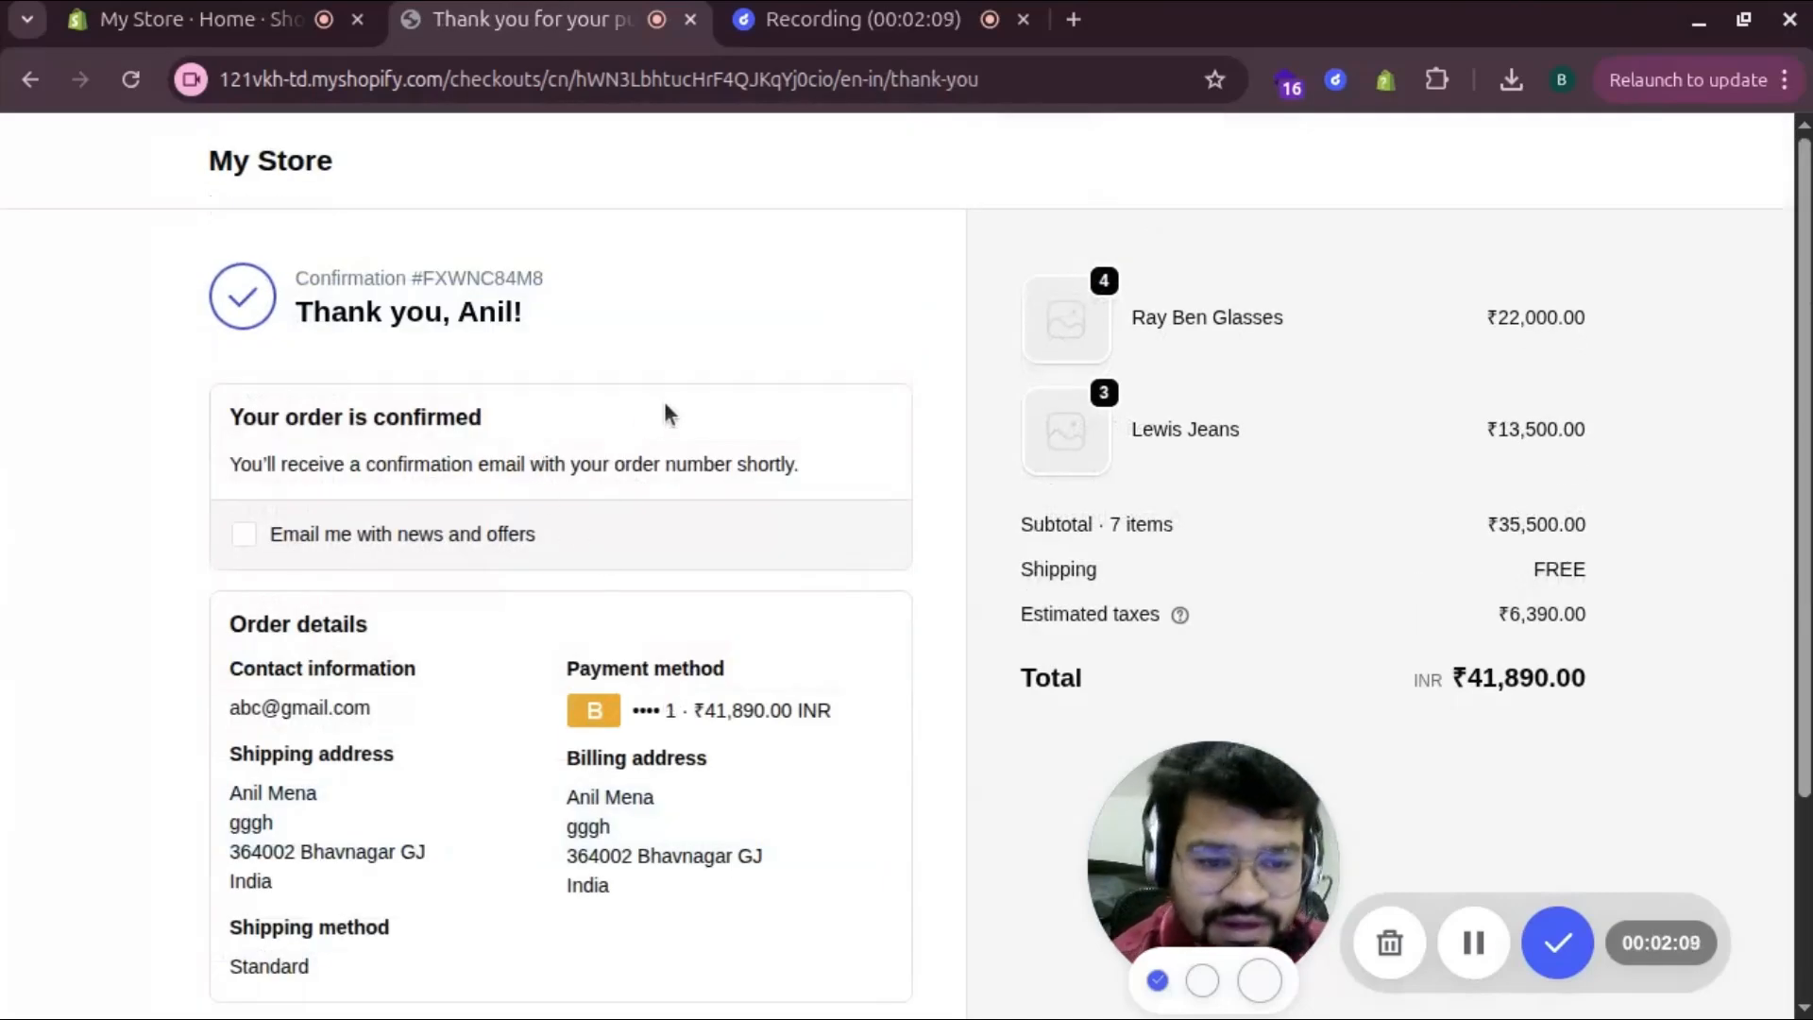
Scroll through the thank-you page for the 7-item, ₹41,890.00 order with free Standard shipping
scroll(668, 401, down, 3)
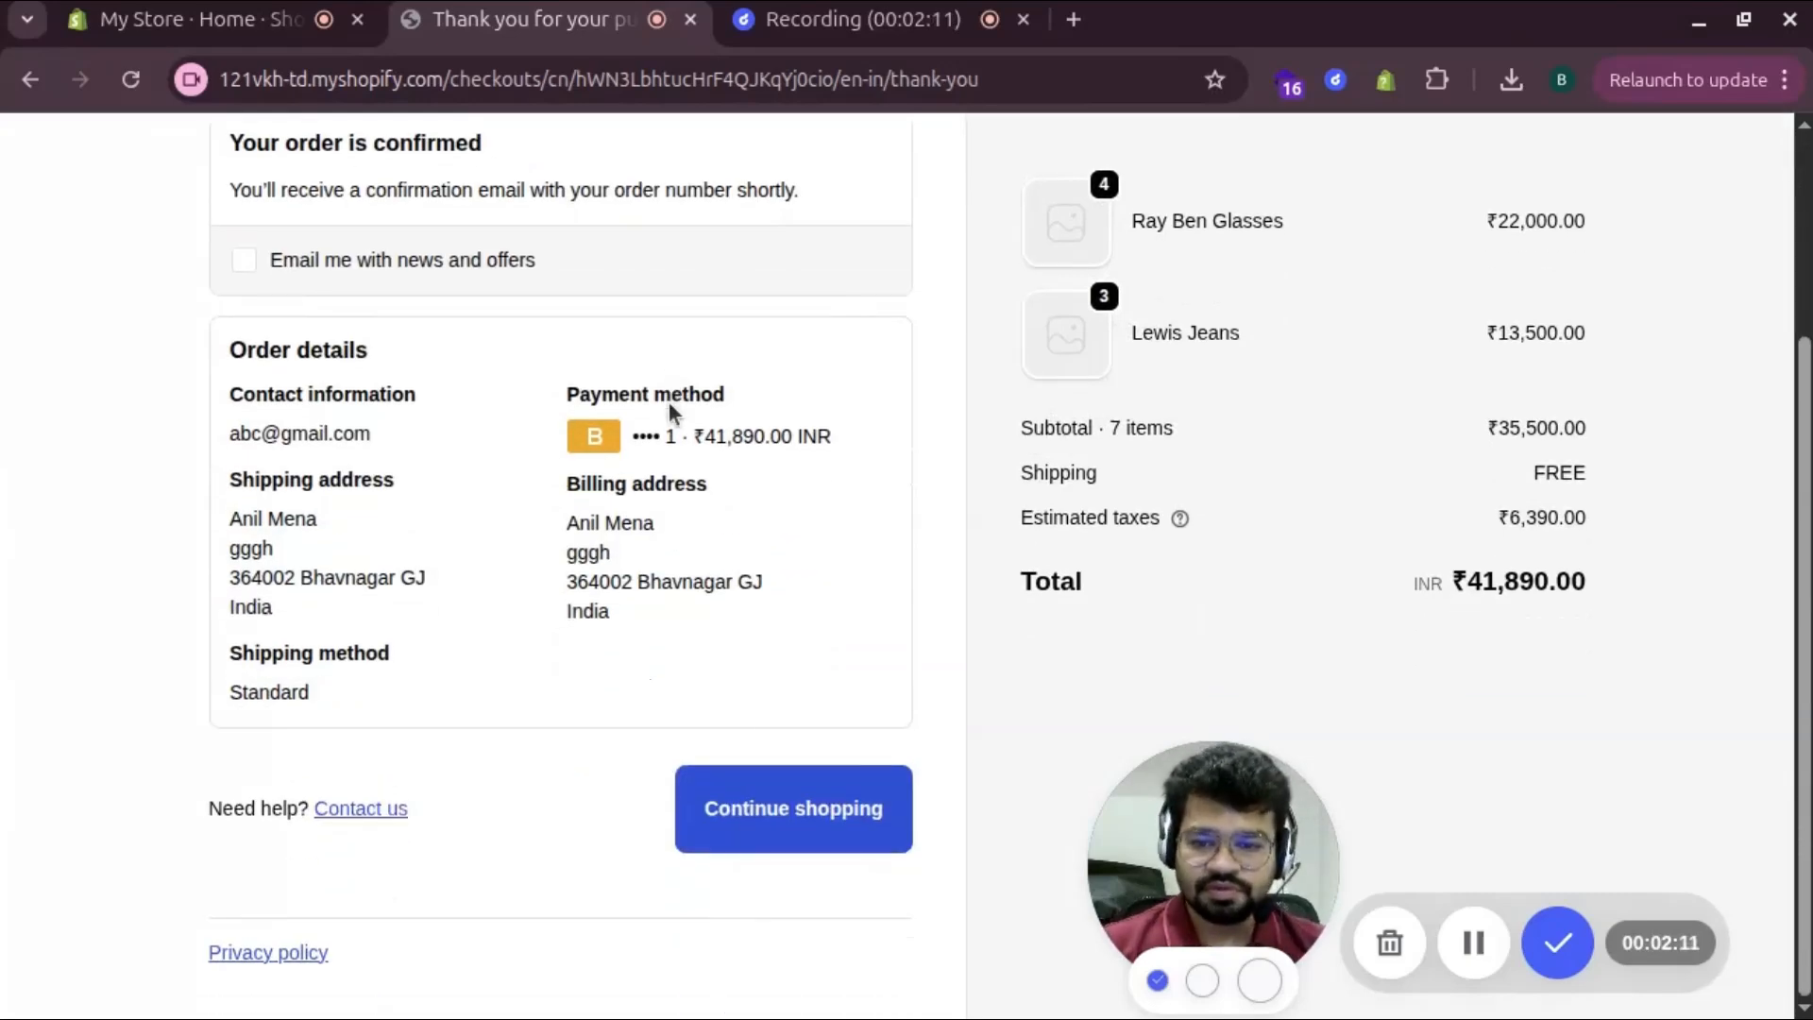
scroll(669, 400, up, 3)
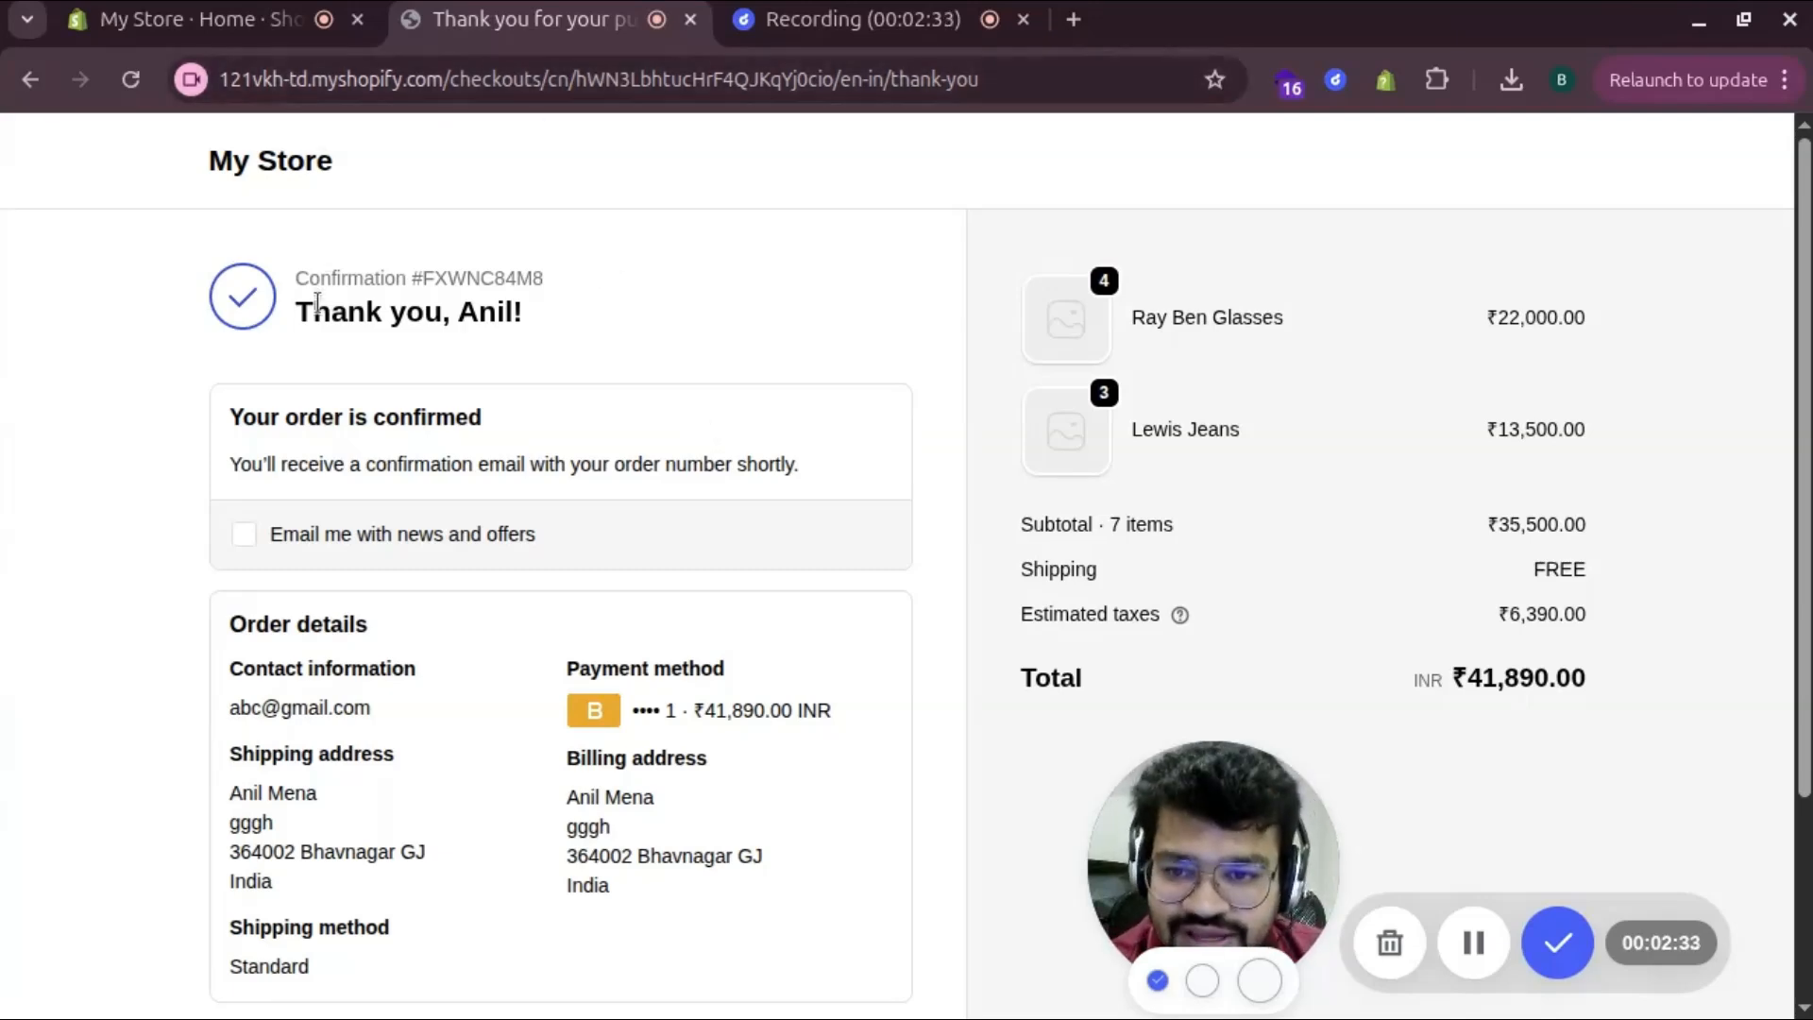
Open order #1016 from the Orders list in the store admin
click(180, 15)
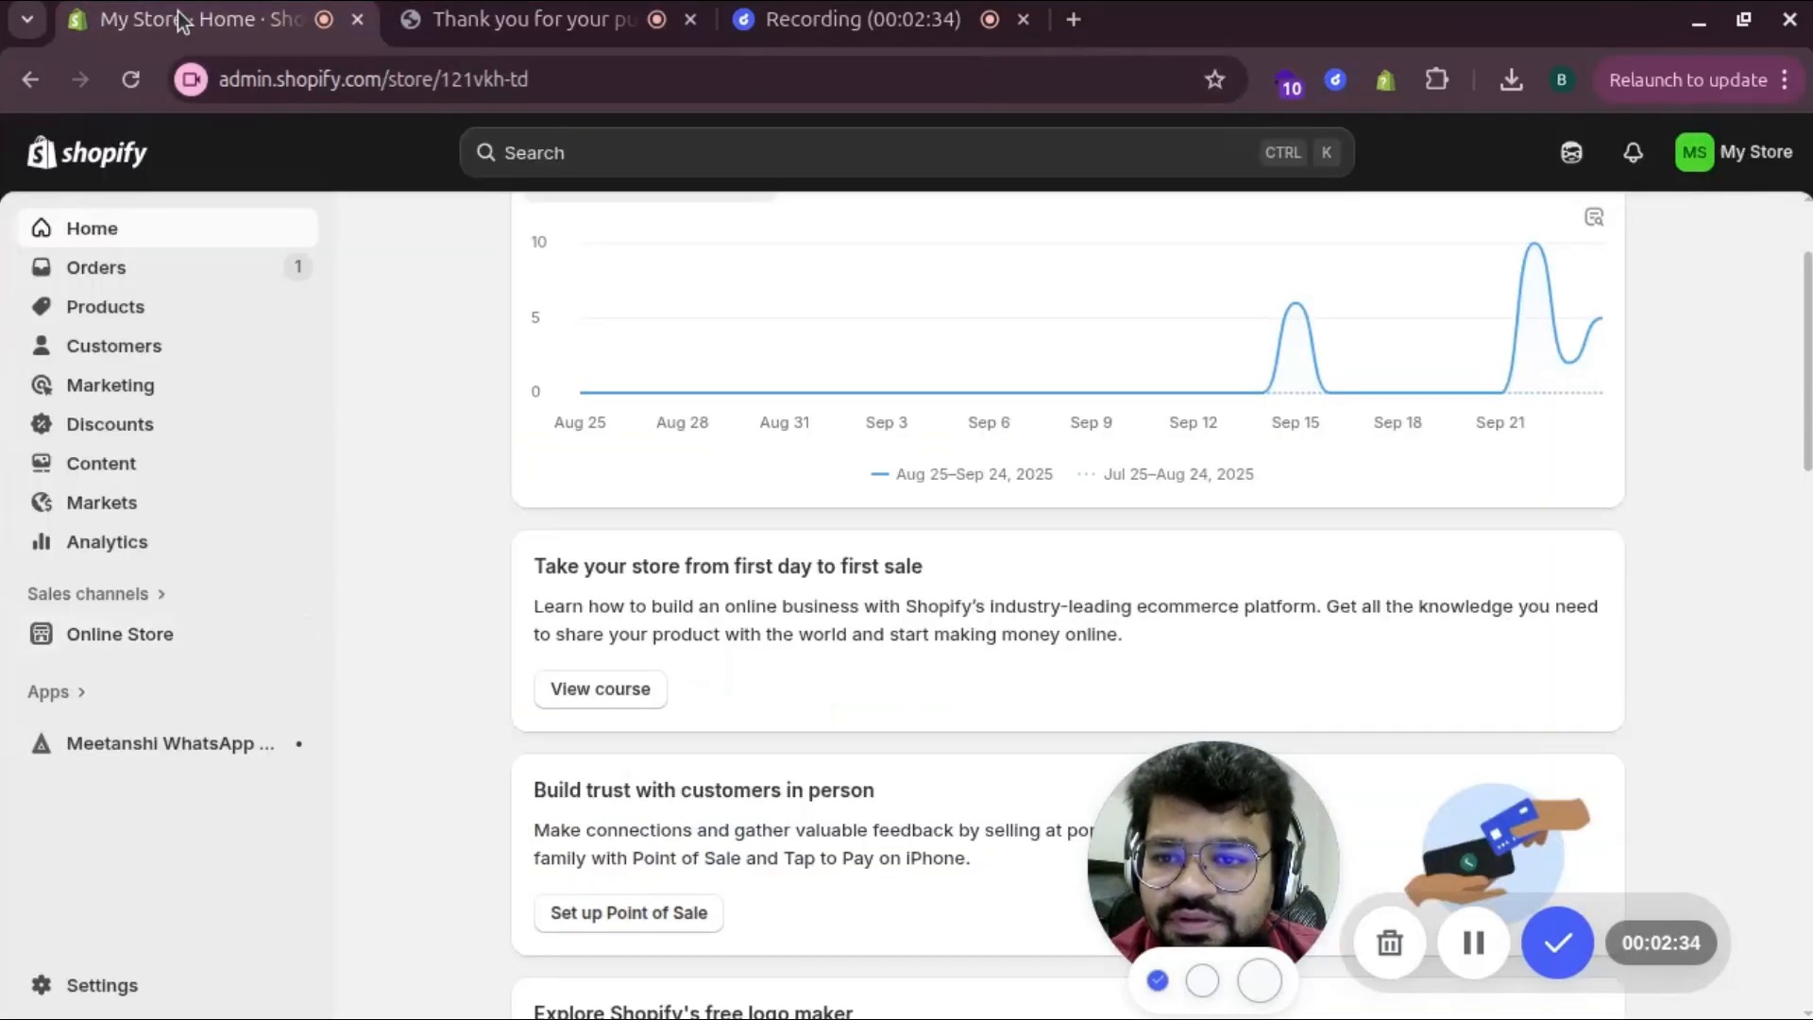
click(76, 269)
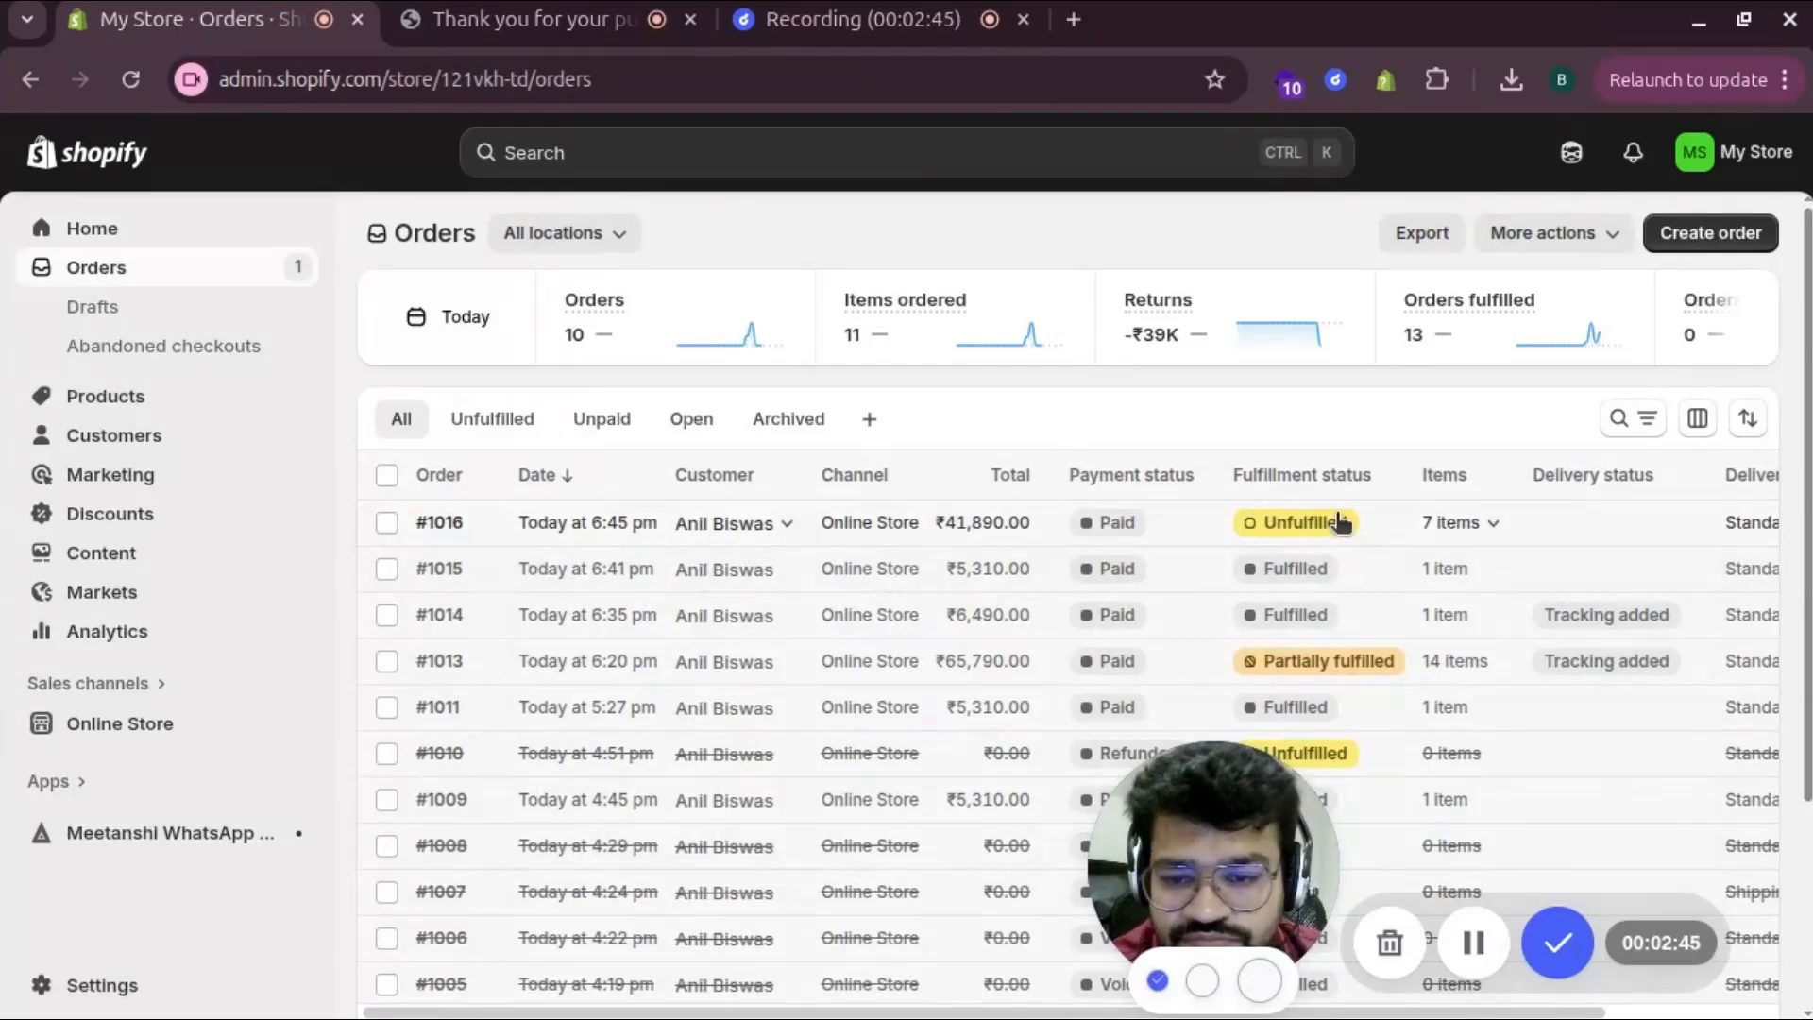
click(436, 525)
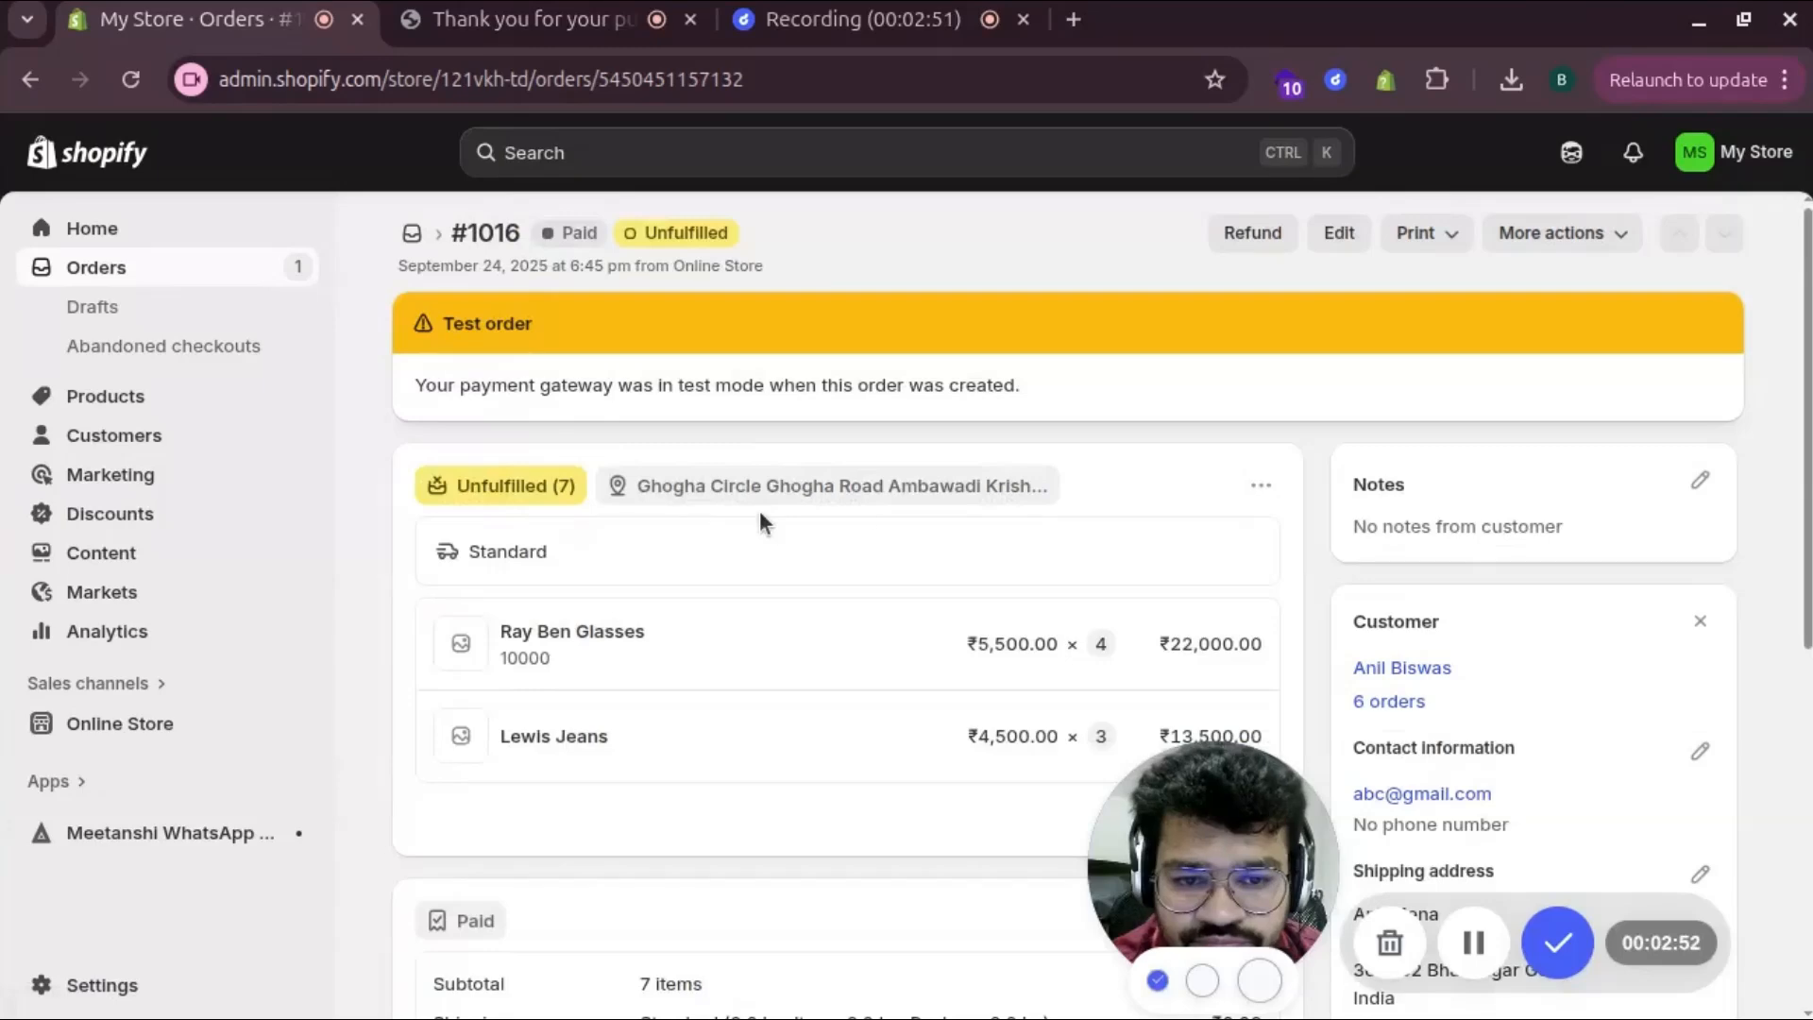
Review order #1016's paid, unfulfilled items and begin fulfilling them
scroll(1108, 534, down, 5)
scroll(1108, 533, up, 3)
scroll(1108, 531, up, 1)
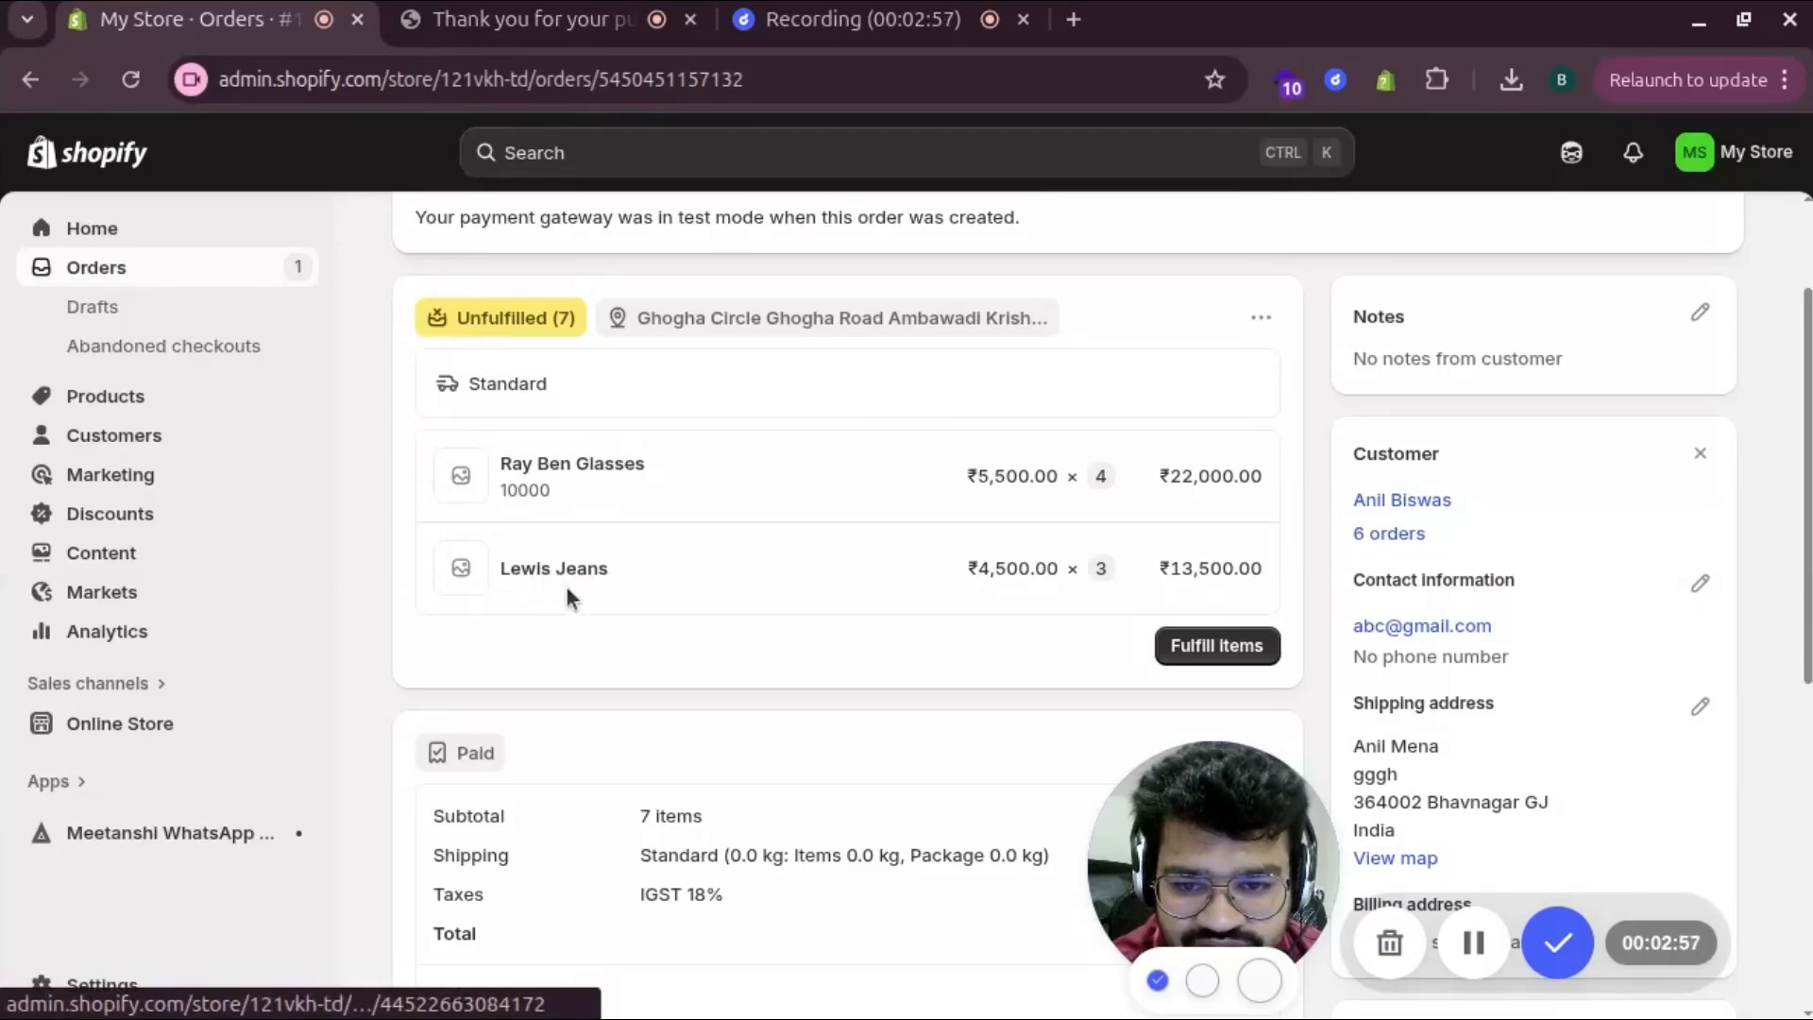
scroll(567, 587, down, 3)
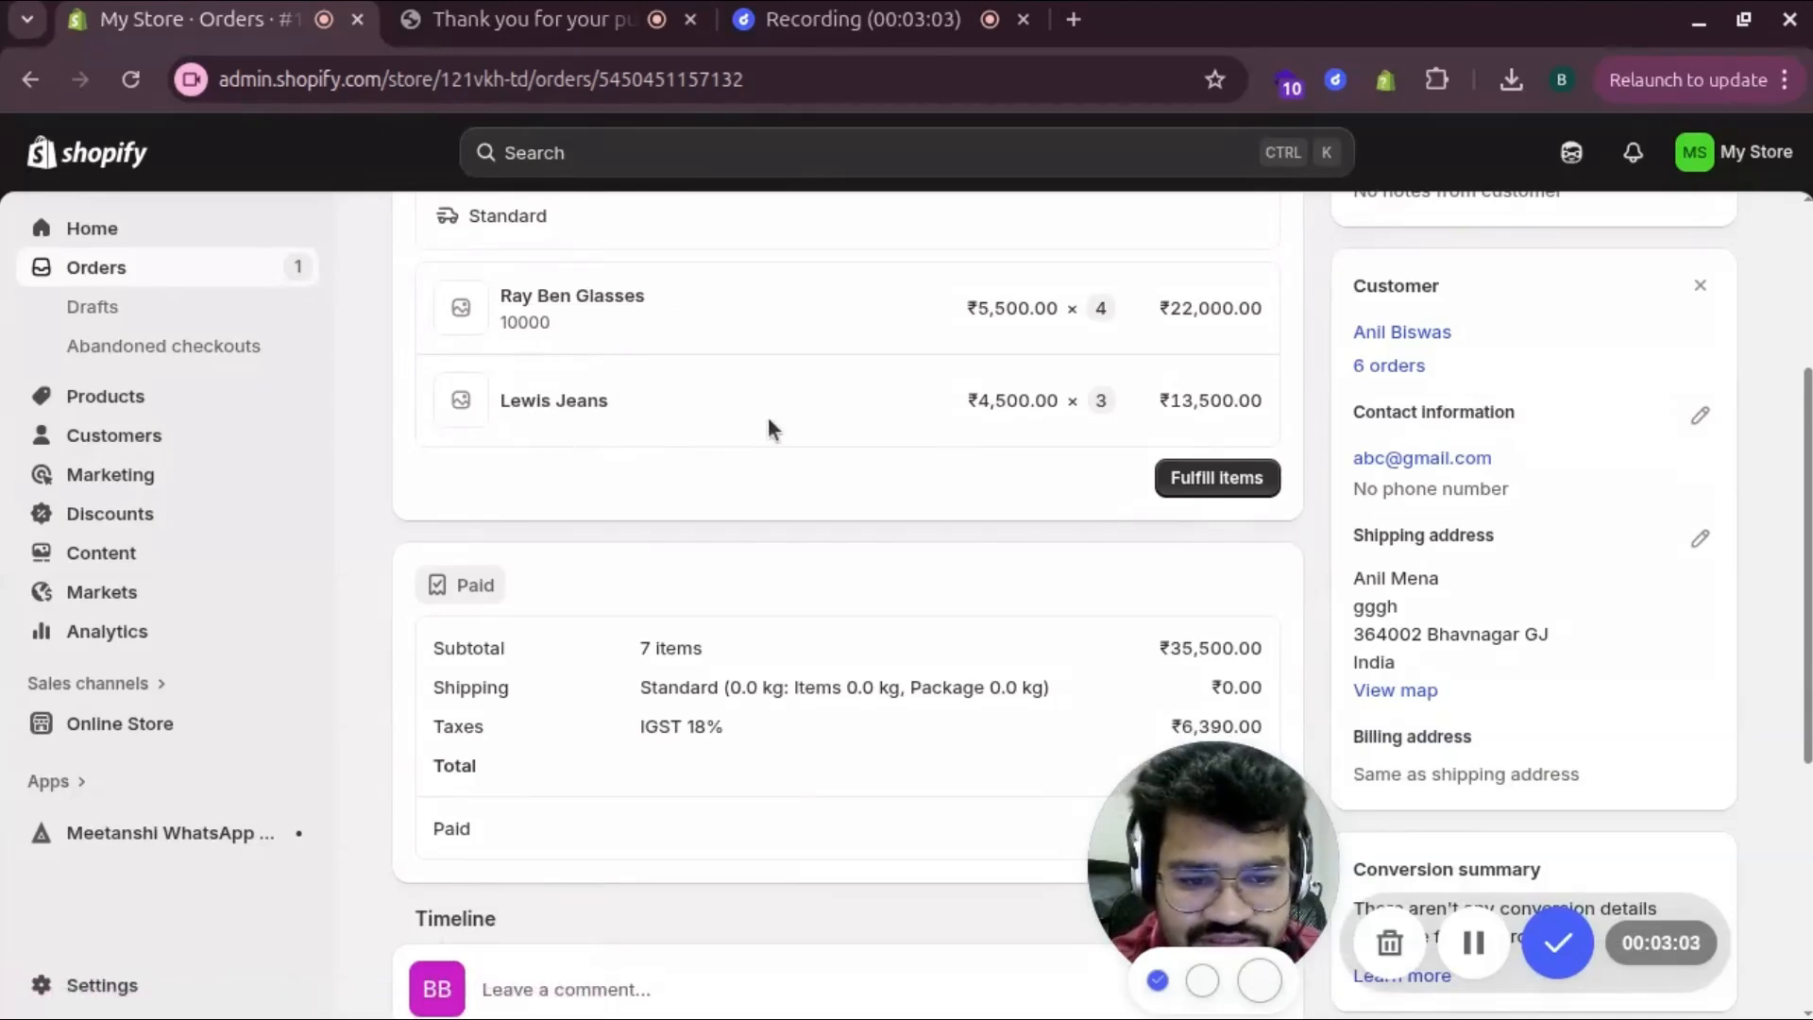
scroll(1006, 415, up, 3)
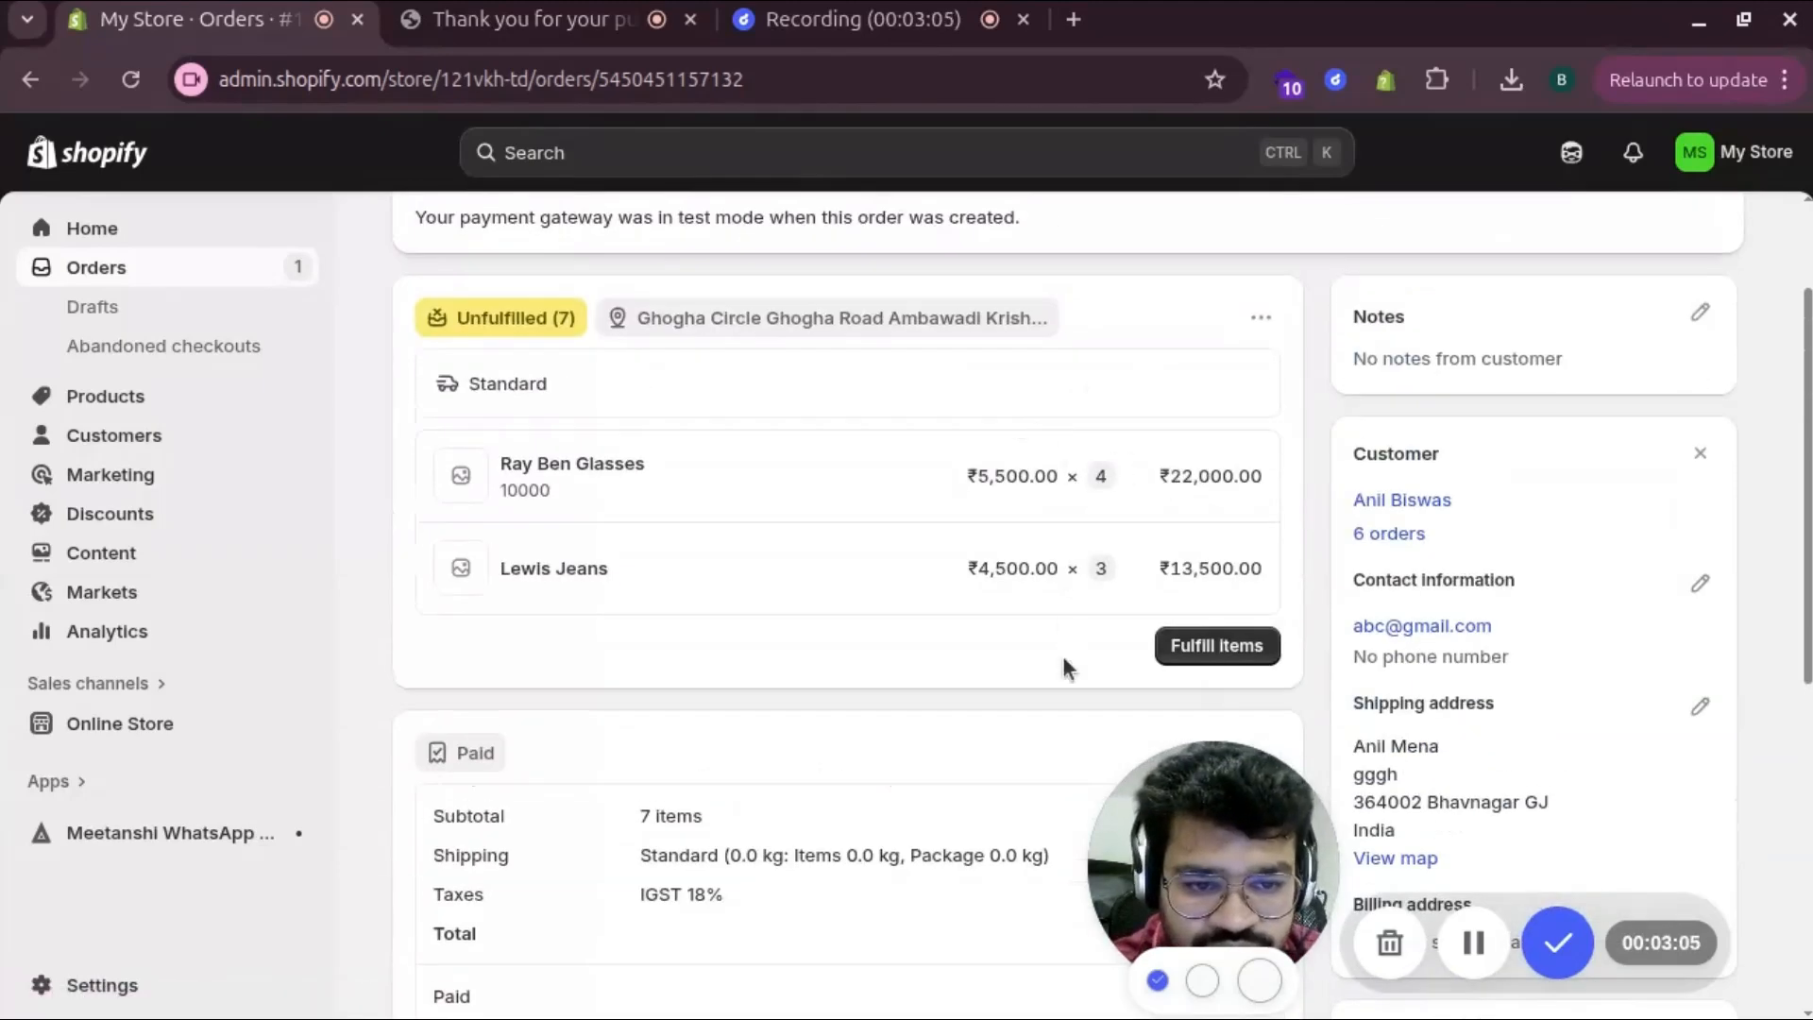
click(1214, 652)
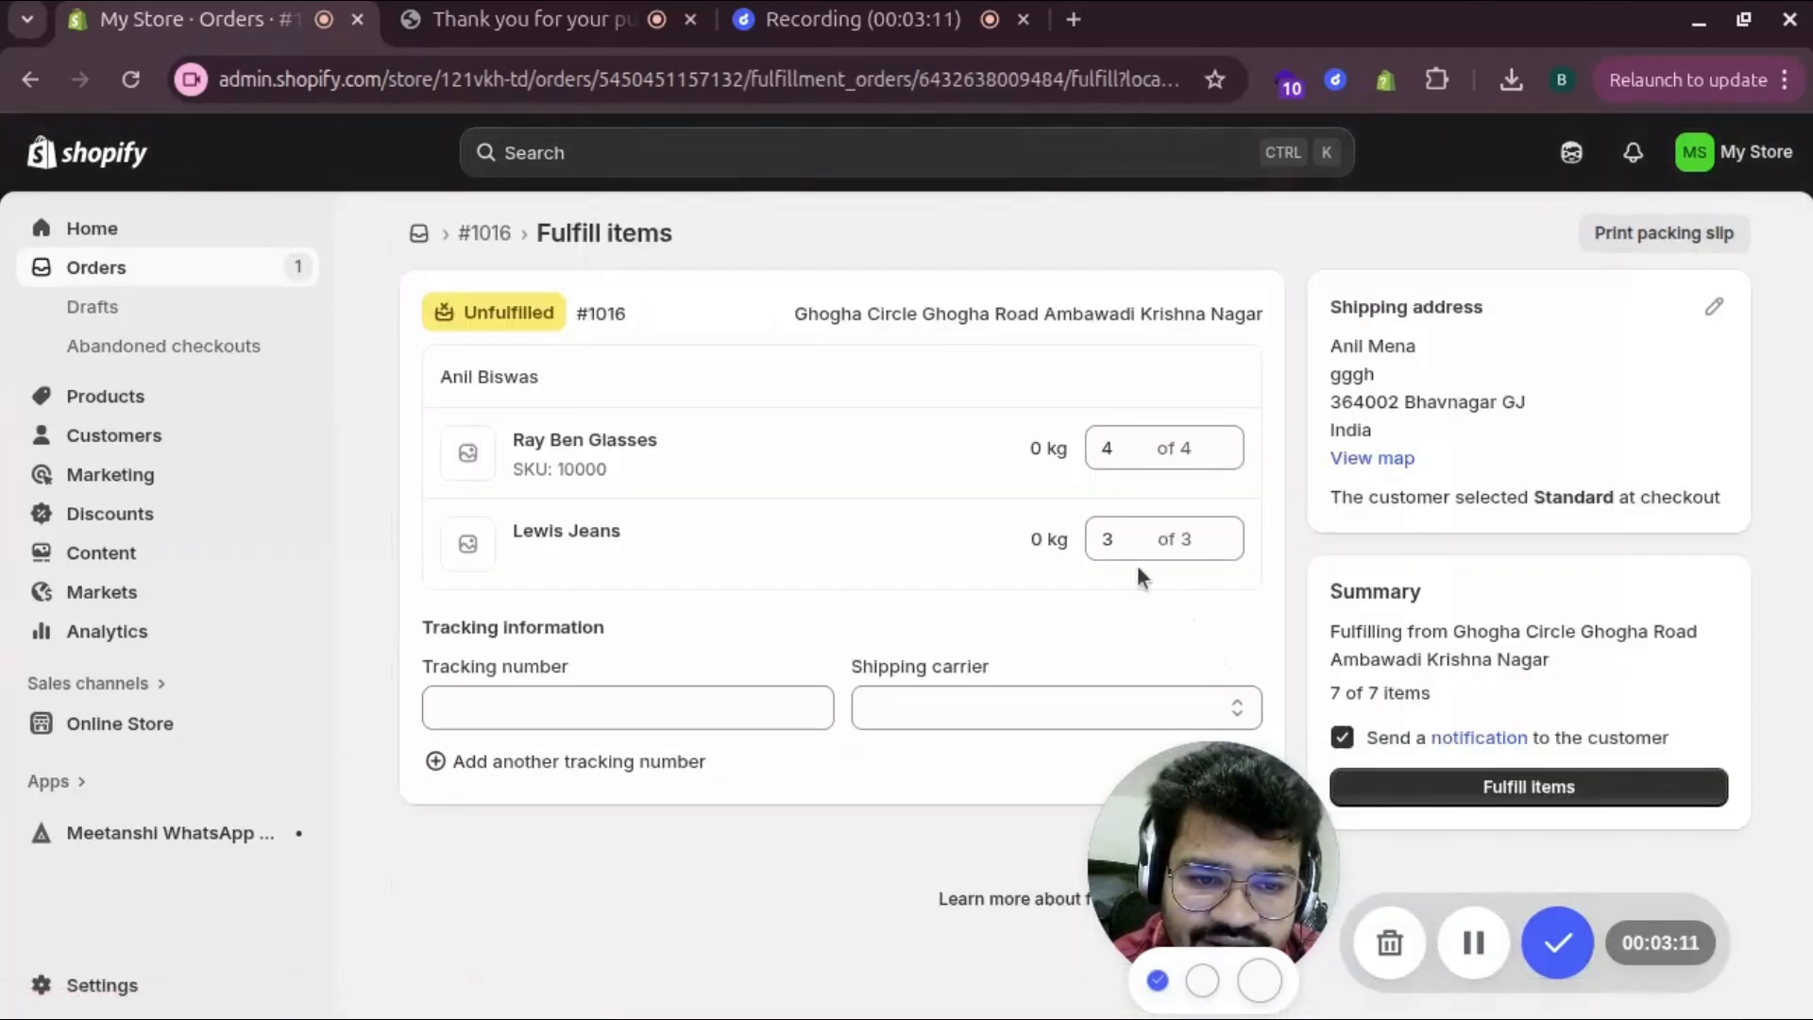
Set the fulfillment quantities to 1 Ray Ben Glasses and 1 Lewis Jeans
click(1133, 449)
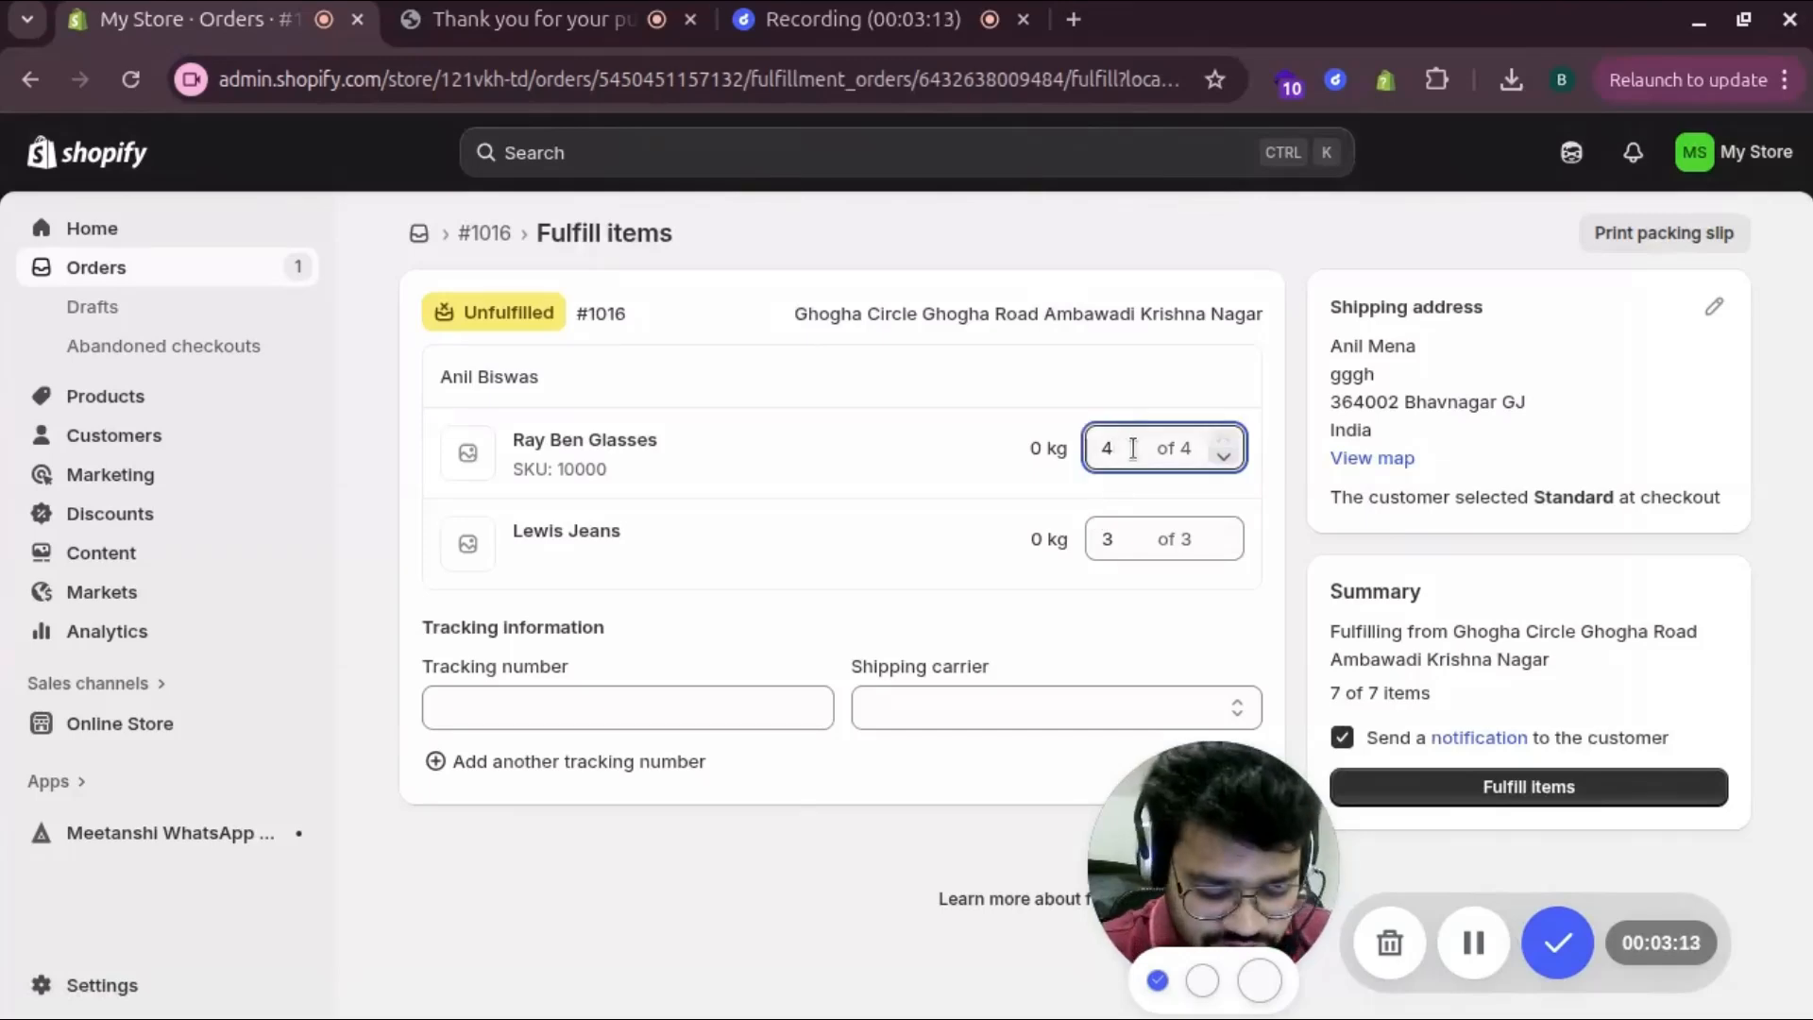
key(BackSpace)
text(0)
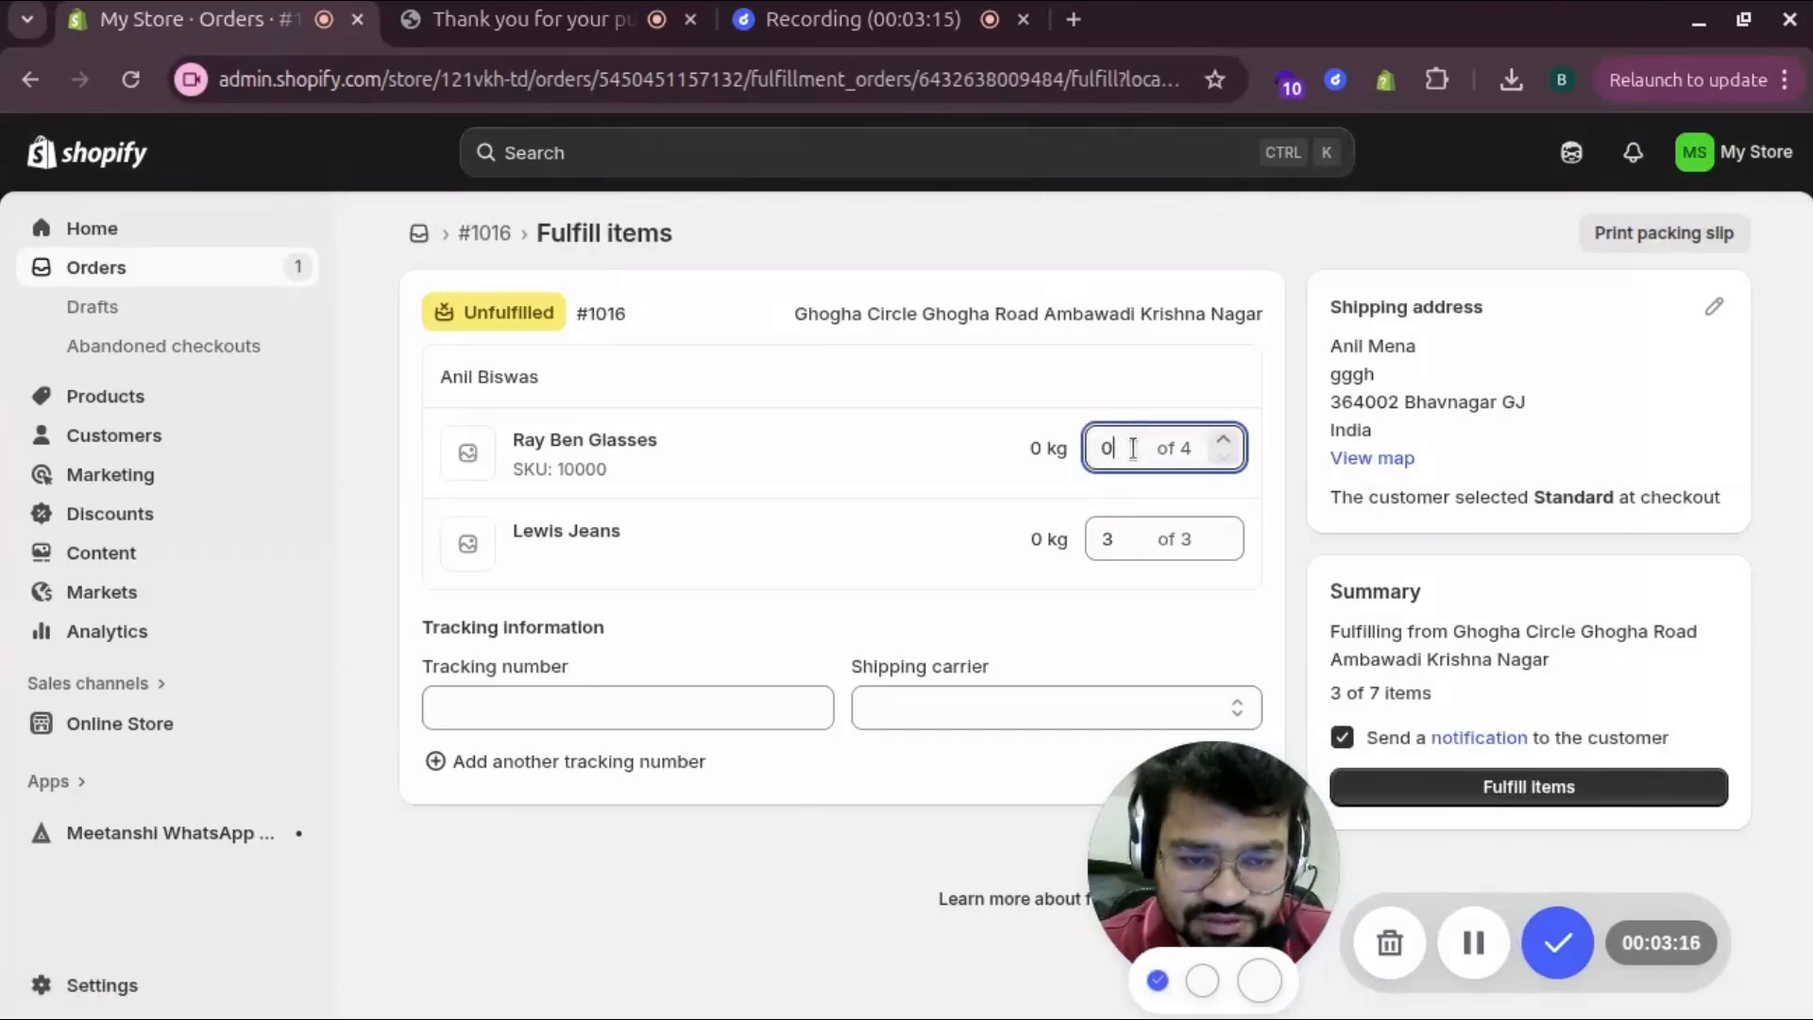
key(BackSpace)
text(1)
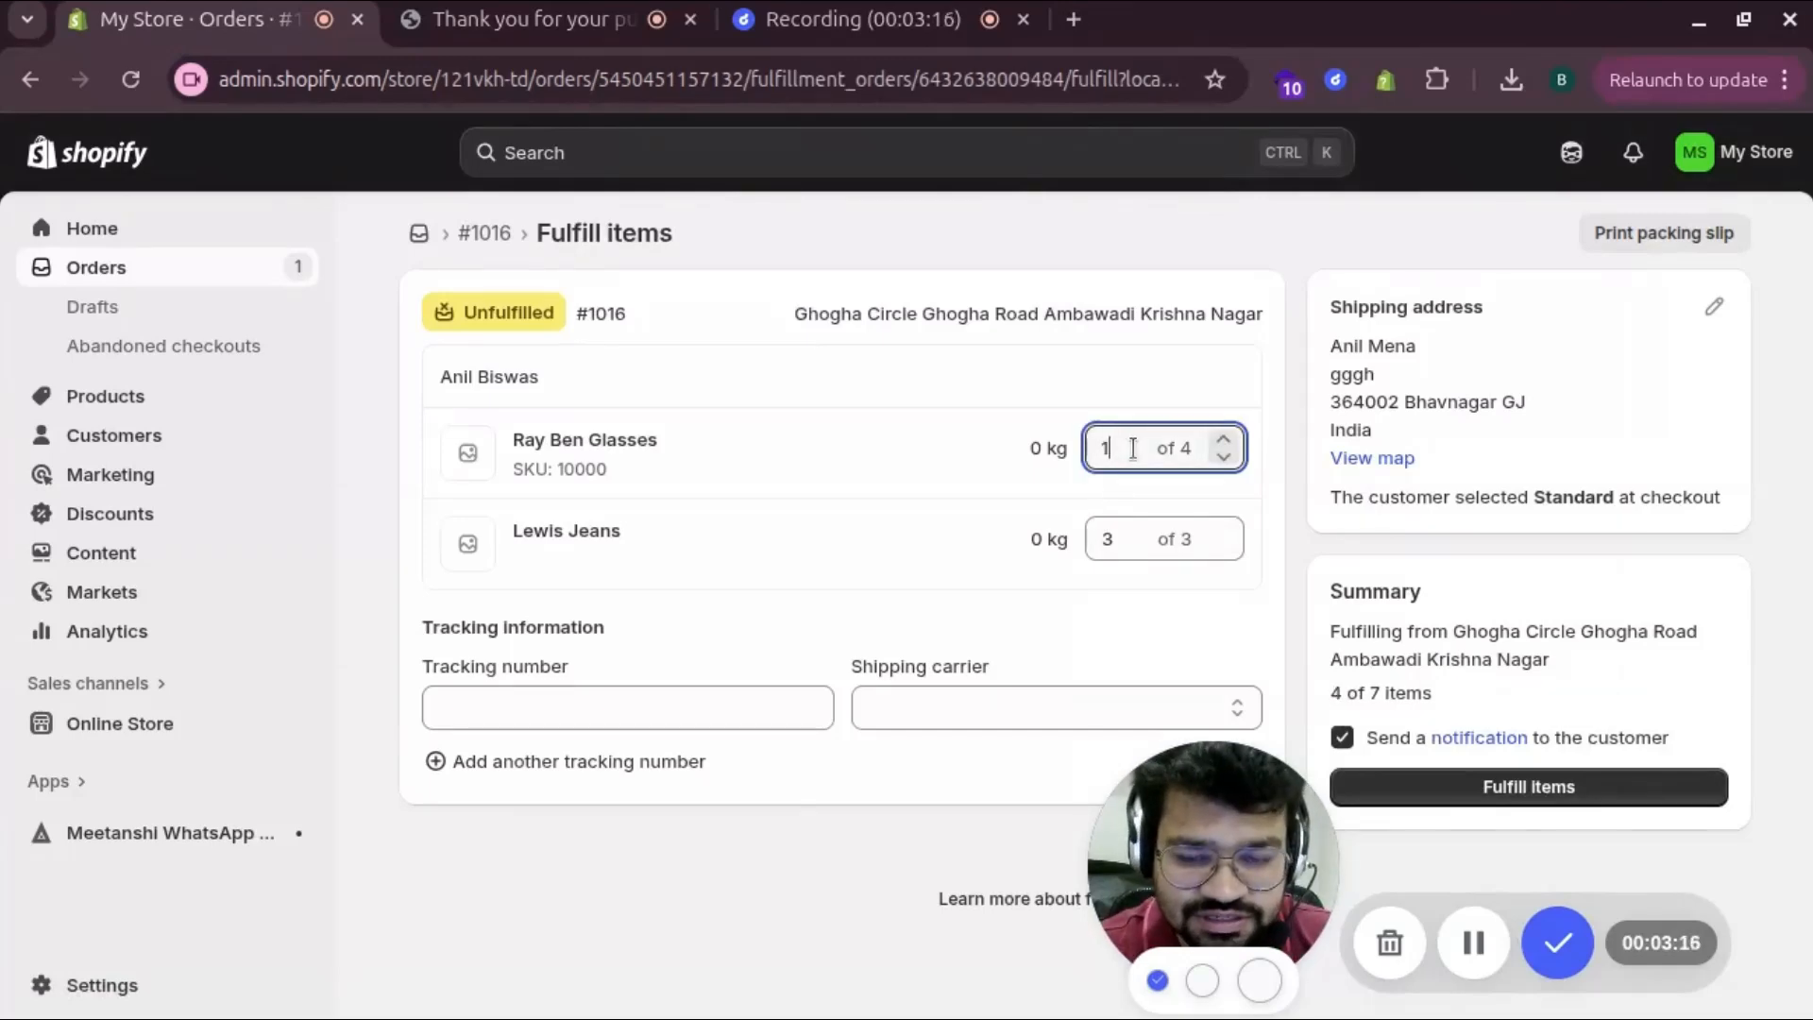
click(1132, 539)
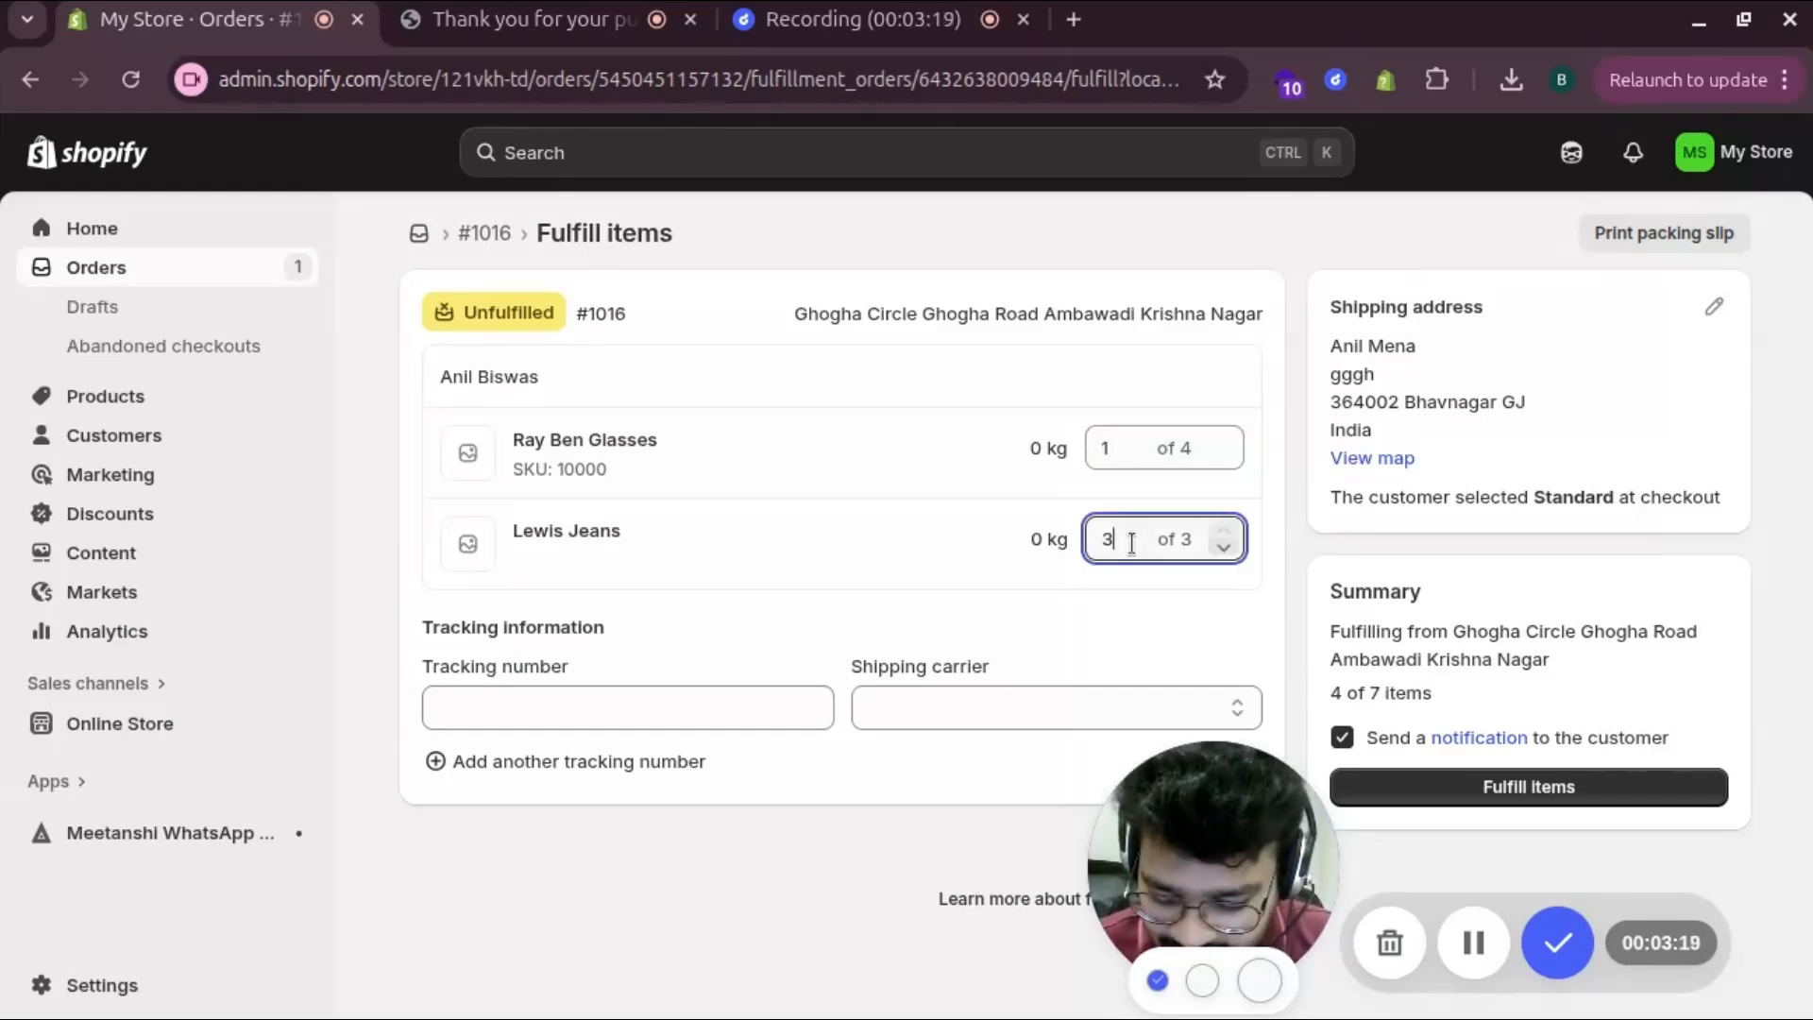
key(BackSpace)
text(1)
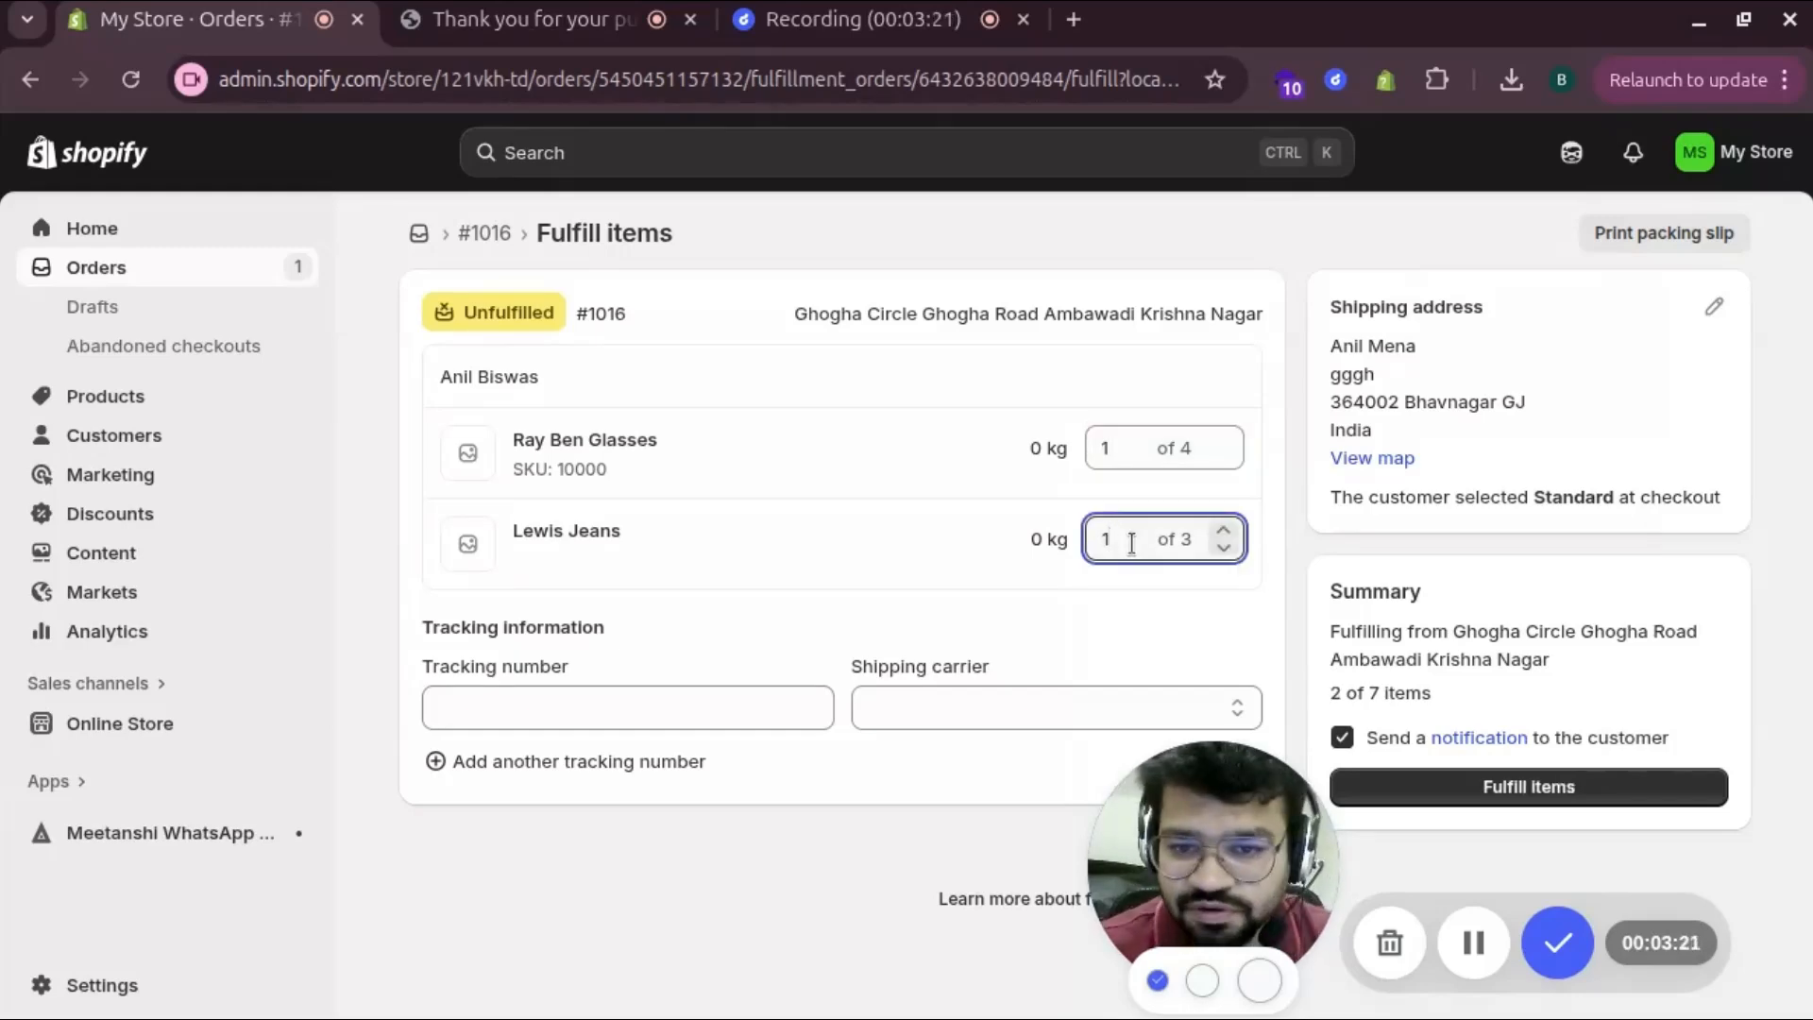
Add tracking number 123456789 with carrier AGS and confirm the fulfillment
click(631, 703)
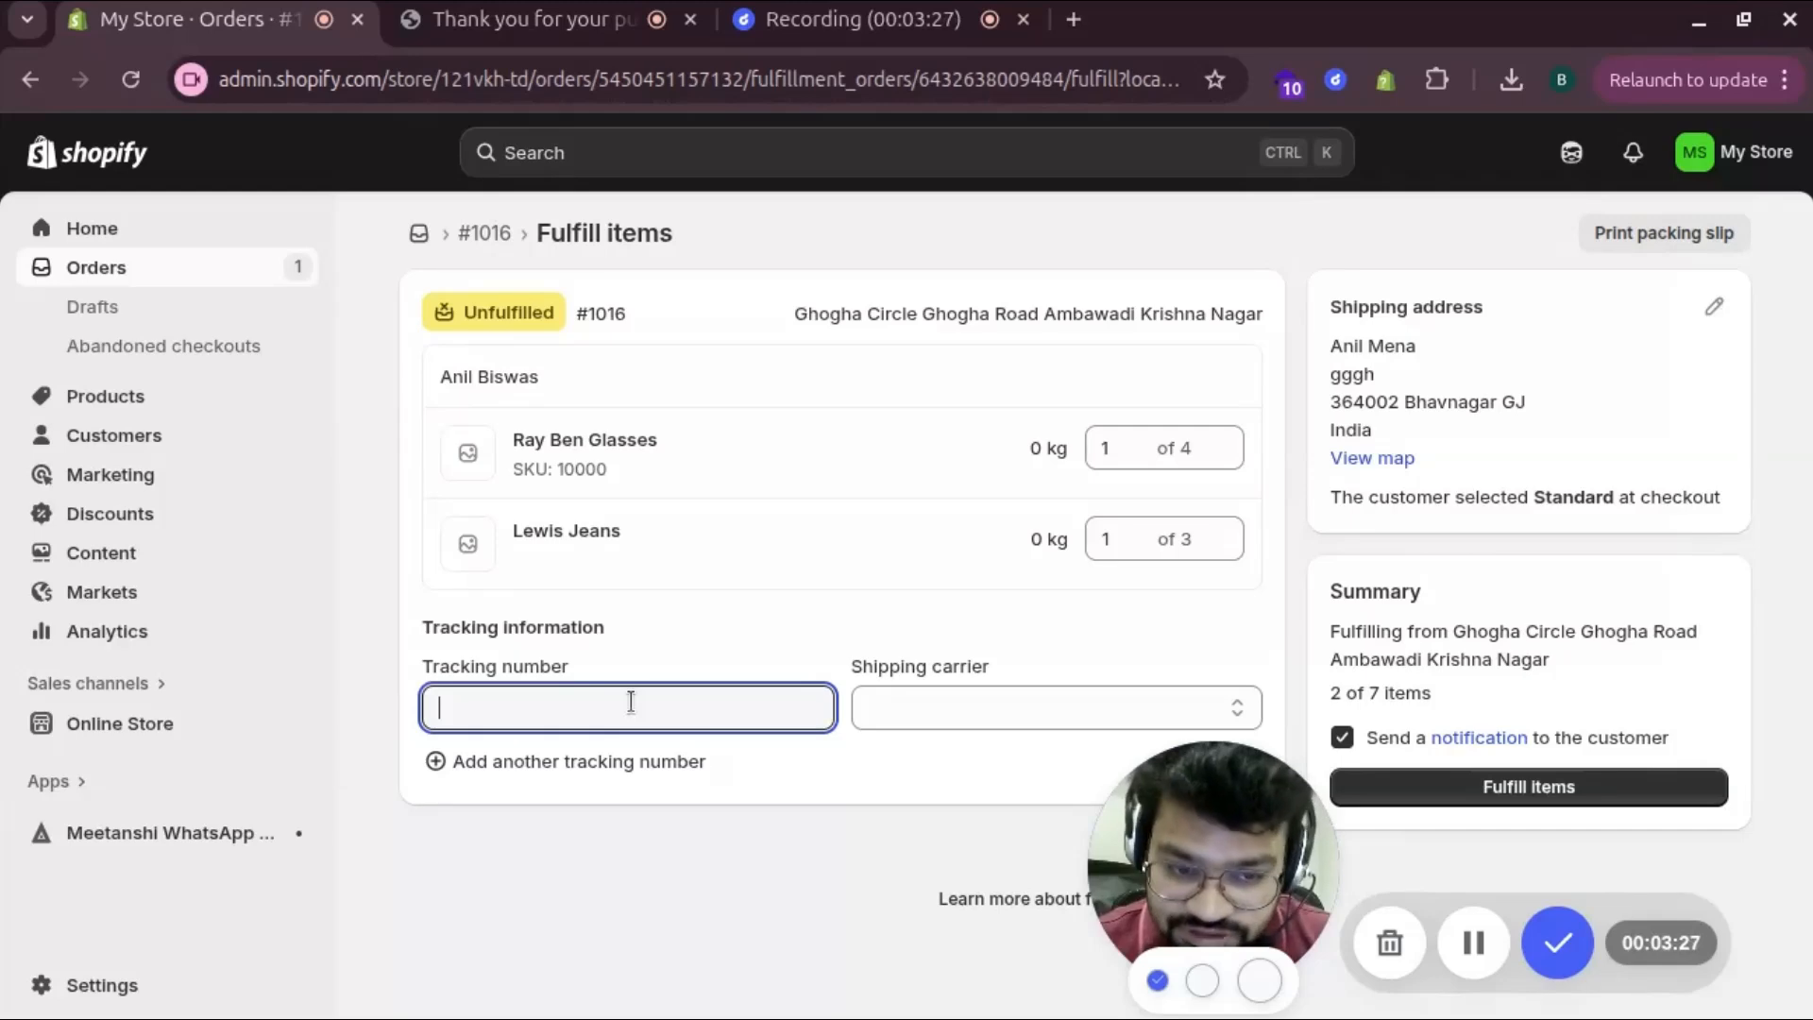
text(1234567)
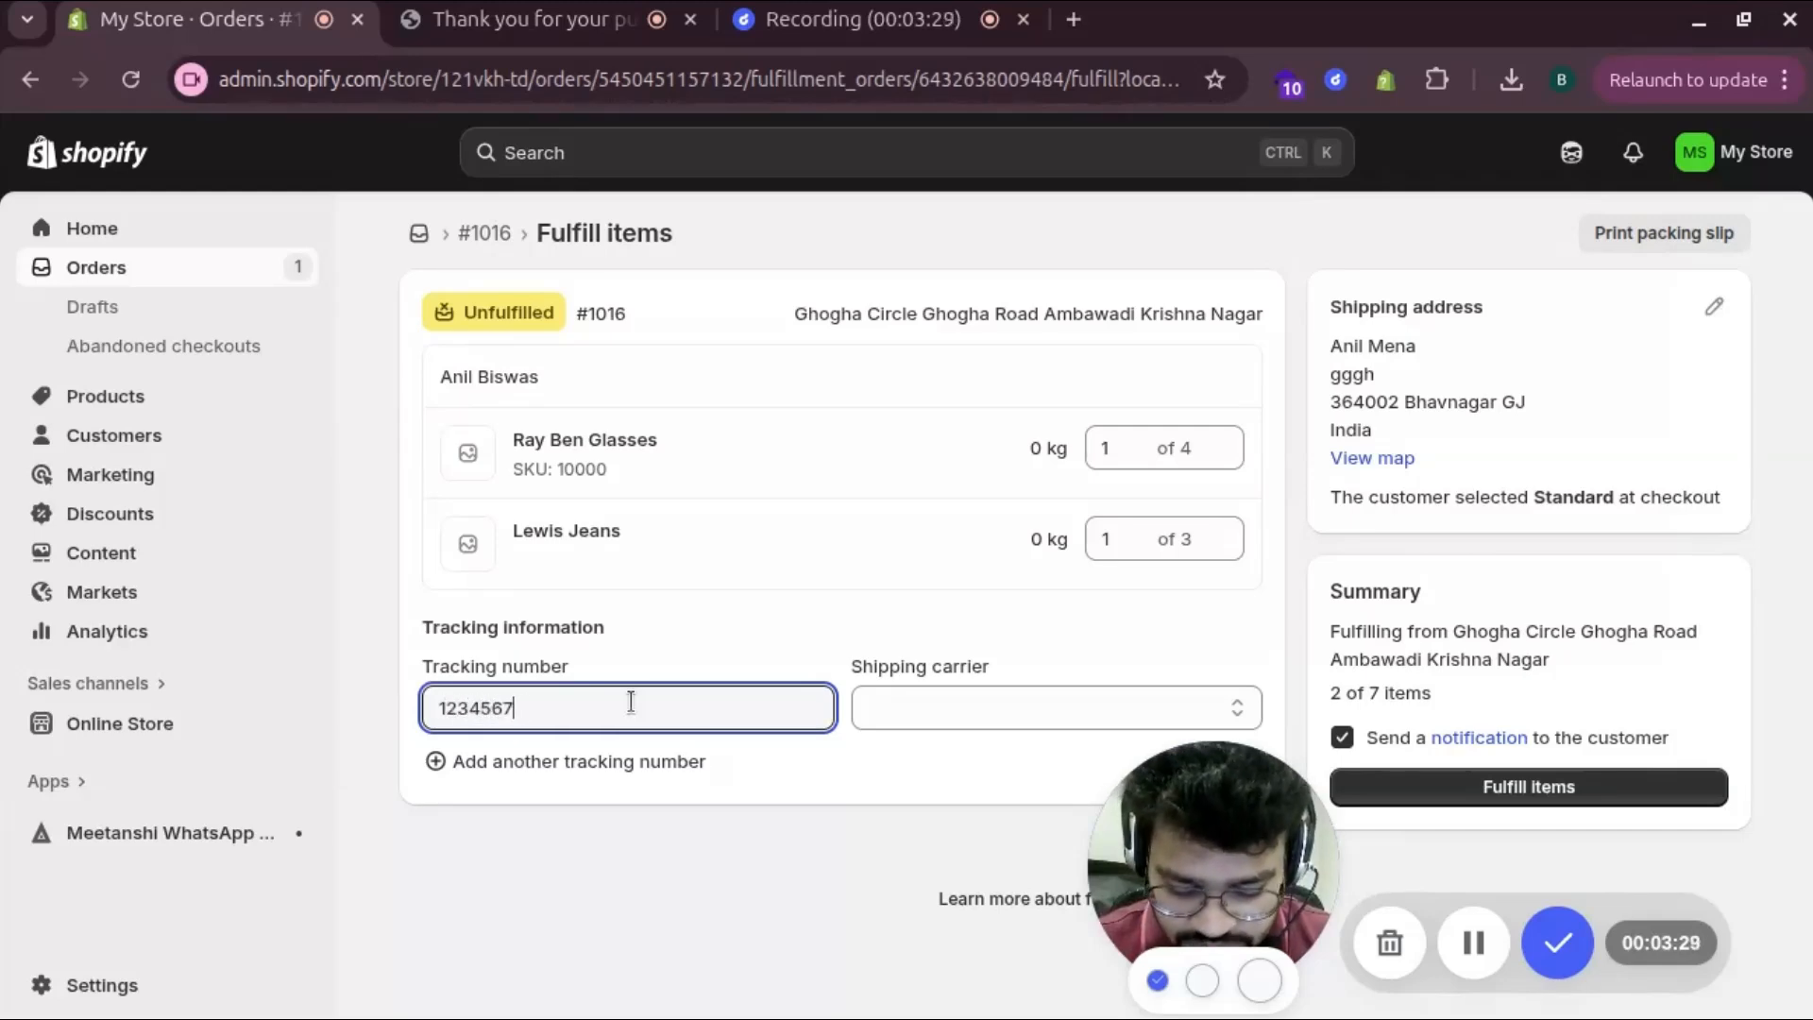
text(89)
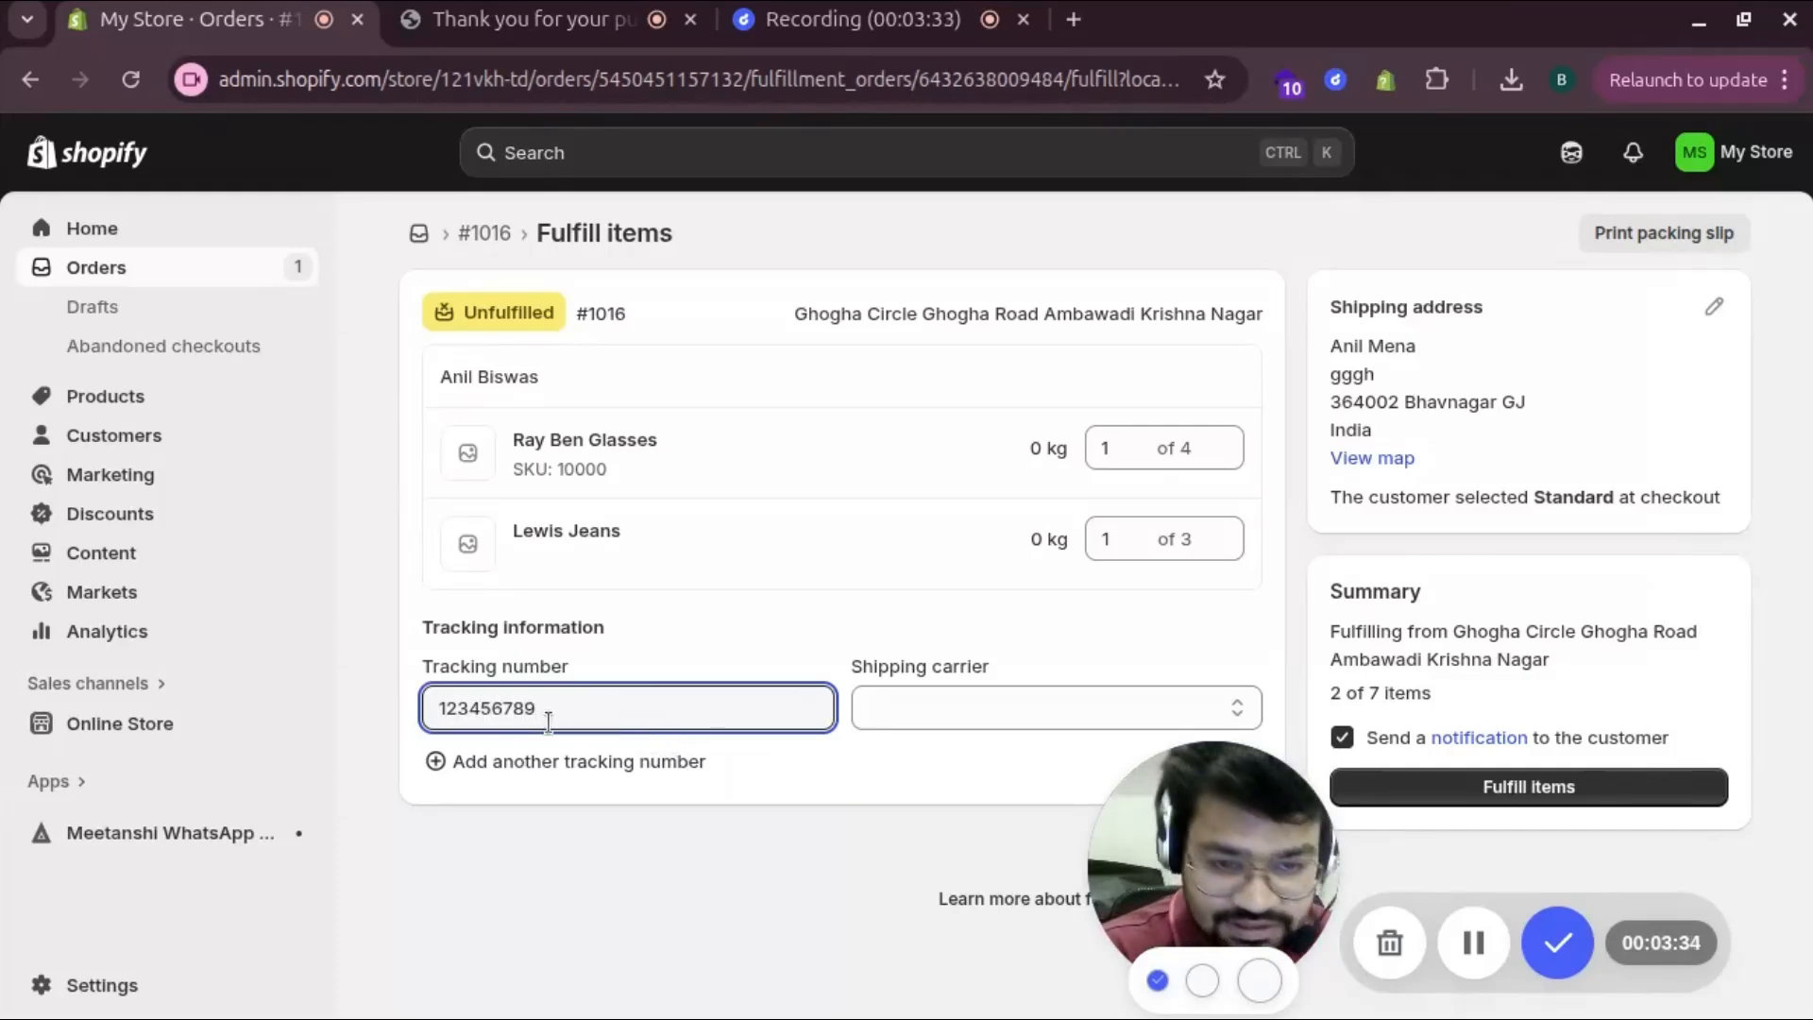
click(954, 707)
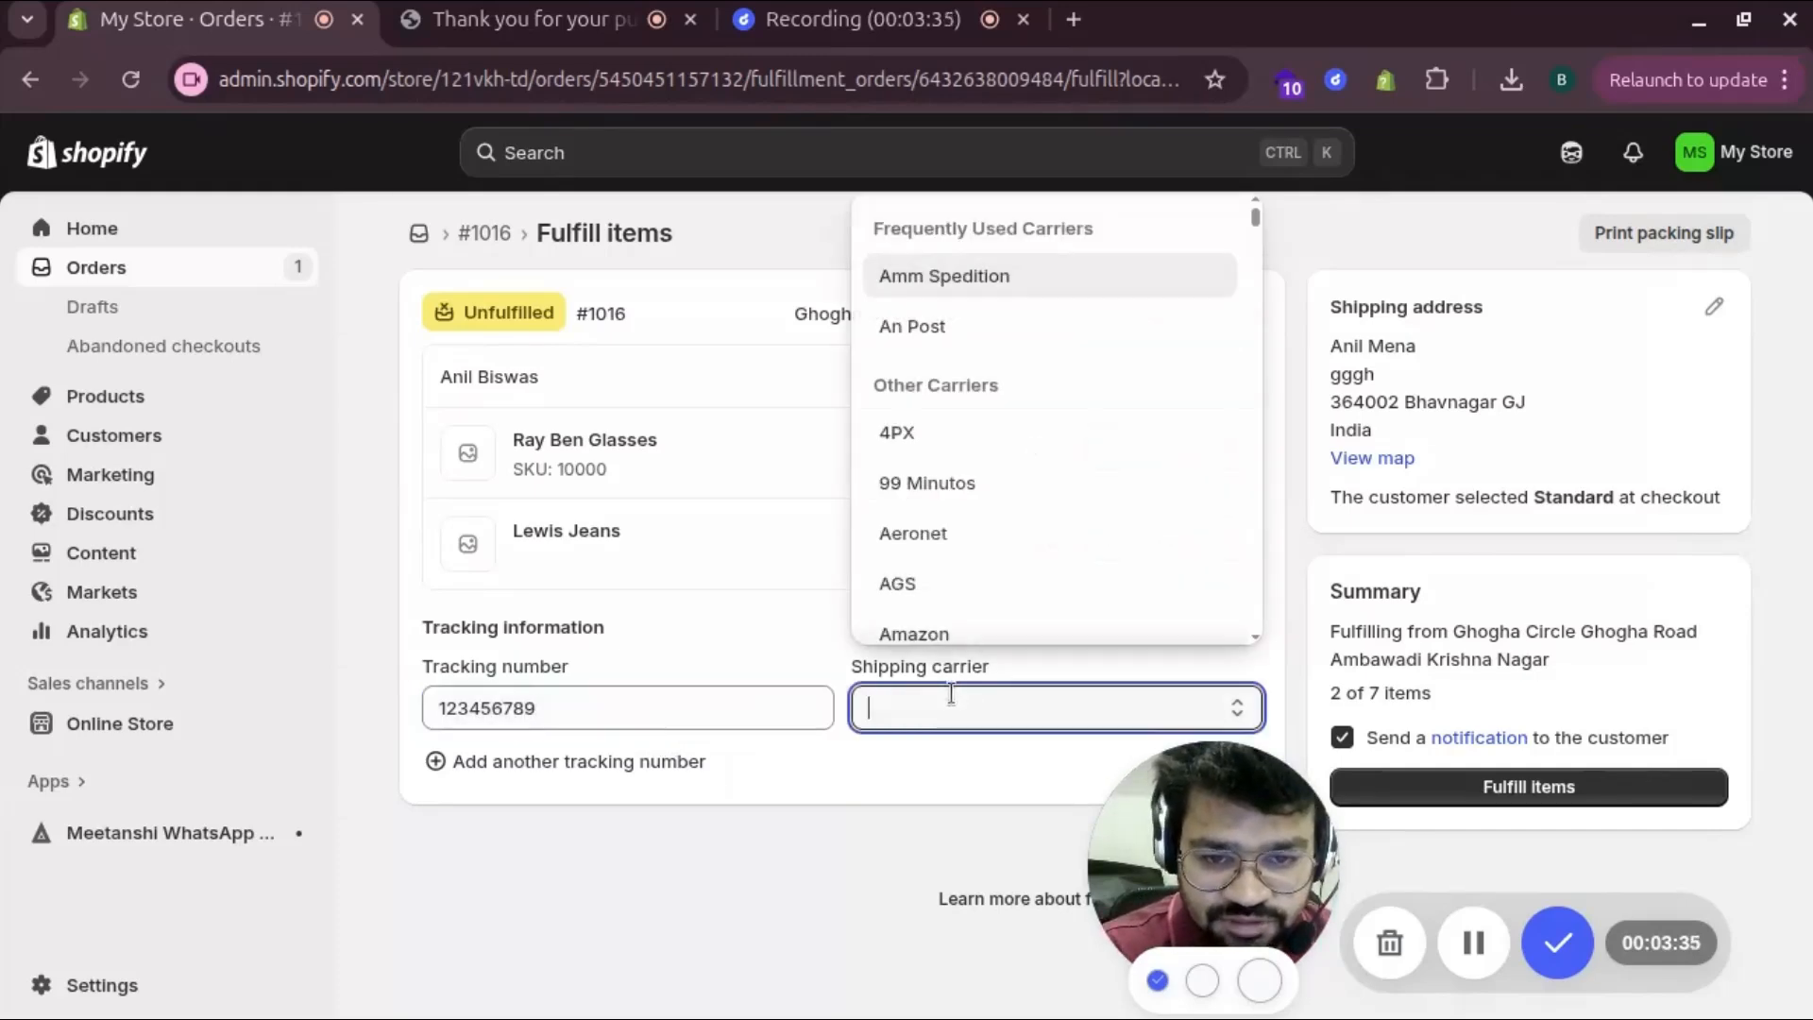
click(937, 581)
drag(1133, 878, 70, 890)
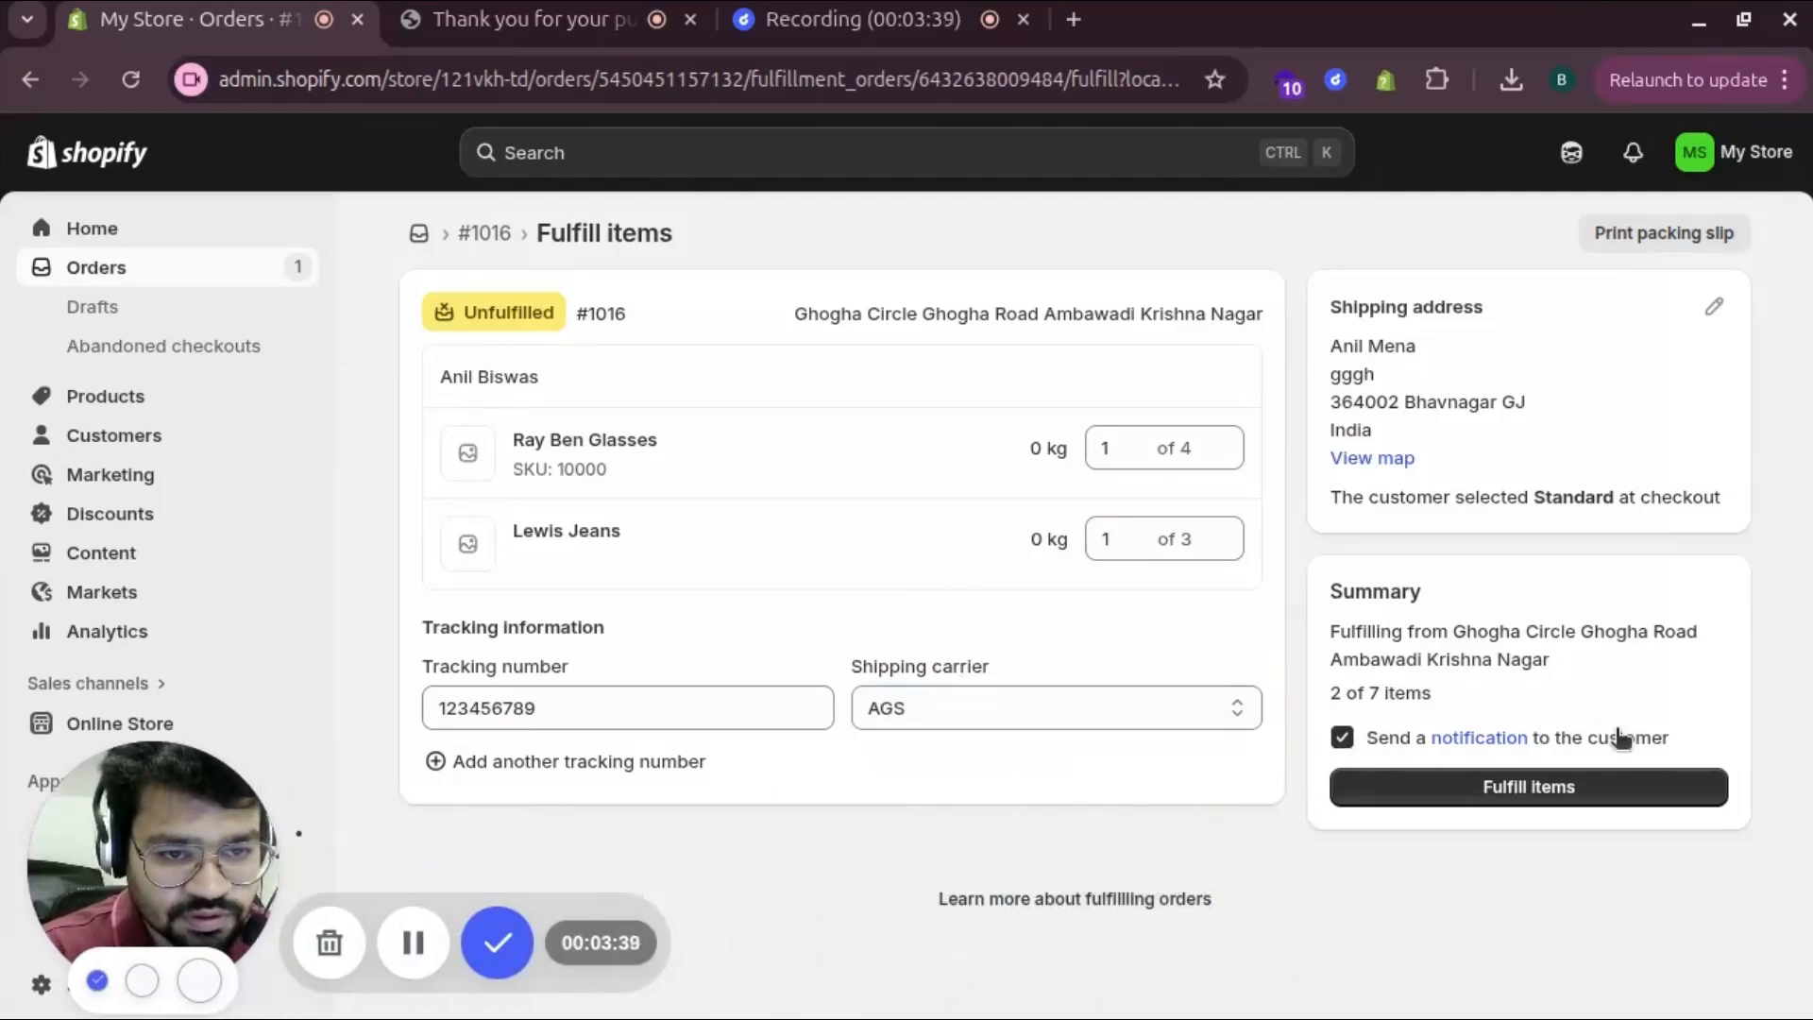
click(1460, 798)
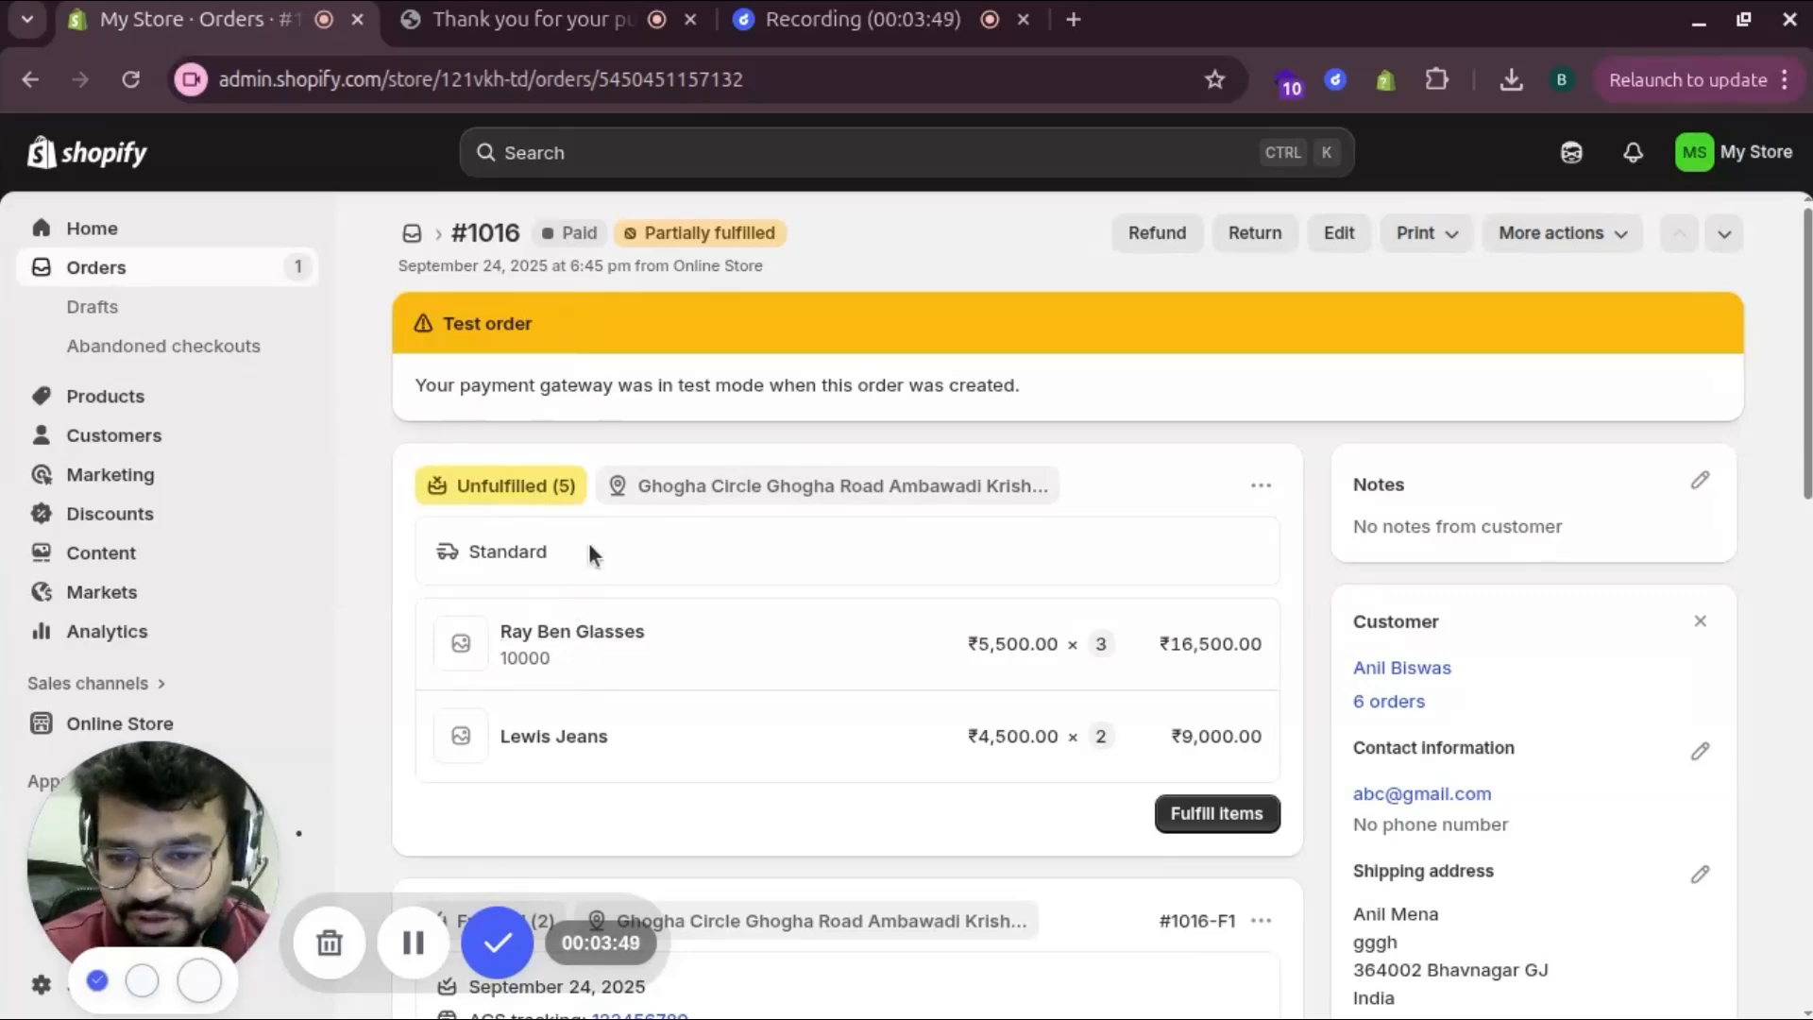
Check order #1016's Fulfilled (2) shipment, then return to the orders list
scroll(801, 688, down, 5)
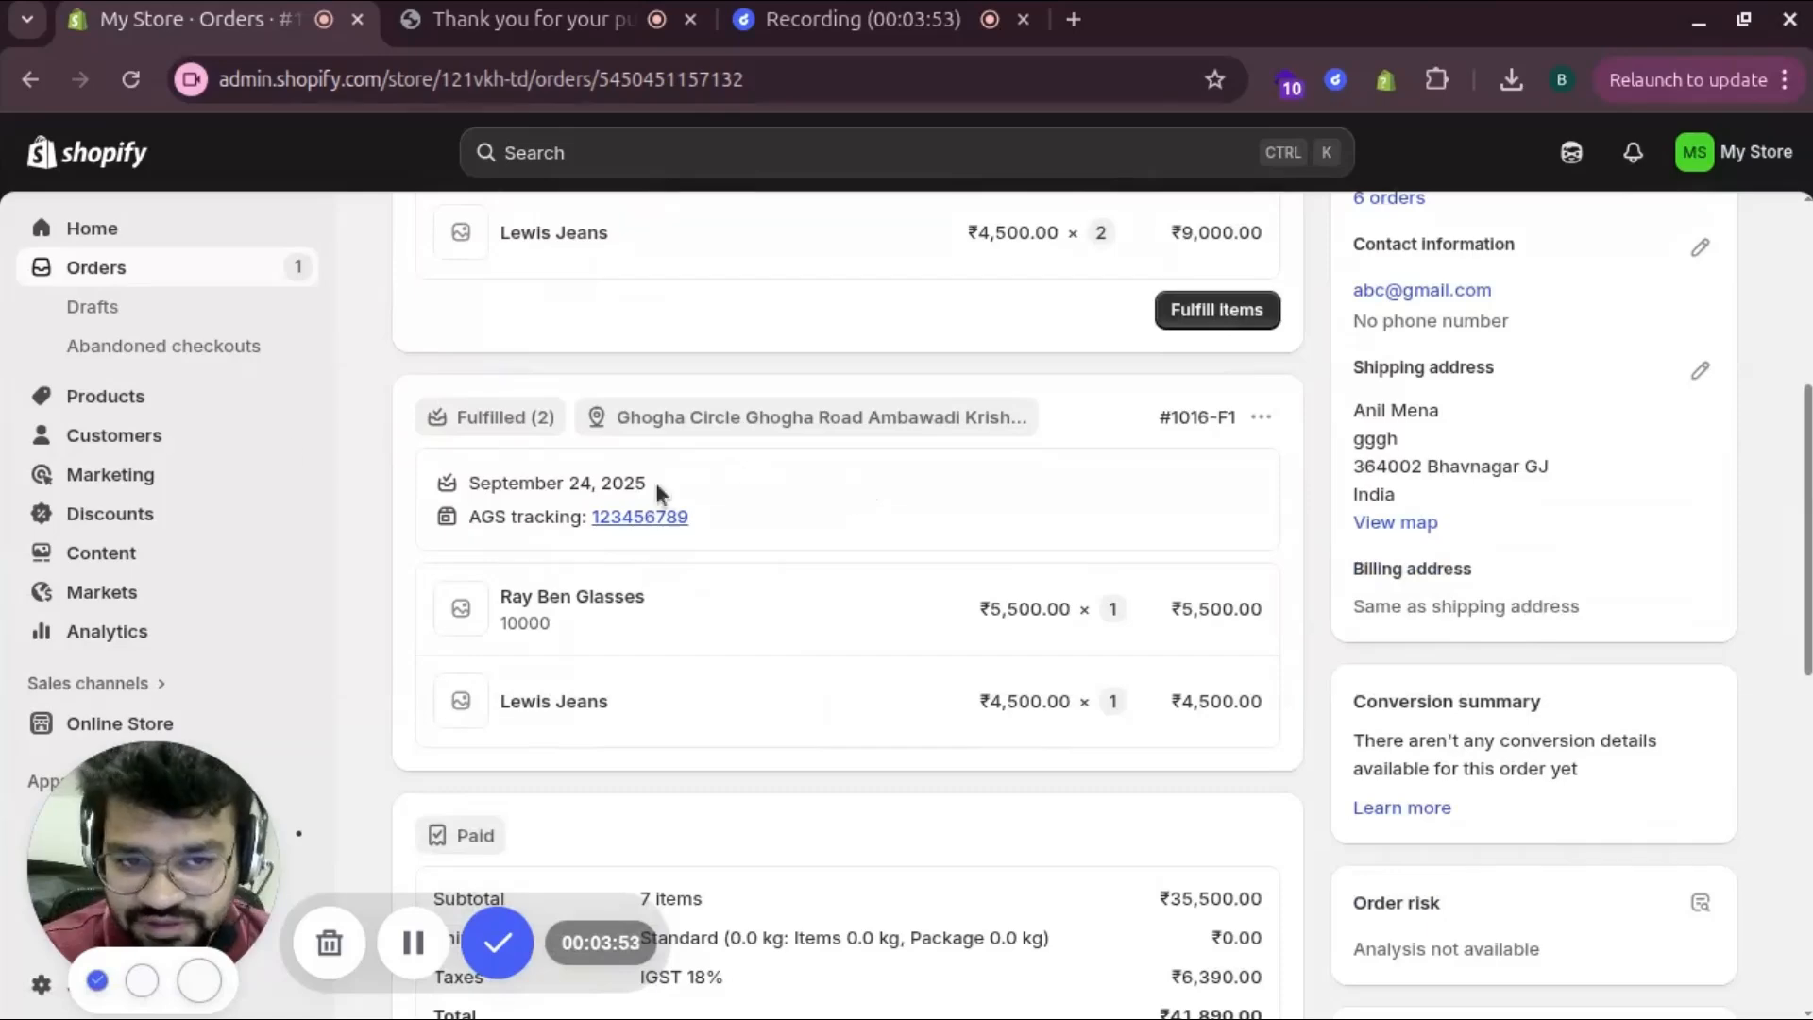
click(95, 267)
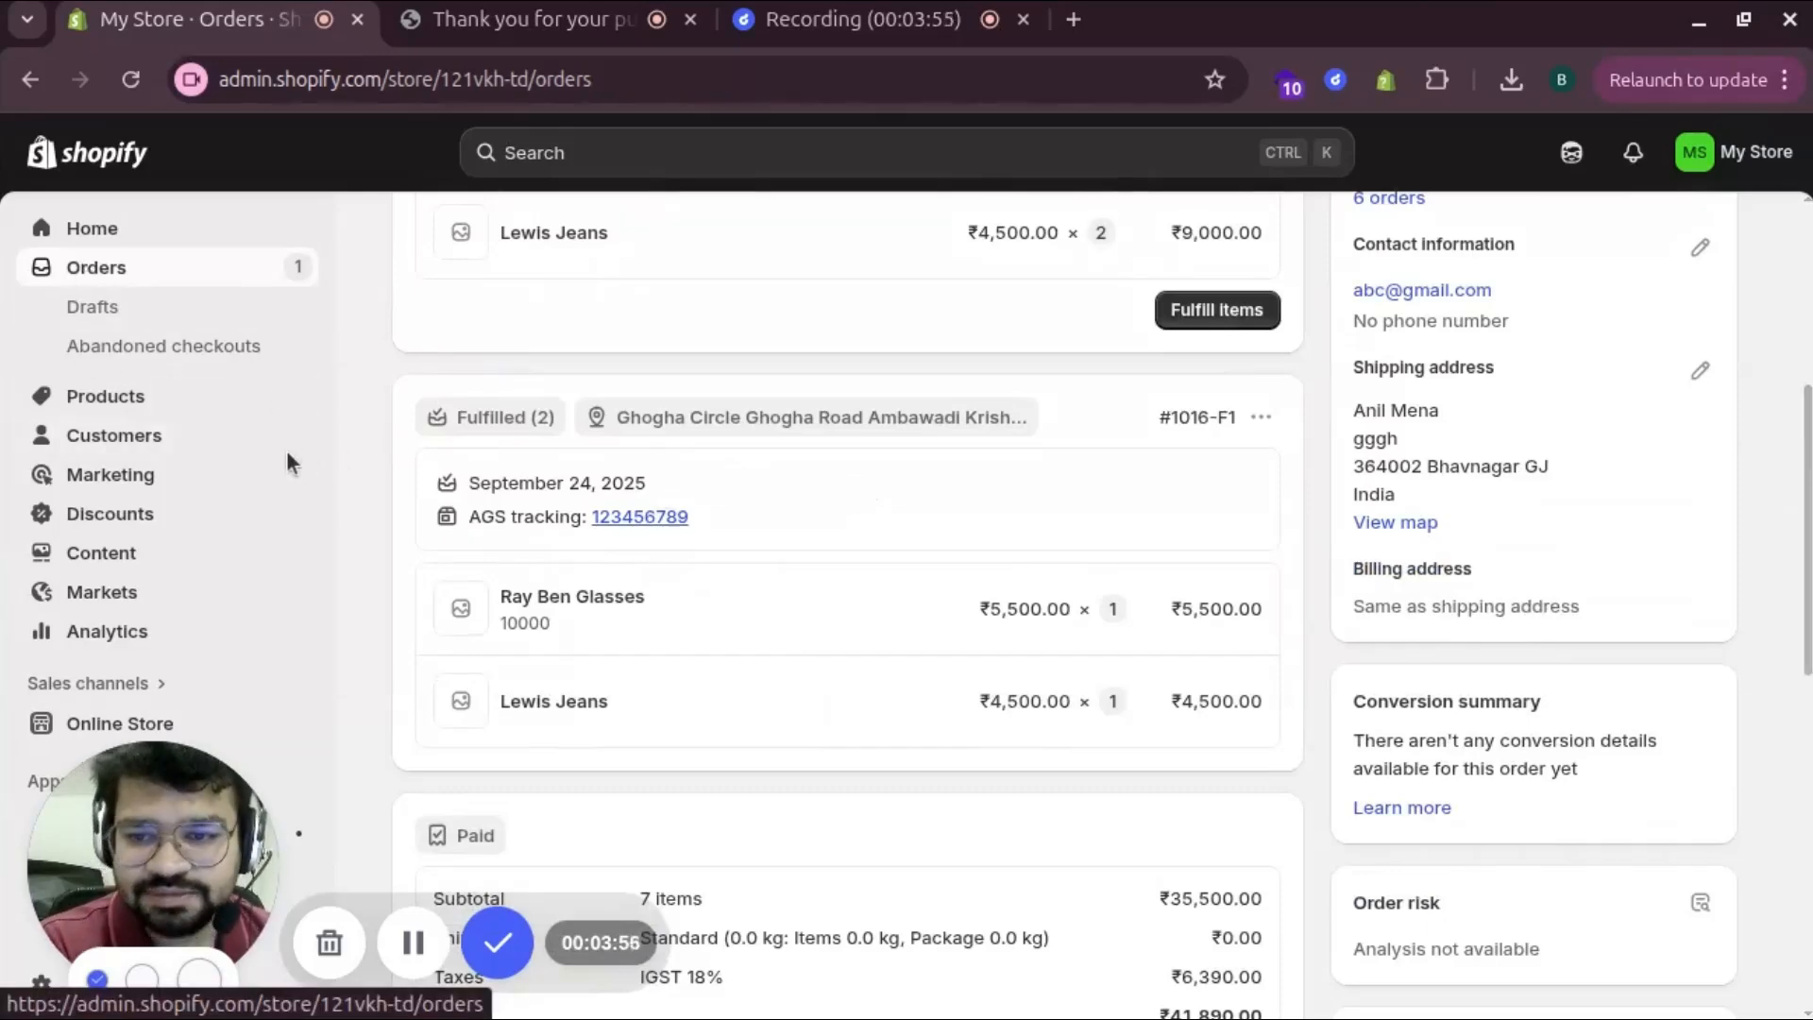